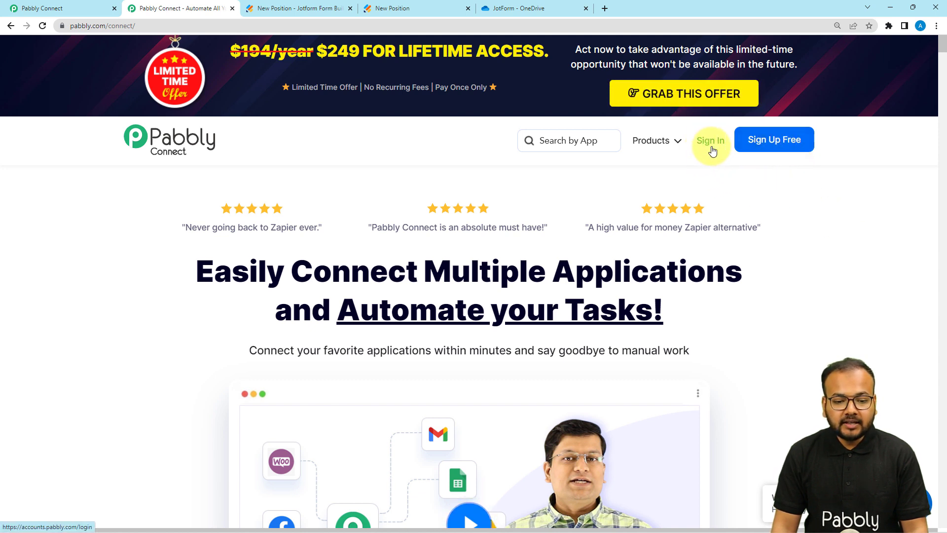
Step: Create a new workflow named "JotForm to MS OneDrive" from the Pabbly Connect dashboard
{"action": "mouse_move", "coordinate": [648, 142]}
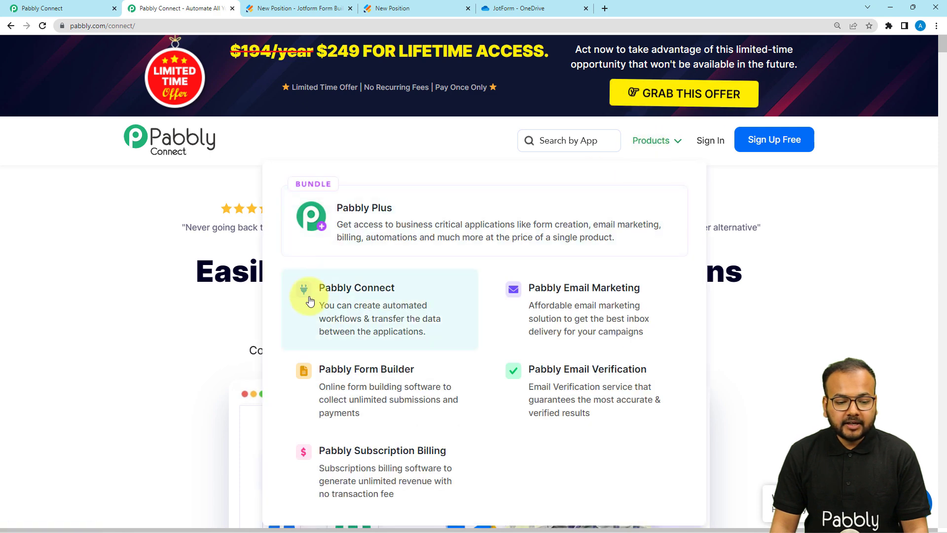
{"action": "left_click", "coordinate": [43, 7]}
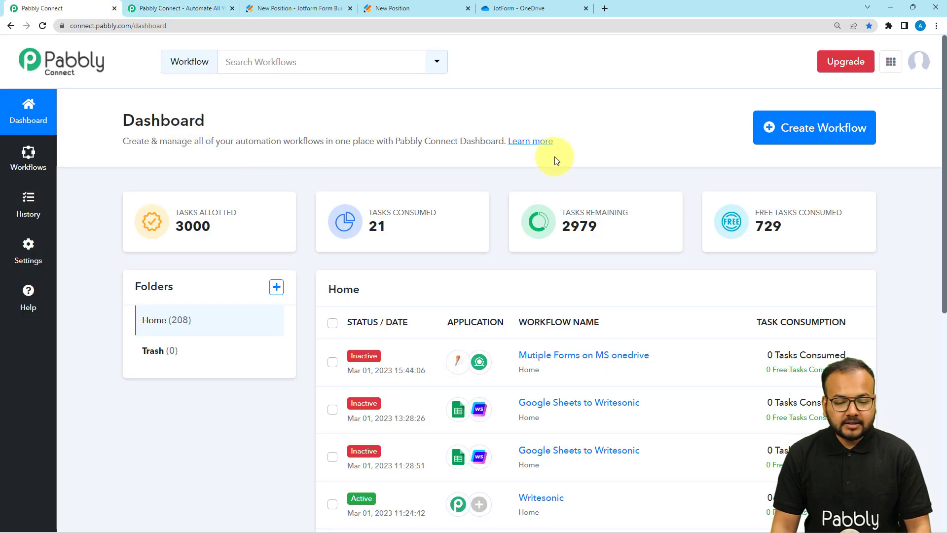
{"action": "left_click", "coordinate": [827, 138]}
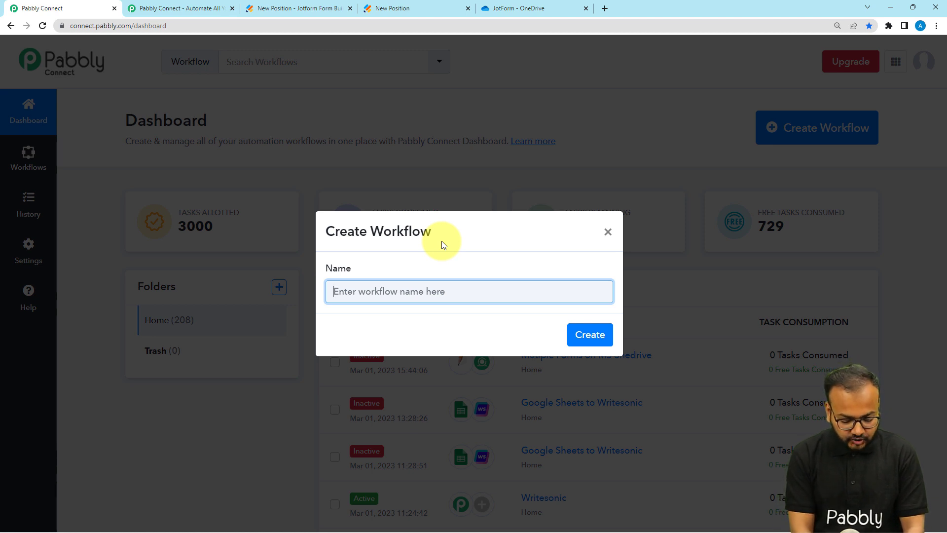
{"action": "type", "text": "JotForm to "}
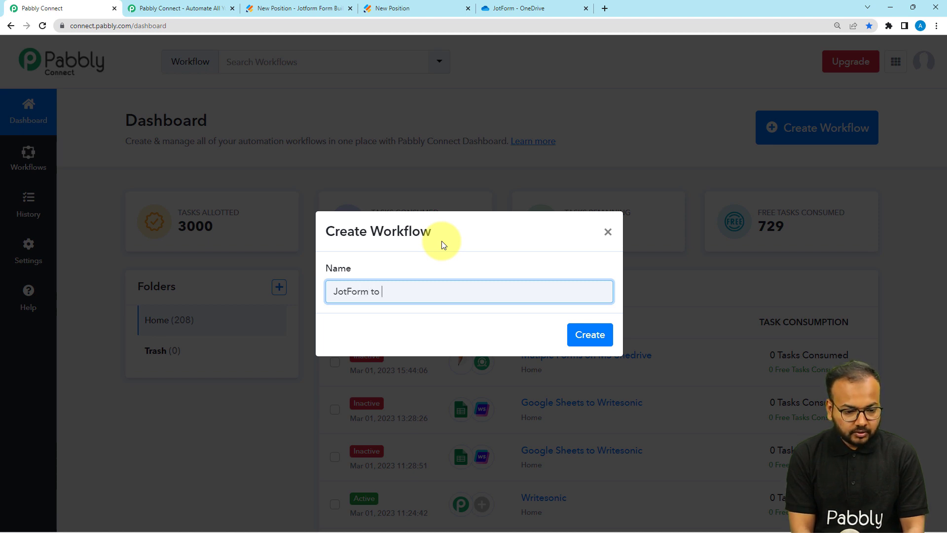
{"action": "type", "text": "MS"}
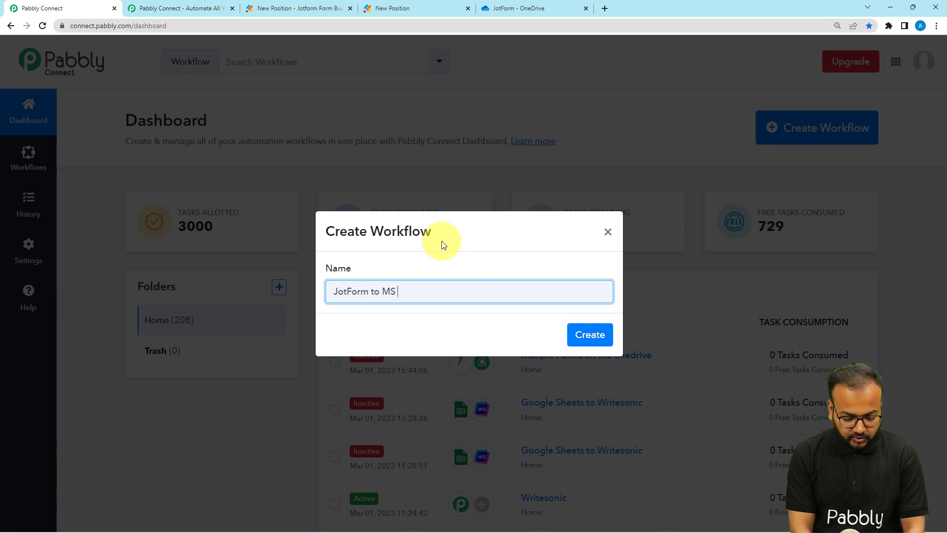
{"action": "type", "text": " OneD"}
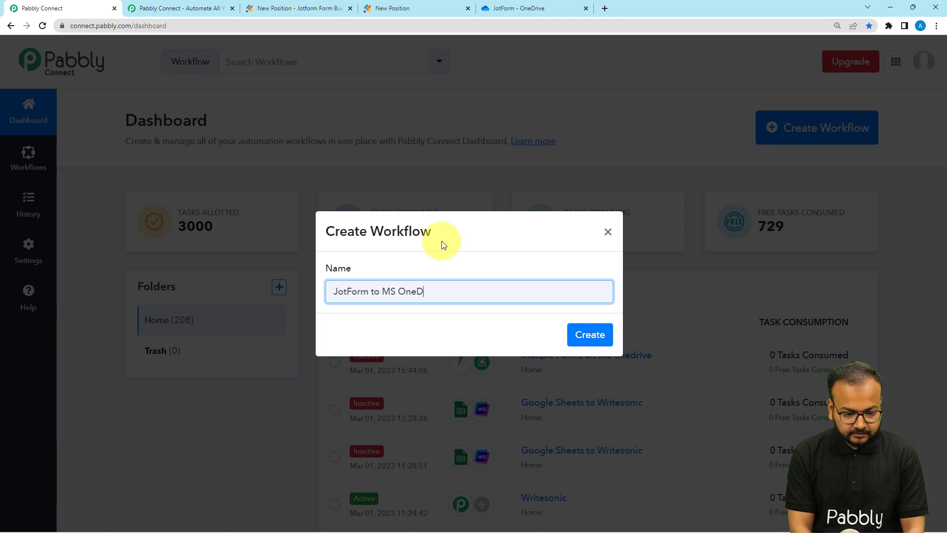
{"action": "type", "text": "rive"}
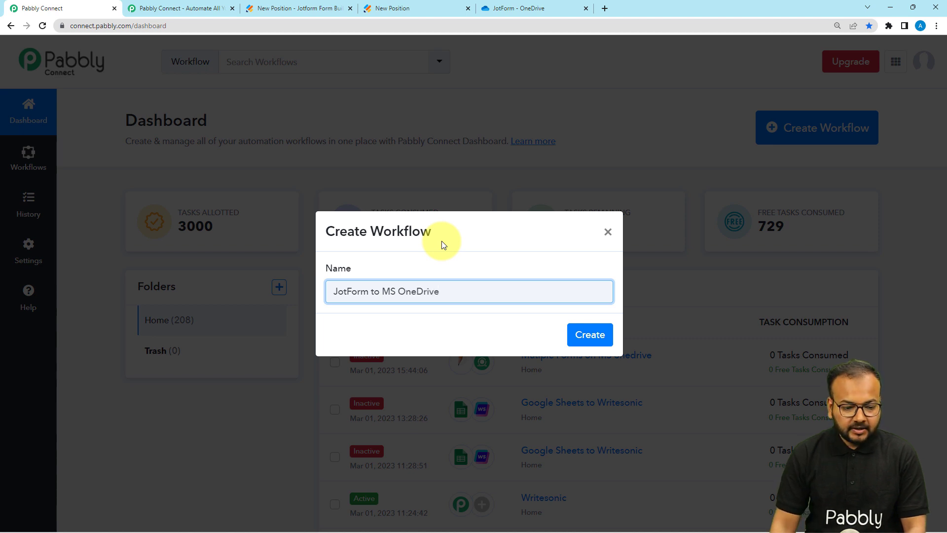
{"action": "left_click", "coordinate": [586, 335]}
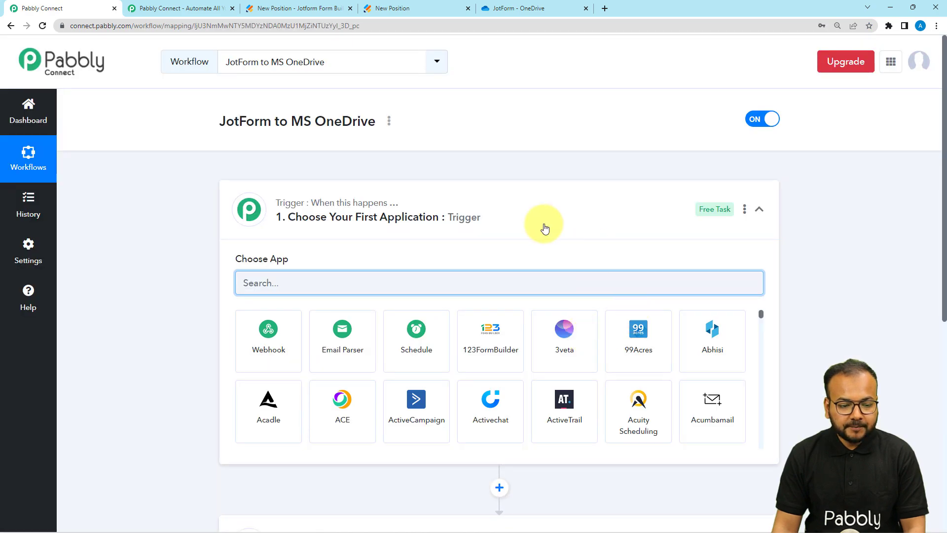
{"action": "left_click", "coordinate": [538, 226]}
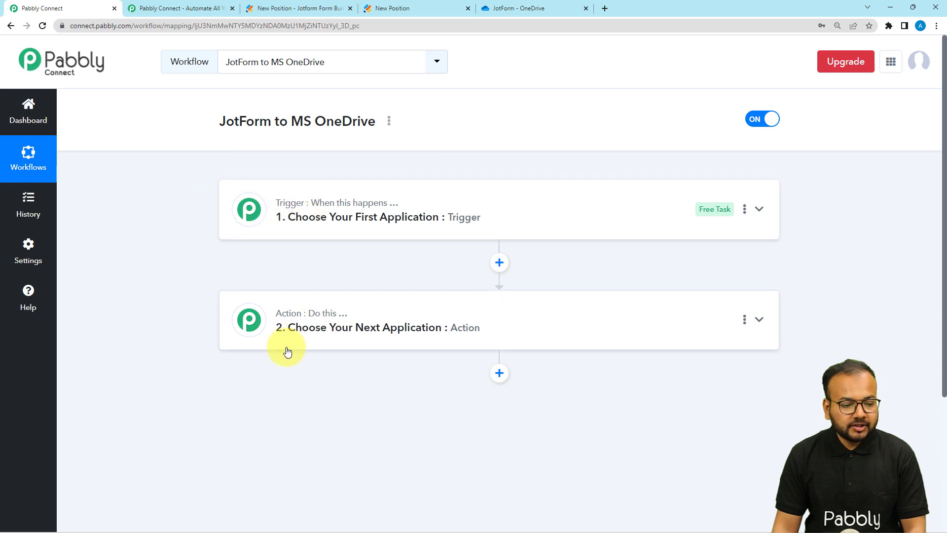
{"action": "left_click", "coordinate": [304, 233]}
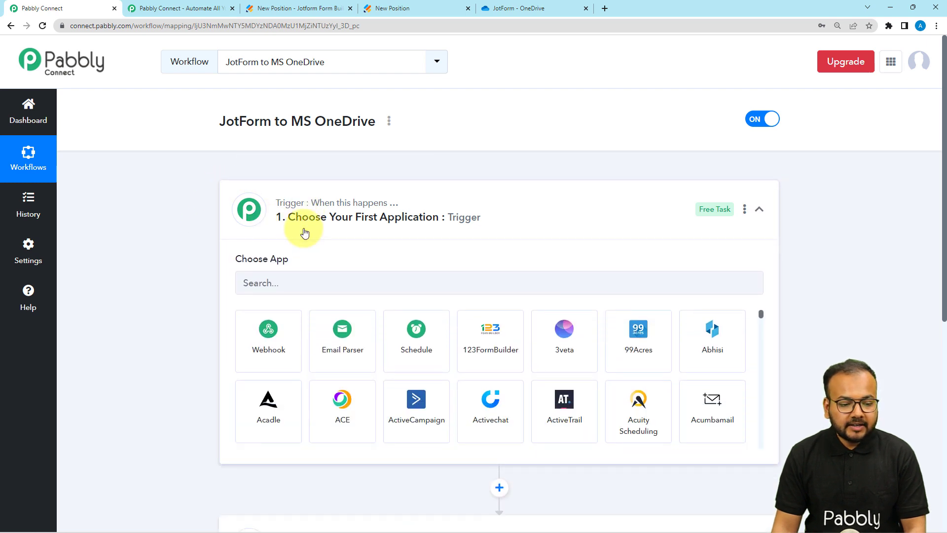
{"action": "left_click", "coordinate": [259, 224]}
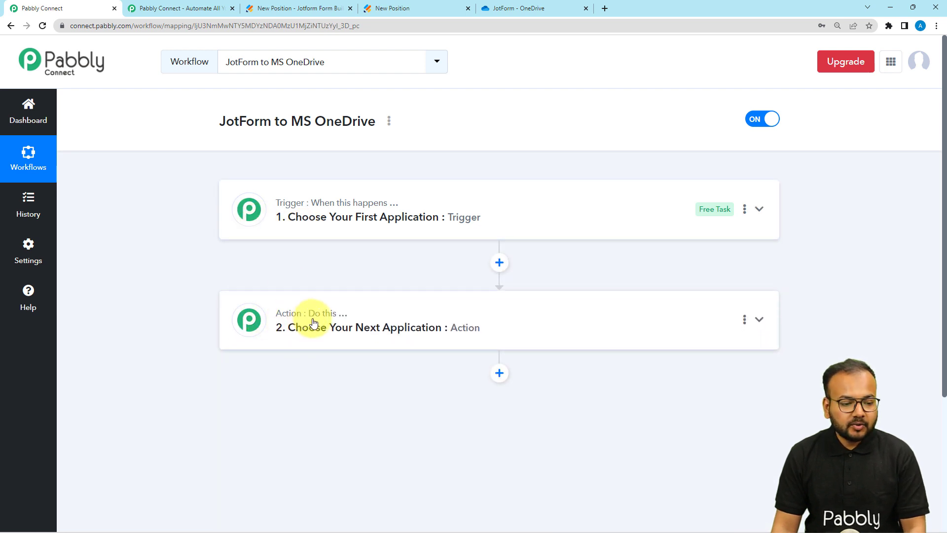
{"action": "left_click", "coordinate": [289, 225]}
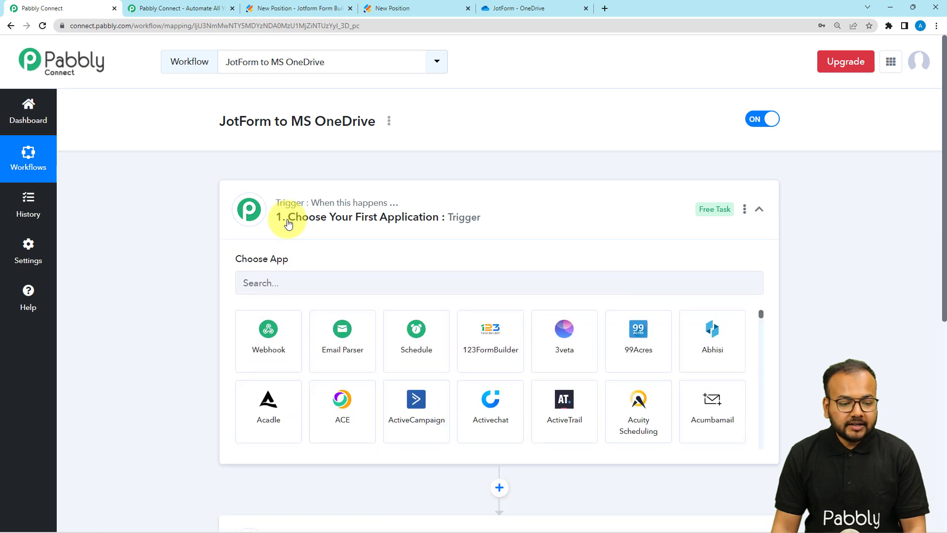
{"action": "scroll", "coordinate": [289, 225], "scroll_direction": "down", "scroll_amount": 1}
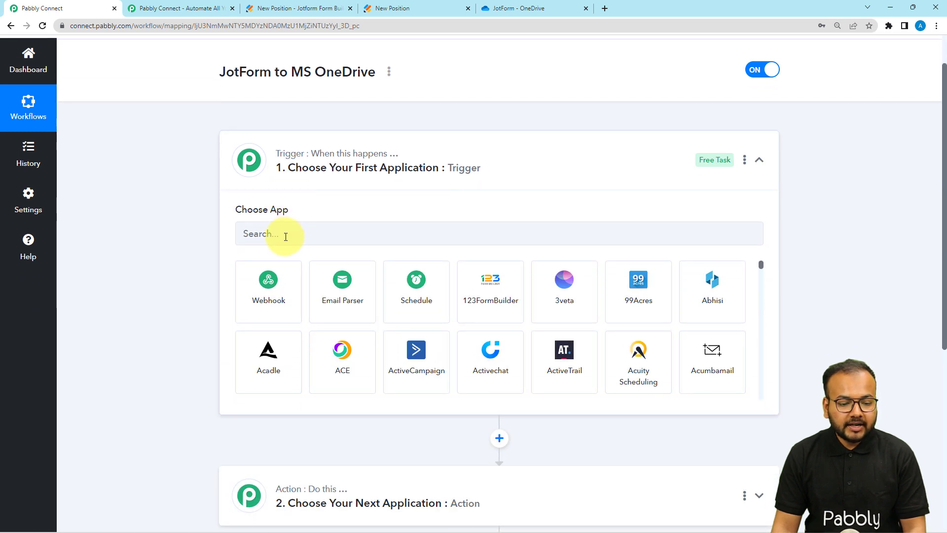
{"action": "scroll", "coordinate": [286, 236], "scroll_direction": "up", "scroll_amount": 1}
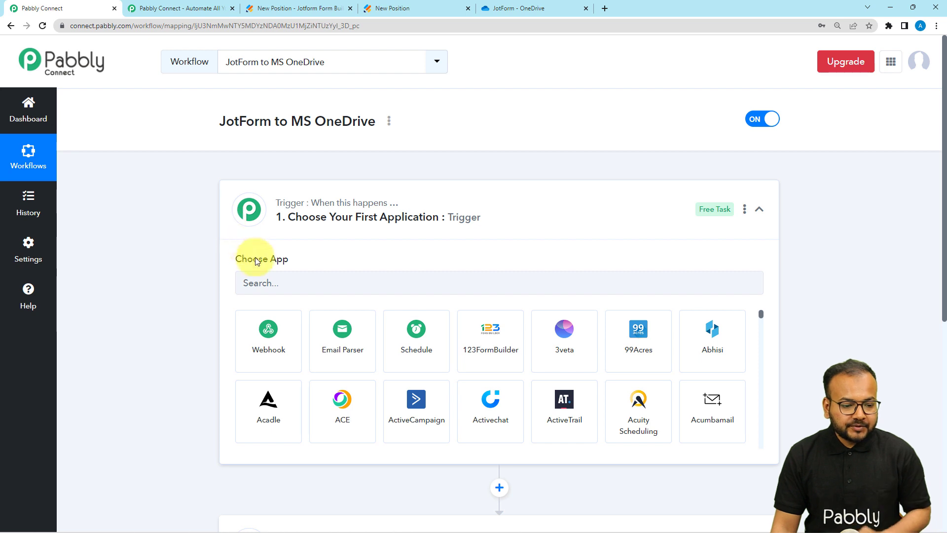
Step: Set the workflow's trigger to the JotForm app with the New Response event
{"action": "left_click", "coordinate": [263, 279]}
{"action": "type", "text": "jotf"}
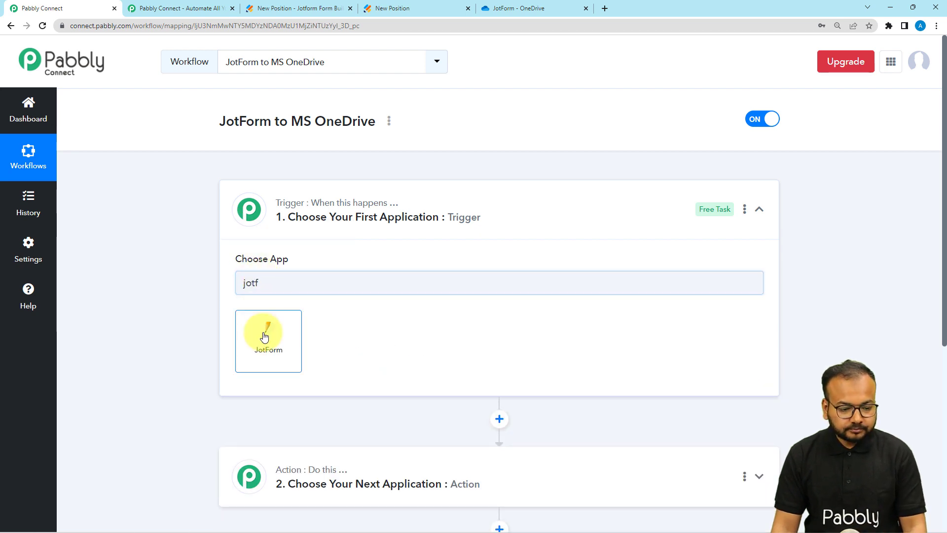
{"action": "left_click", "coordinate": [265, 336]}
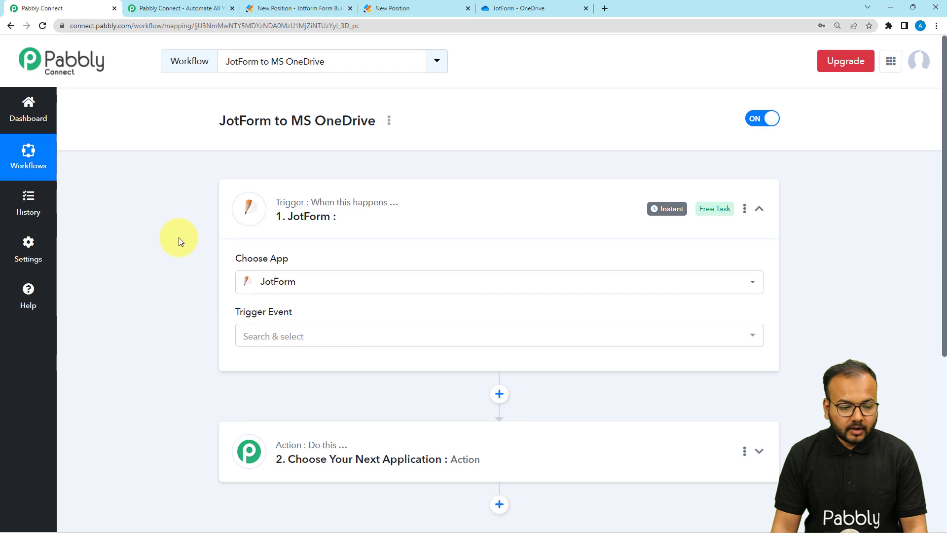
{"action": "scroll", "coordinate": [179, 238], "scroll_direction": "down", "scroll_amount": 2}
{"action": "left_click", "coordinate": [249, 239]}
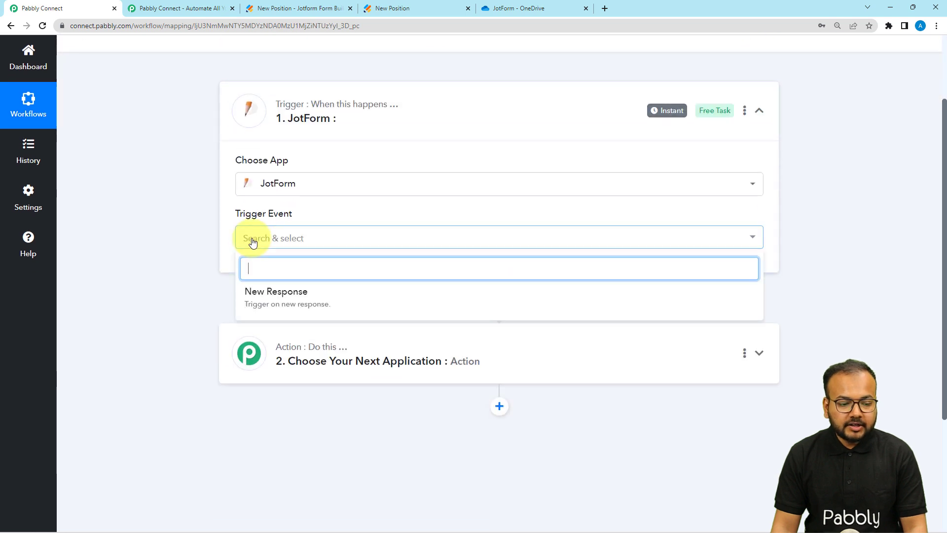
{"action": "left_click", "coordinate": [250, 290]}
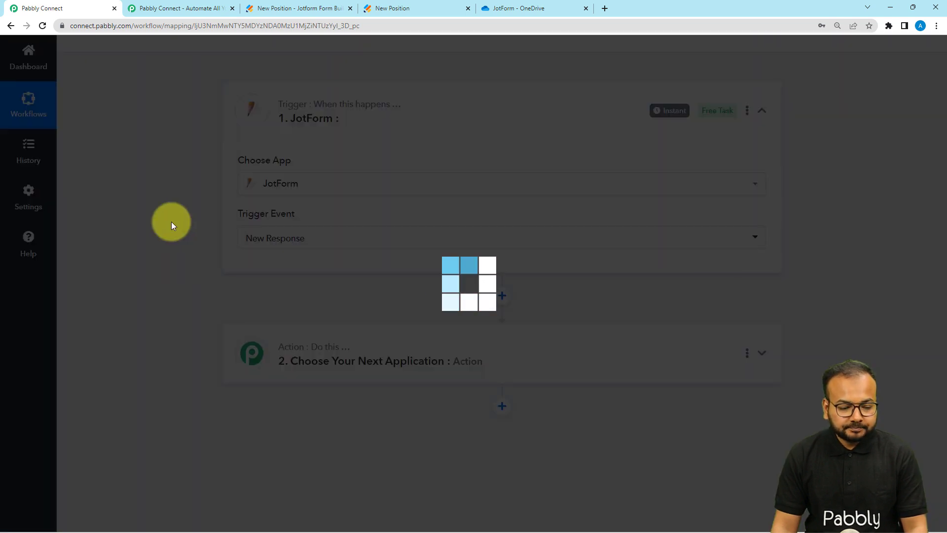
{"action": "scroll", "coordinate": [170, 221], "scroll_direction": "down", "scroll_amount": 2}
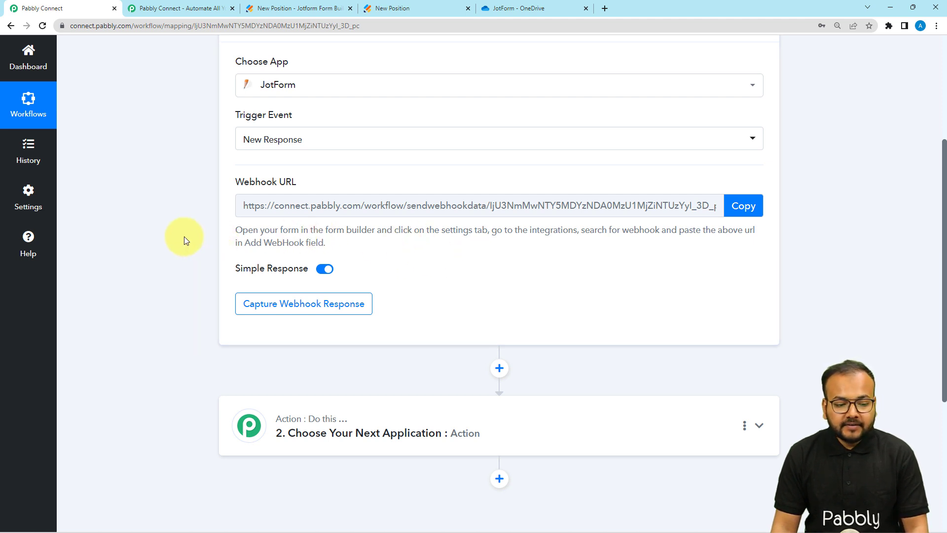
{"action": "scroll", "coordinate": [185, 235], "scroll_direction": "down", "scroll_amount": 1}
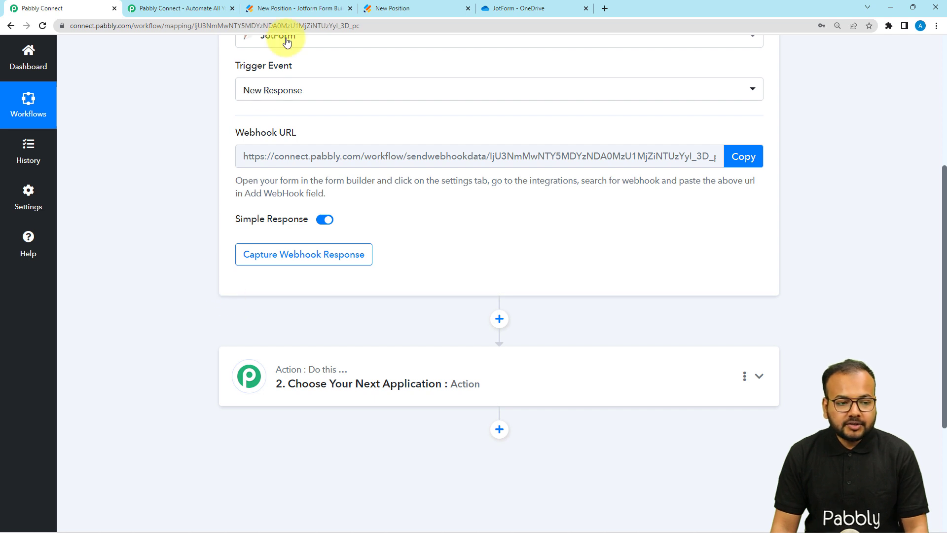
Step: Switch to Jotform, examine the fields of the published New Position form, and return to the workflow's trigger settings
{"action": "left_click", "coordinate": [281, 9]}
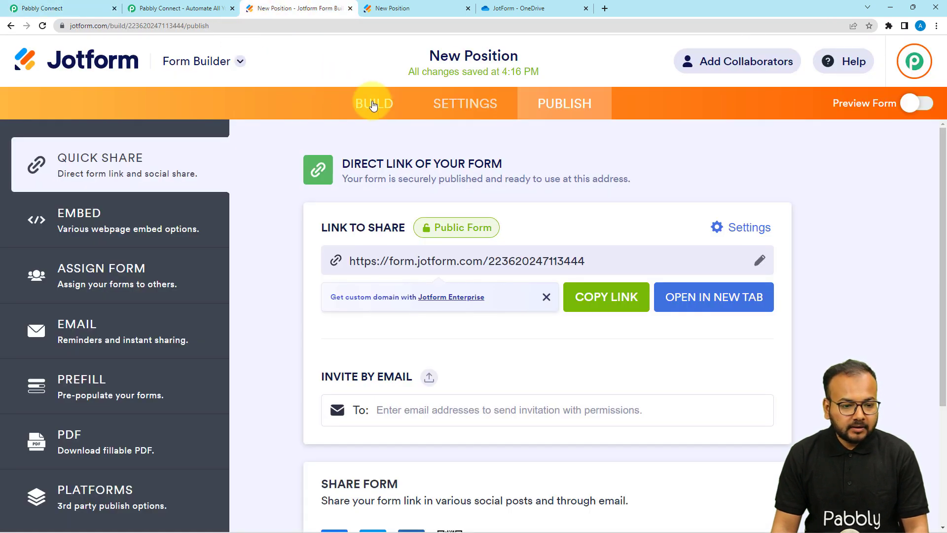
{"action": "left_click", "coordinate": [387, 9]}
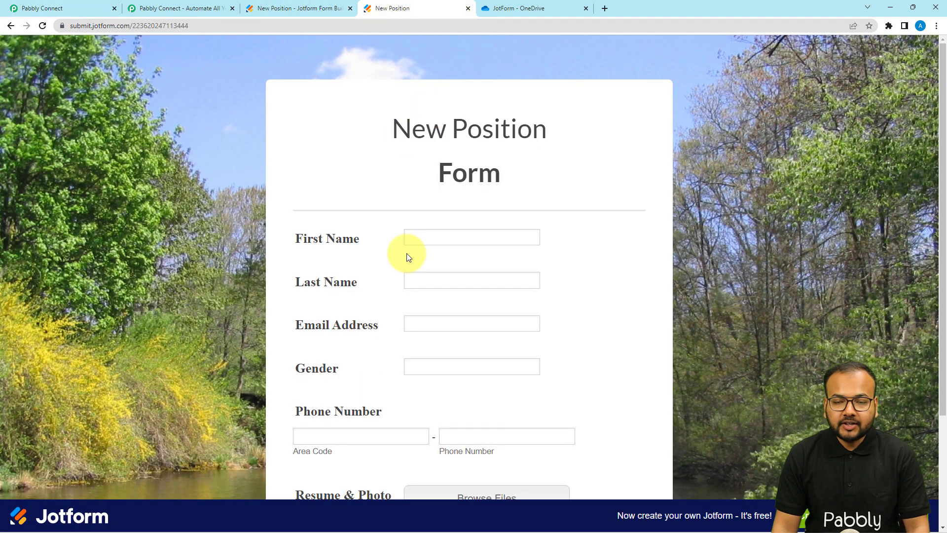
{"action": "scroll", "coordinate": [408, 256], "scroll_direction": "down", "scroll_amount": 3}
{"action": "scroll", "coordinate": [407, 255], "scroll_direction": "up", "scroll_amount": 2}
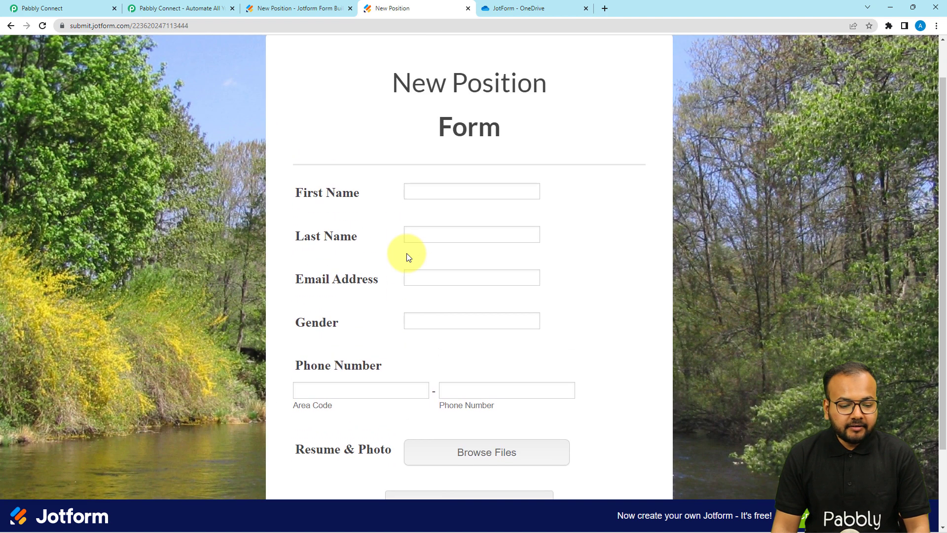
{"action": "scroll", "coordinate": [396, 345], "scroll_direction": "down", "scroll_amount": 2}
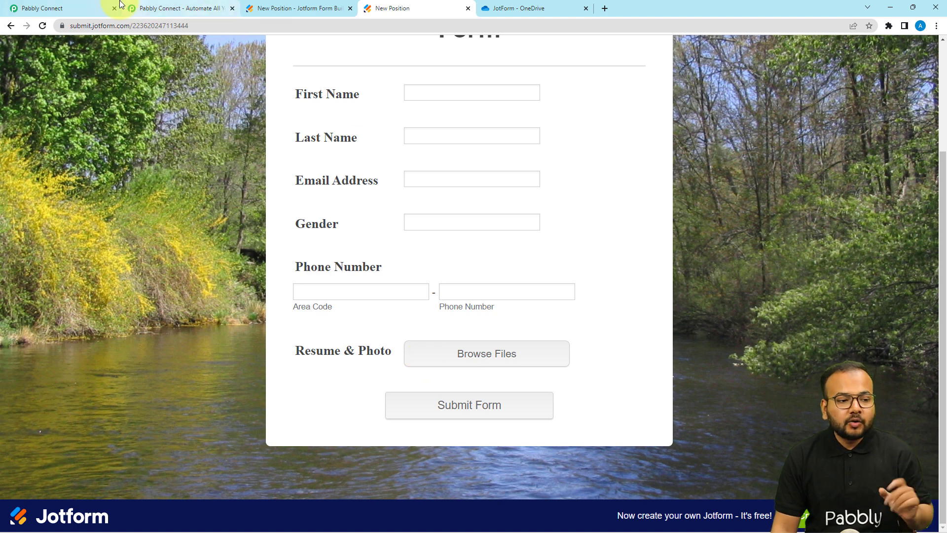
{"action": "left_click", "coordinate": [97, 5]}
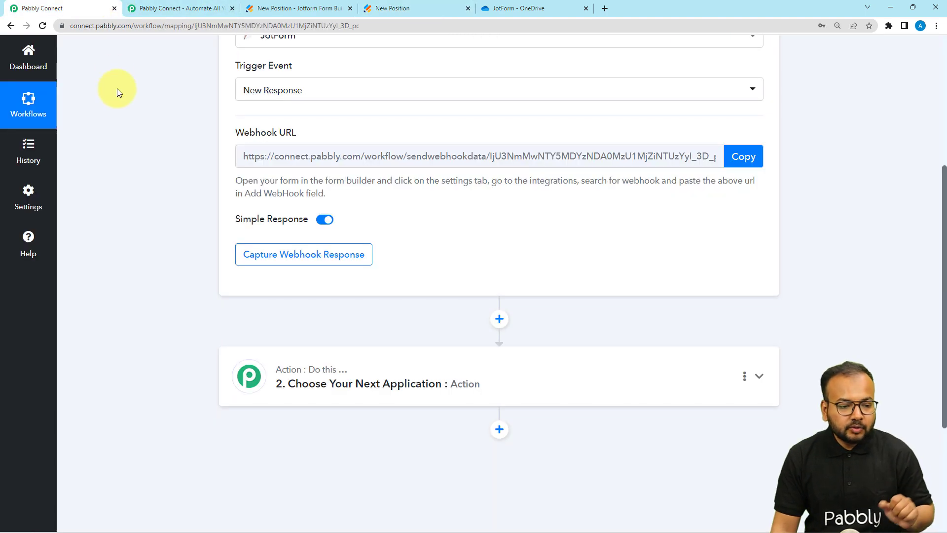
{"action": "scroll", "coordinate": [119, 90], "scroll_direction": "up", "scroll_amount": 3}
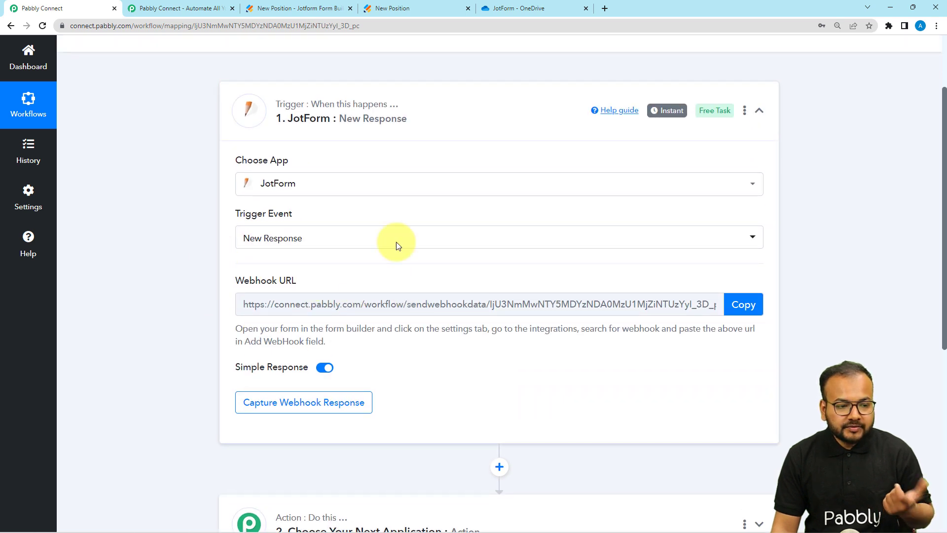
Step: Remove the existing WebHooks integration from the New Position form in the Jotform form builder
{"action": "left_click", "coordinate": [319, 8]}
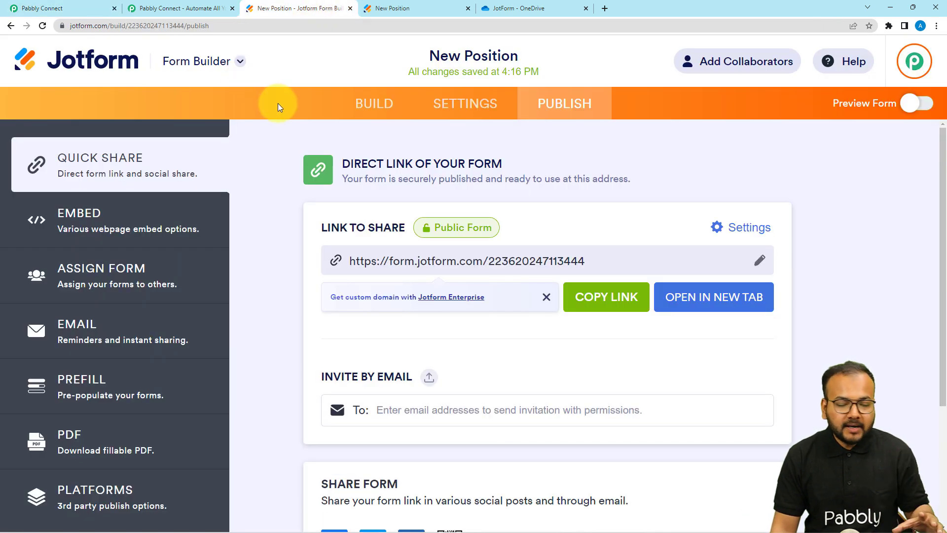
{"action": "left_click", "coordinate": [460, 112]}
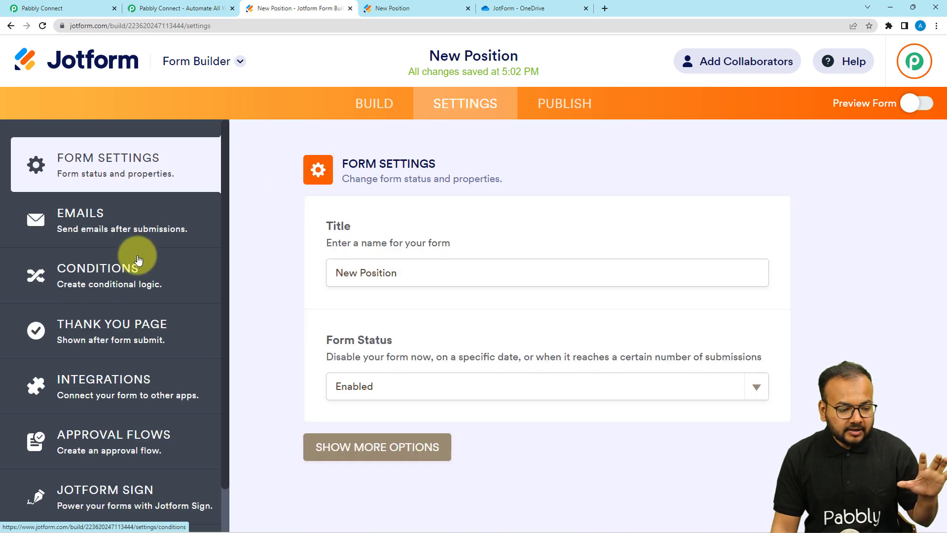
{"action": "scroll", "coordinate": [137, 257], "scroll_direction": "down", "scroll_amount": 1}
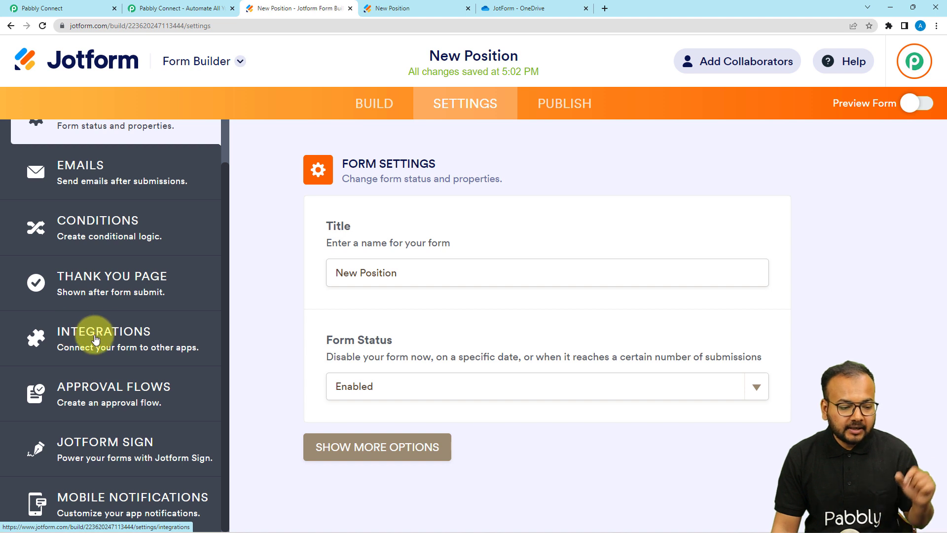
{"action": "left_click", "coordinate": [96, 339]}
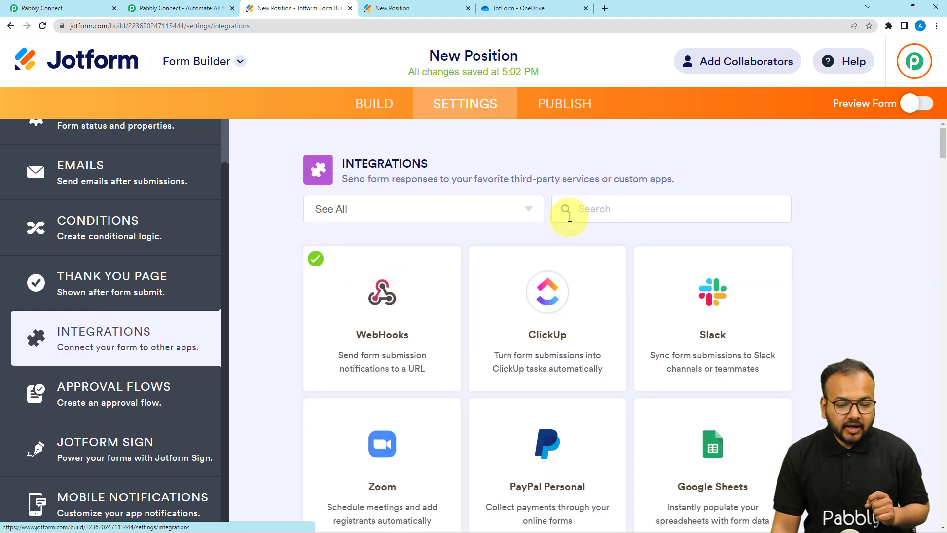
{"action": "left_click", "coordinate": [365, 332]}
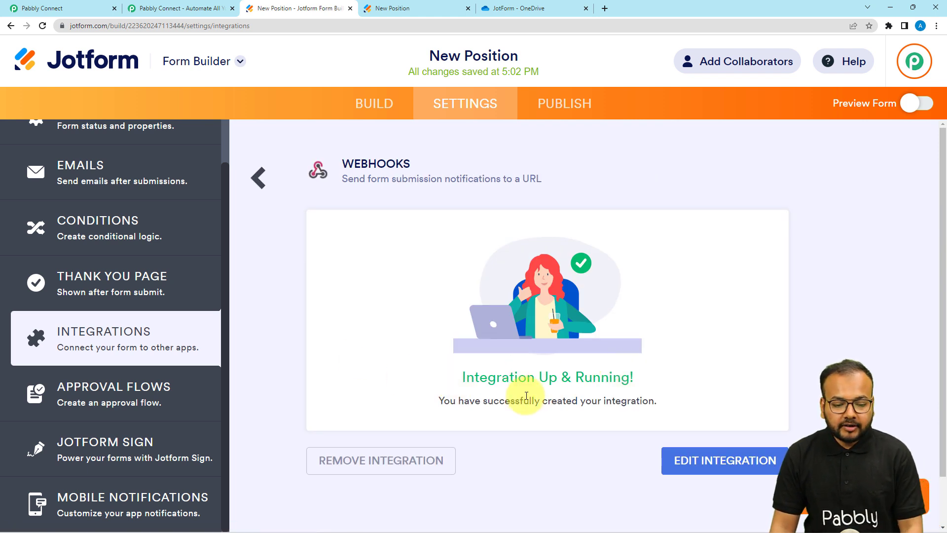
{"action": "left_click", "coordinate": [351, 457]}
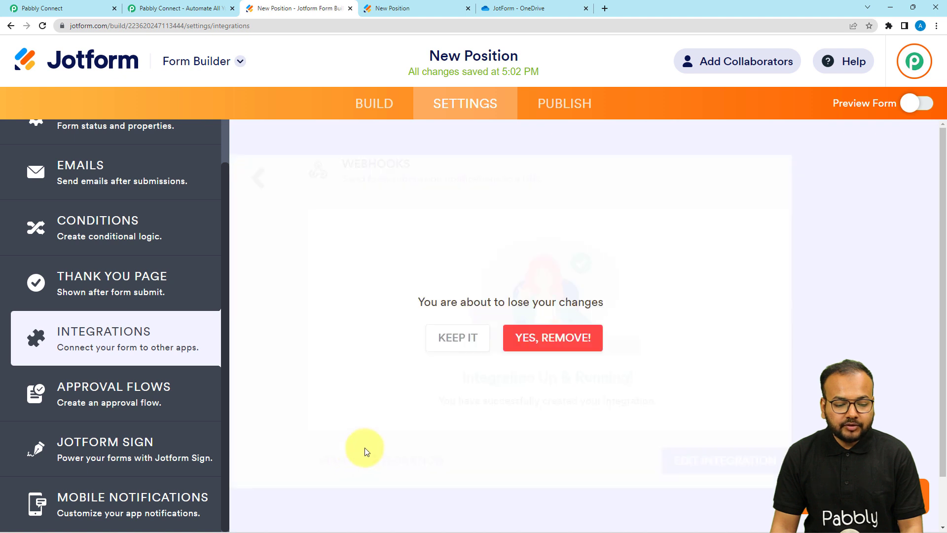
{"action": "left_click", "coordinate": [532, 352]}
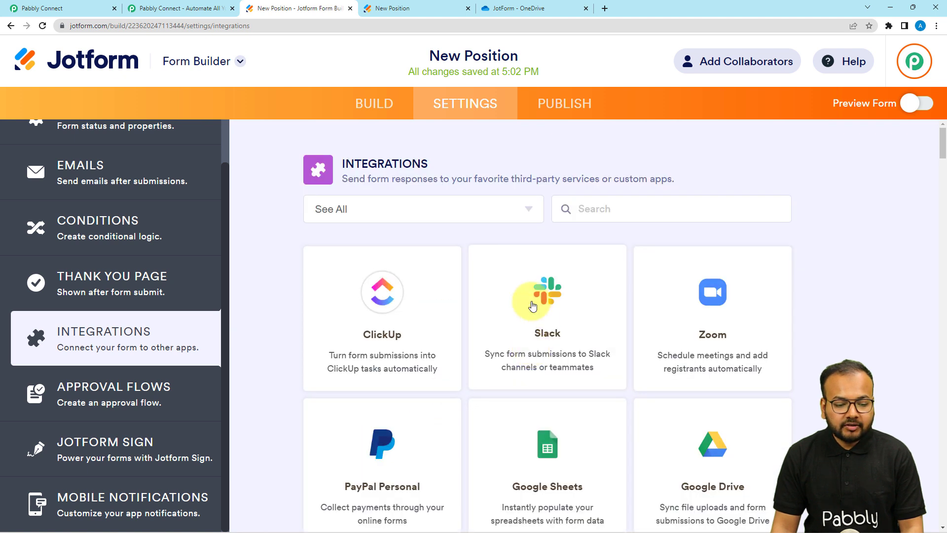
Step: Find the WebHooks integration for the New Position form and clear the default address from its webhook field
{"action": "left_click", "coordinate": [606, 211]}
{"action": "type", "text": "we"}
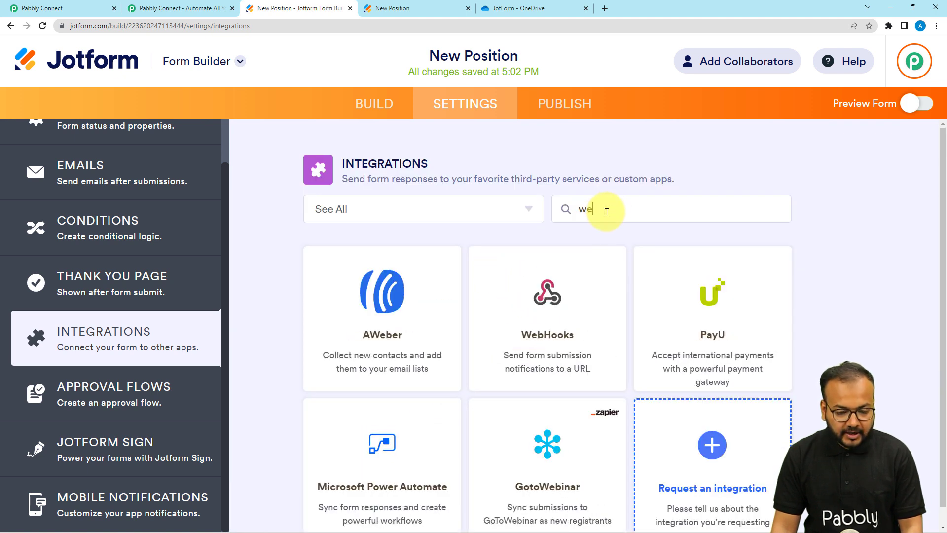
{"action": "left_click", "coordinate": [575, 330]}
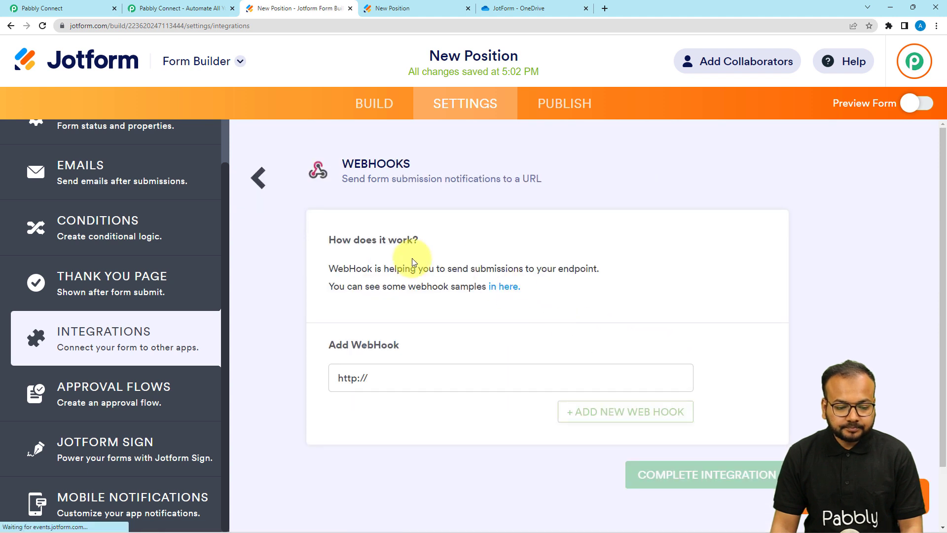
{"action": "scroll", "coordinate": [413, 258], "scroll_direction": "down", "scroll_amount": 2}
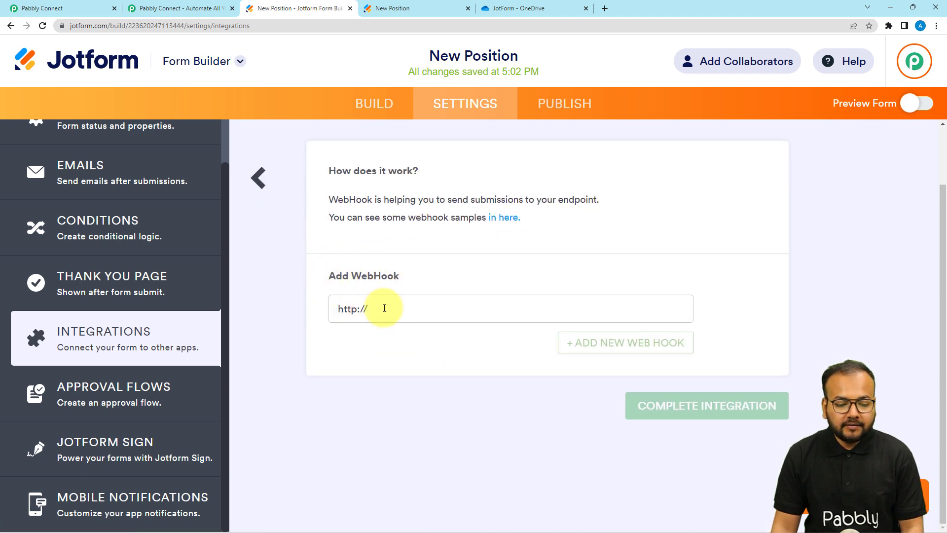
{"action": "key", "text": "BackSpace"}
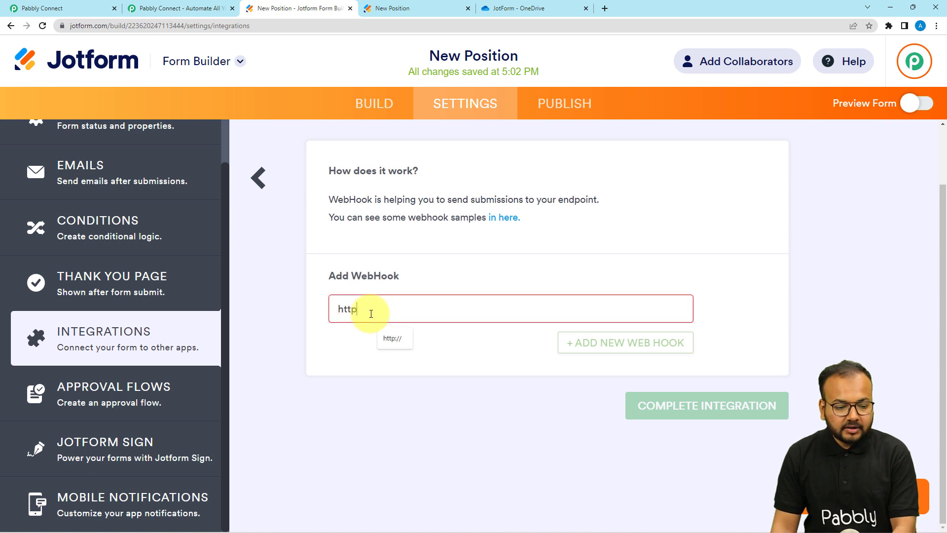
{"action": "key", "text": "BackSpace"}
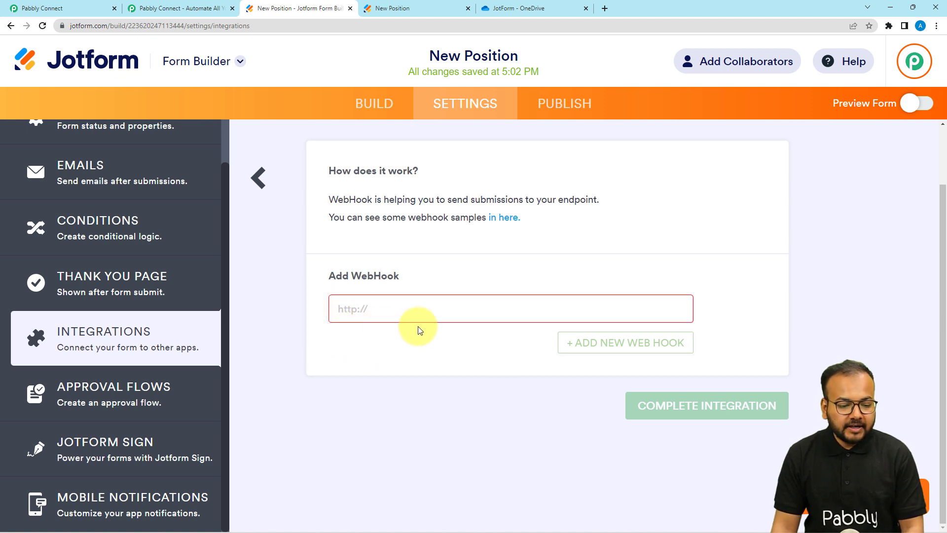
Step: Copy the trigger's webhook URL from Pabbly Connect into the Jotform webhook field and complete the integration
{"action": "left_click", "coordinate": [29, 9]}
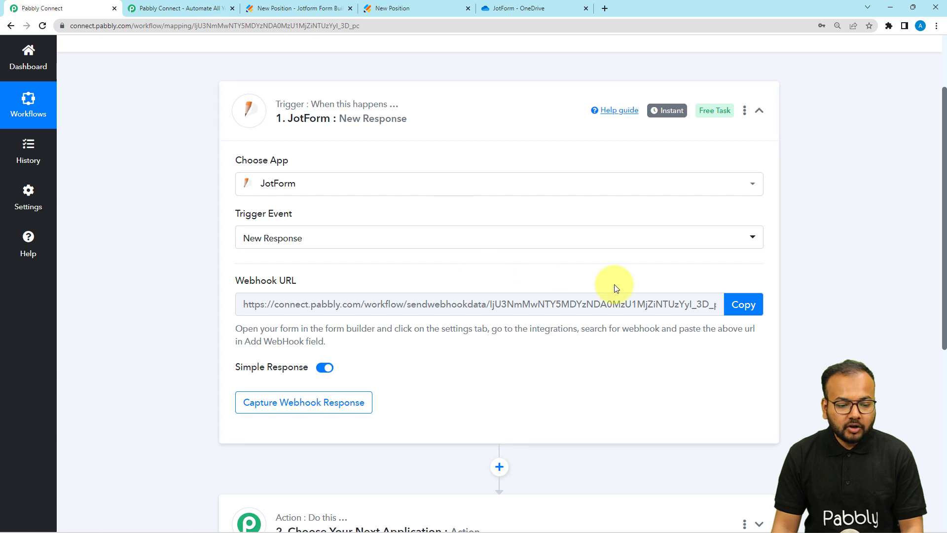
{"action": "left_click", "coordinate": [746, 306]}
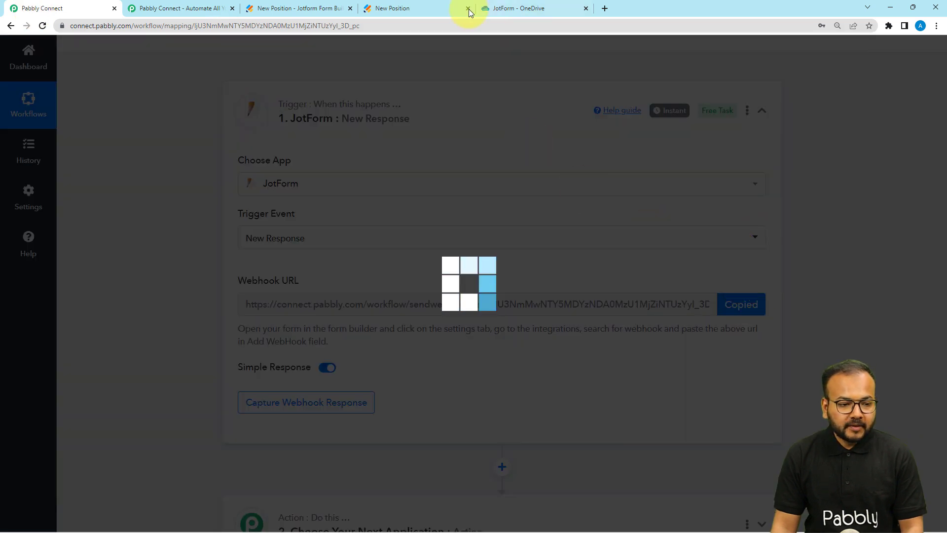
{"action": "left_click", "coordinate": [313, 5]}
{"action": "right_click", "coordinate": [368, 312]}
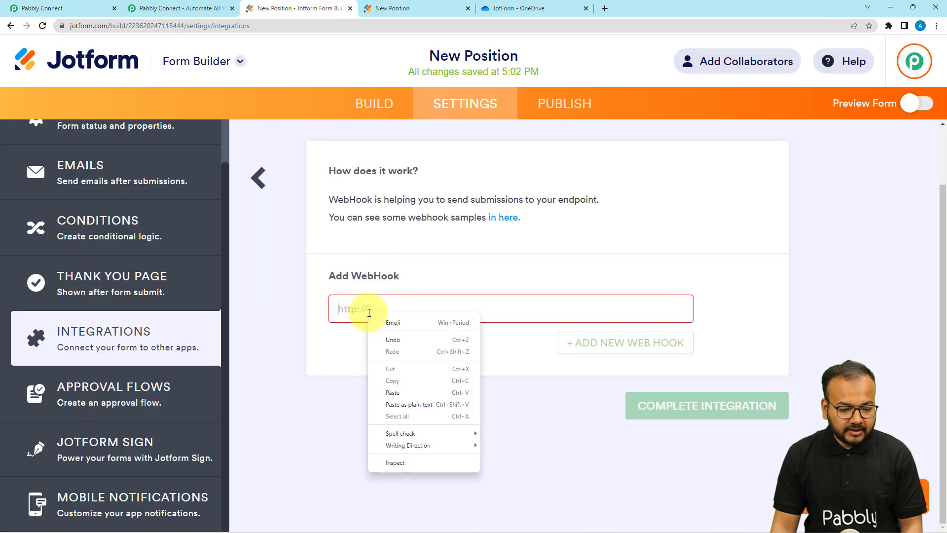
{"action": "left_click", "coordinate": [395, 404]}
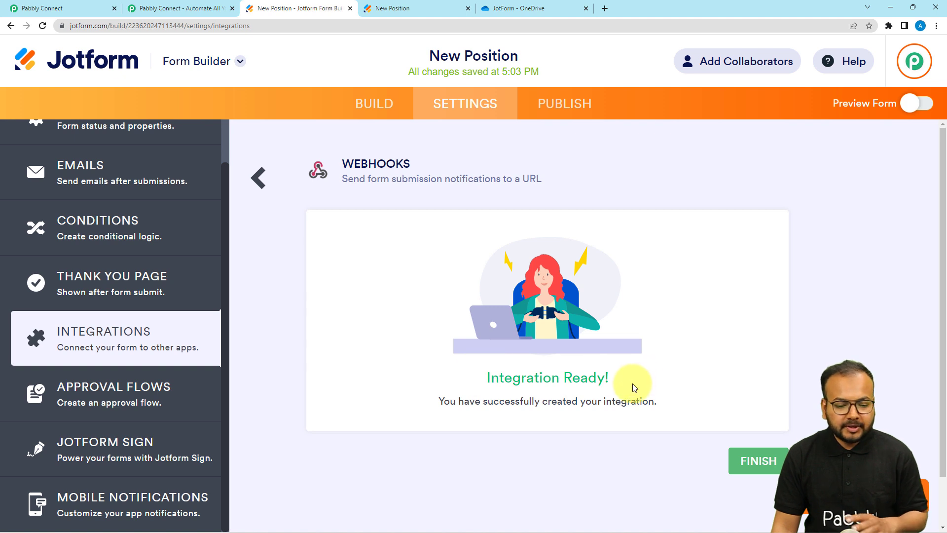
{"action": "left_click", "coordinate": [758, 461]}
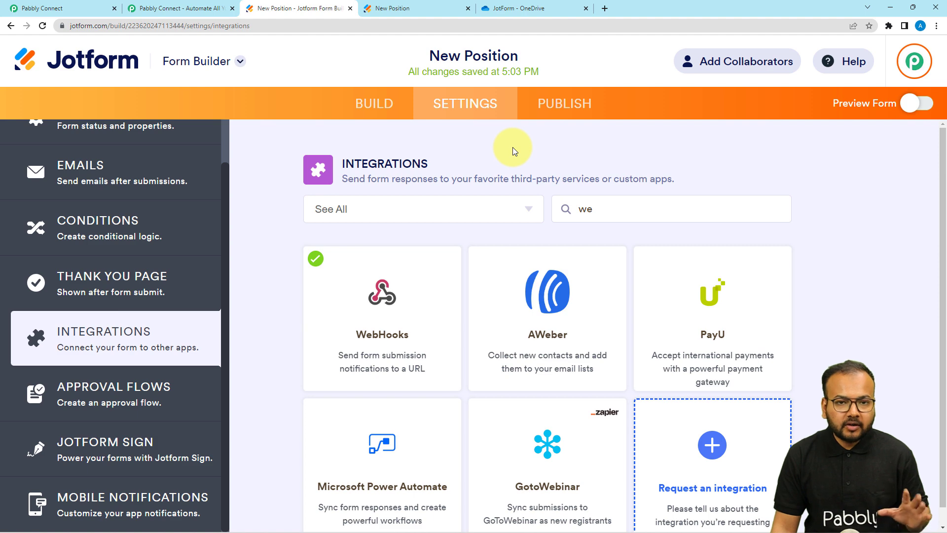
Step: Open the published New Position form in a new tab and check the trigger's webhook capture in Pabbly Connect
{"action": "left_click", "coordinate": [555, 118]}
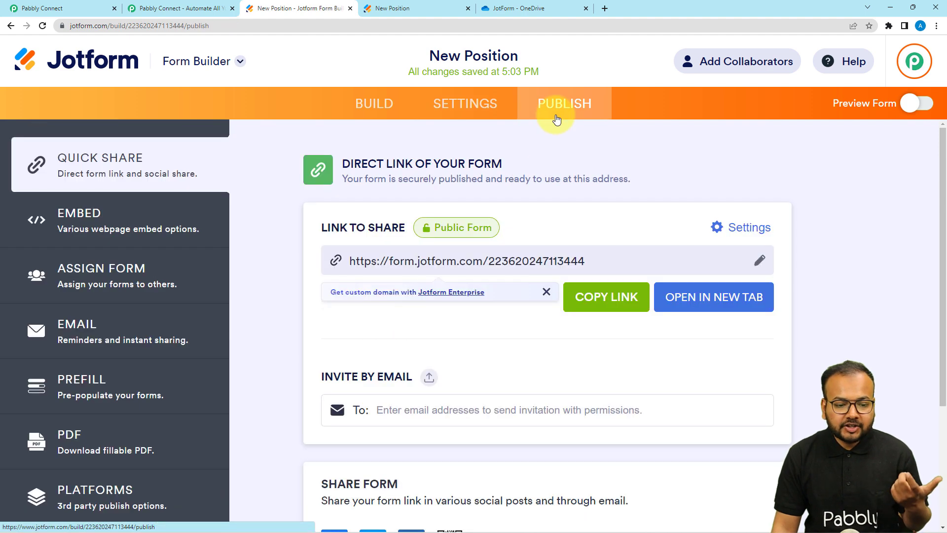
{"action": "left_click", "coordinate": [681, 297]}
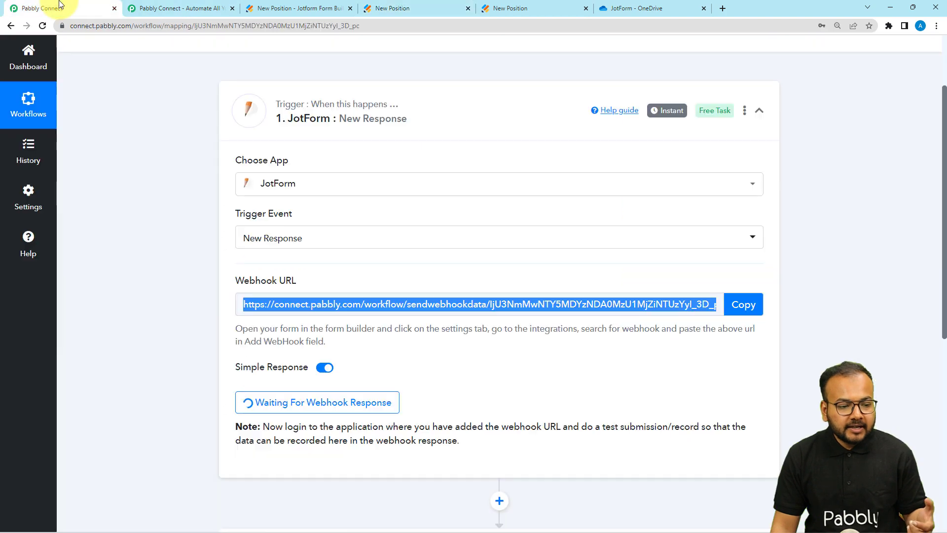
{"action": "left_click", "coordinate": [62, 8]}
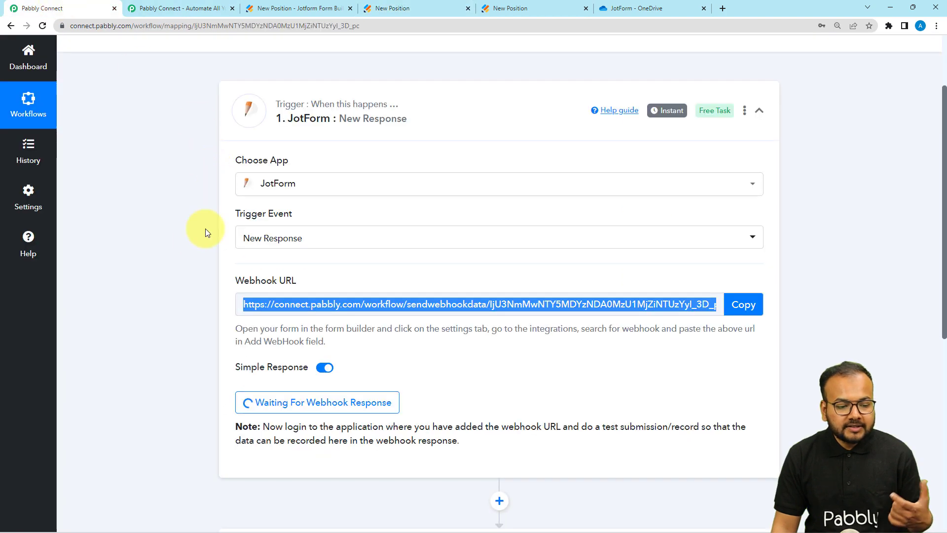
{"action": "scroll", "coordinate": [183, 245], "scroll_direction": "down", "scroll_amount": 2}
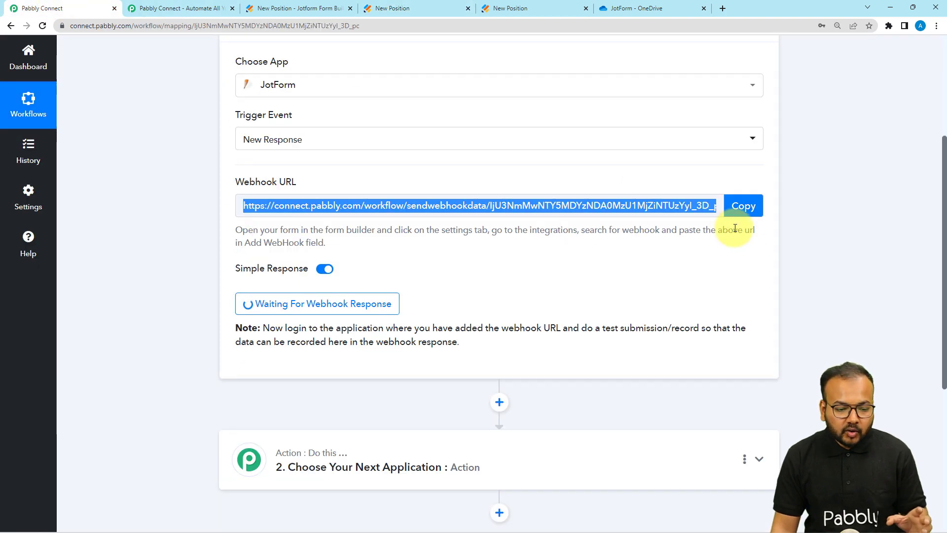
{"action": "scroll", "coordinate": [691, 227], "scroll_direction": "down", "scroll_amount": 3}
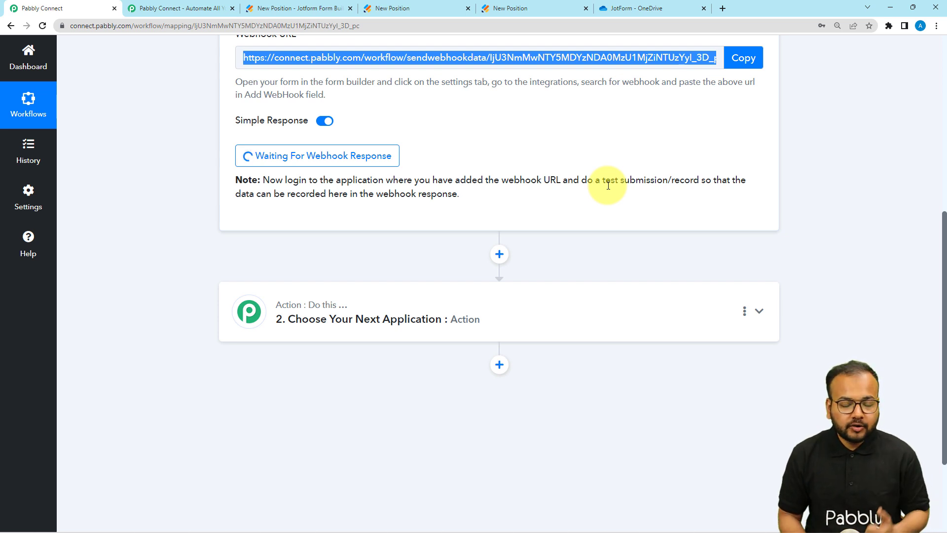
Step: Return to the newly opened New Position form and fill in the applicant's first name, last name and email address
{"action": "left_click", "coordinate": [508, 8]}
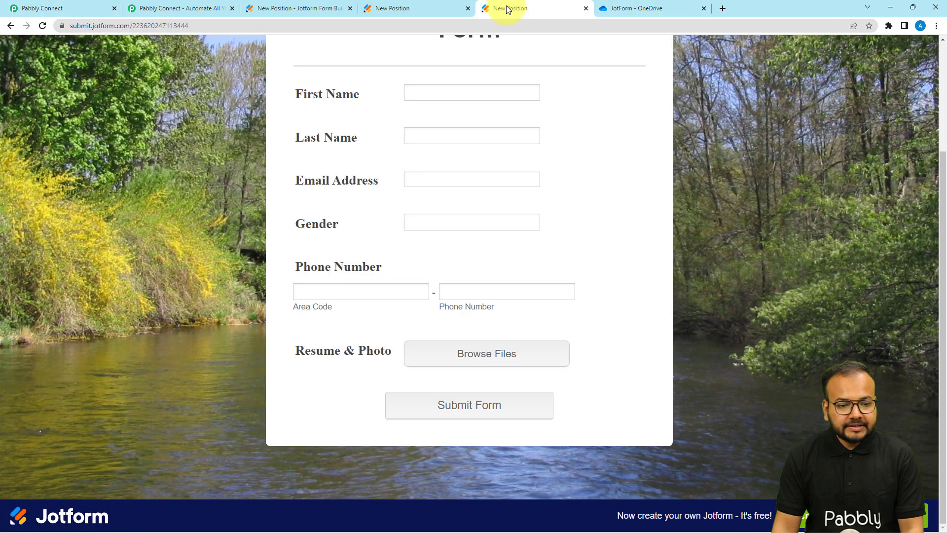
{"action": "scroll", "coordinate": [413, 179], "scroll_direction": "up", "scroll_amount": 2}
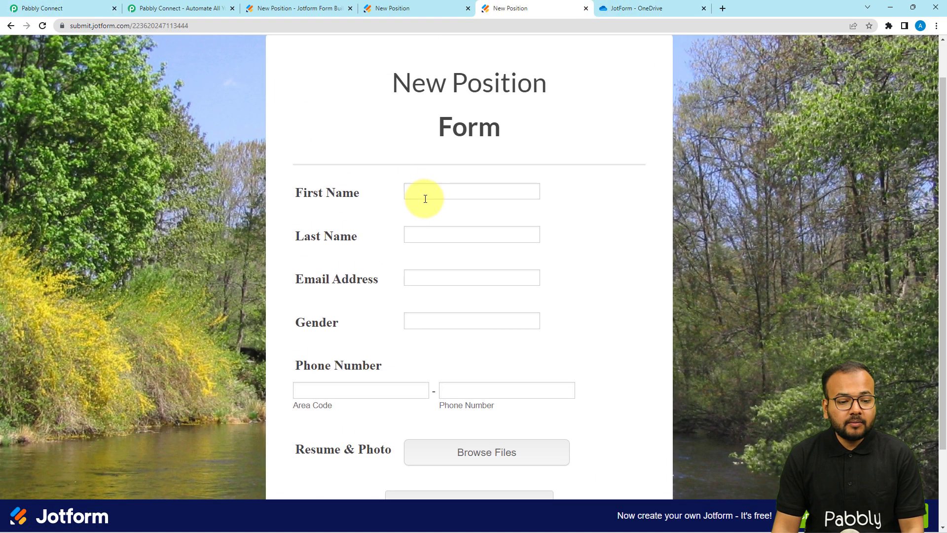
{"action": "left_click", "coordinate": [426, 197]}
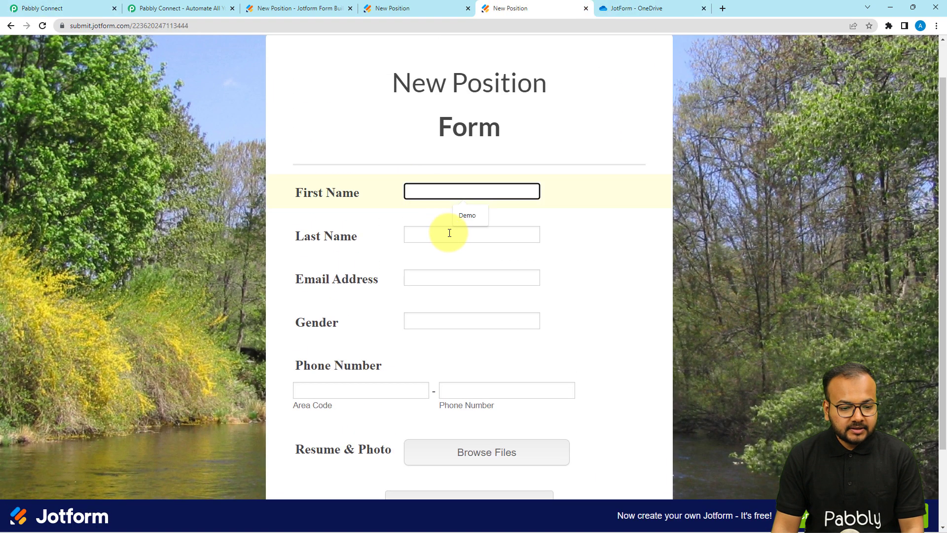
{"action": "left_click", "coordinate": [458, 217]}
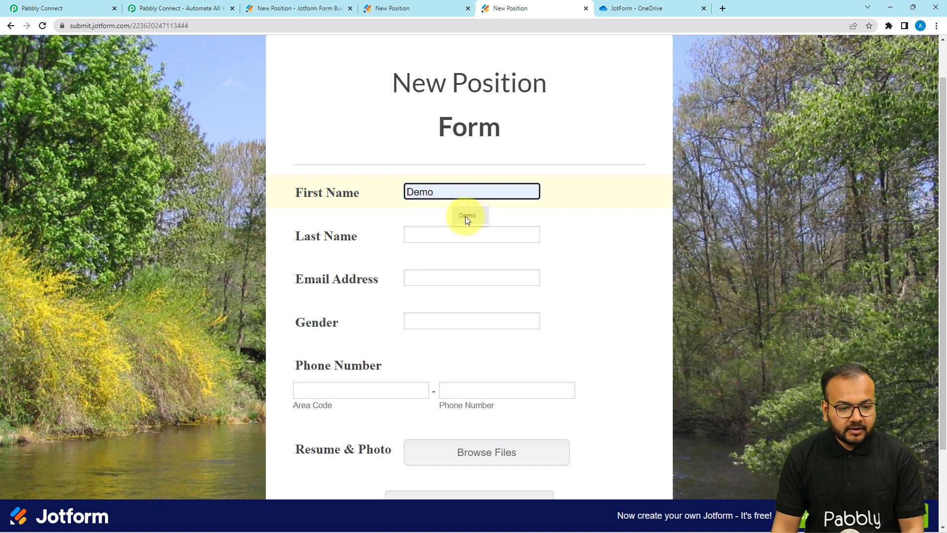
{"action": "left_click", "coordinate": [448, 231]}
{"action": "left_click", "coordinate": [454, 261]}
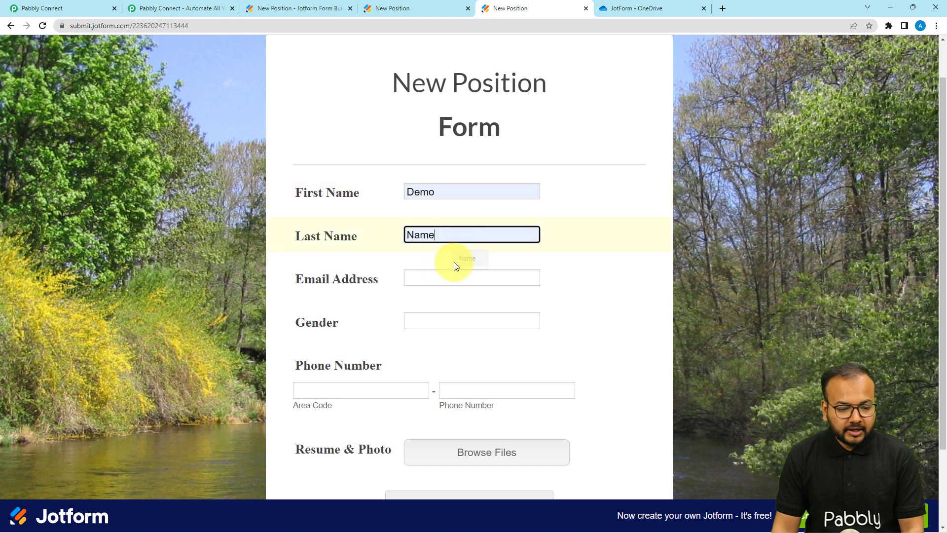
{"action": "left_click", "coordinate": [444, 274]}
{"action": "left_click", "coordinate": [457, 303]}
Step: Set the gender to Male and enter the applicant's area code and phone number
{"action": "scroll", "coordinate": [449, 237], "scroll_direction": "down", "scroll_amount": 2}
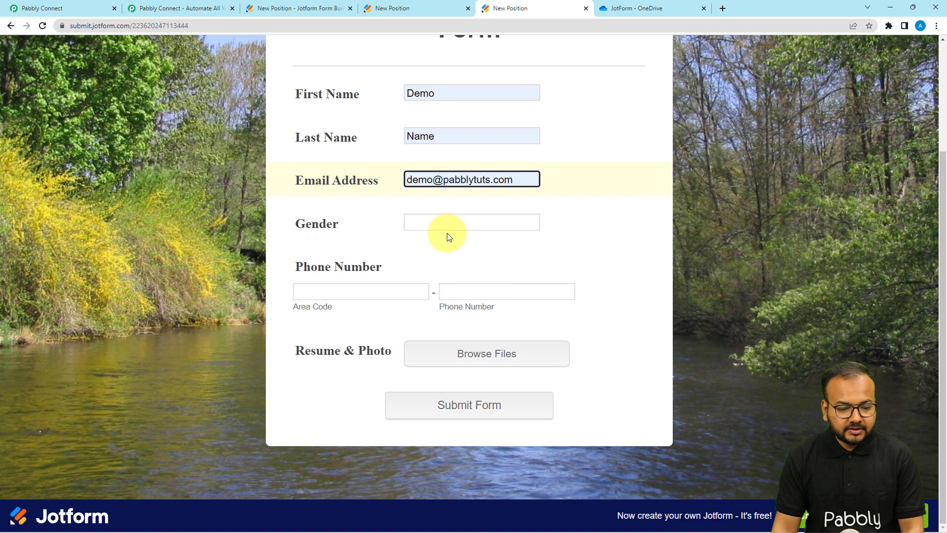
{"action": "left_click", "coordinate": [447, 227]}
{"action": "left_click", "coordinate": [461, 247]}
{"action": "left_click", "coordinate": [393, 288]}
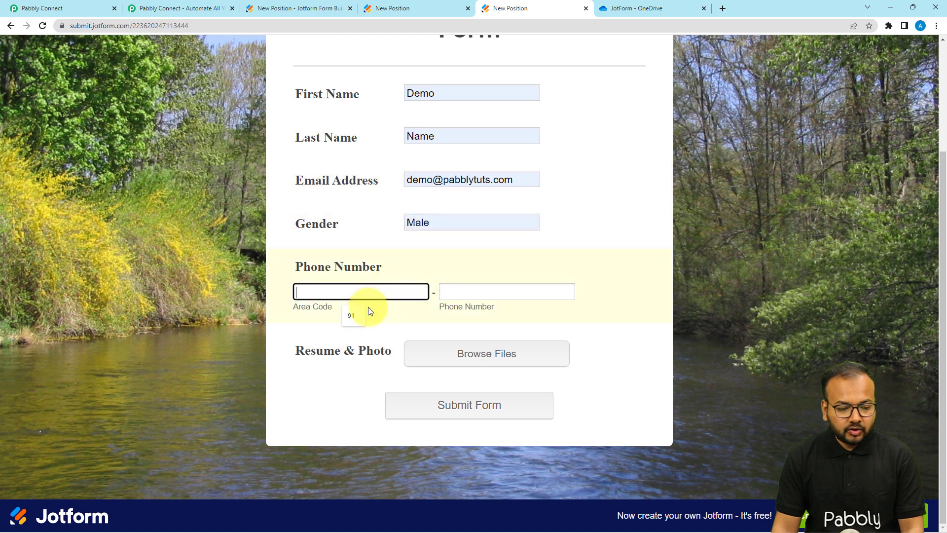
{"action": "left_click", "coordinate": [349, 321]}
{"action": "left_click", "coordinate": [451, 296]}
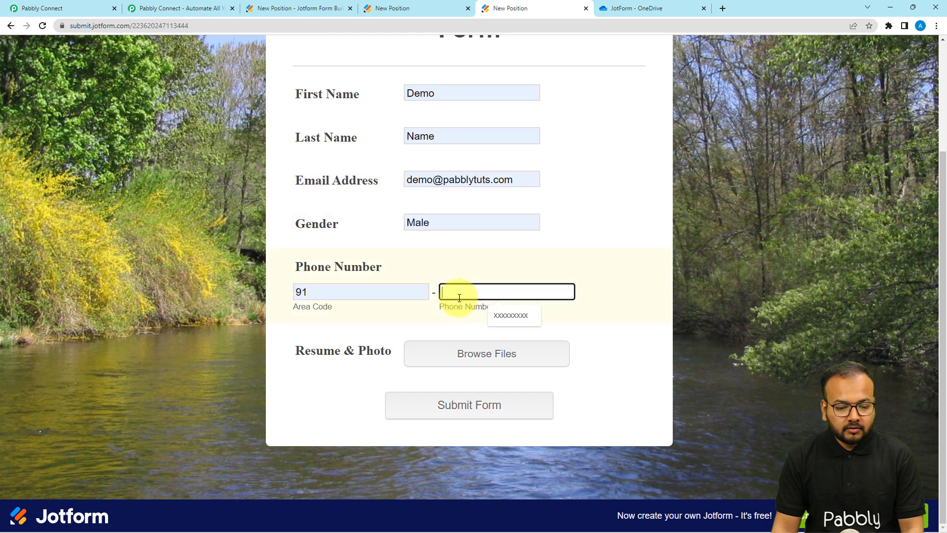
{"action": "left_click", "coordinate": [494, 321]}
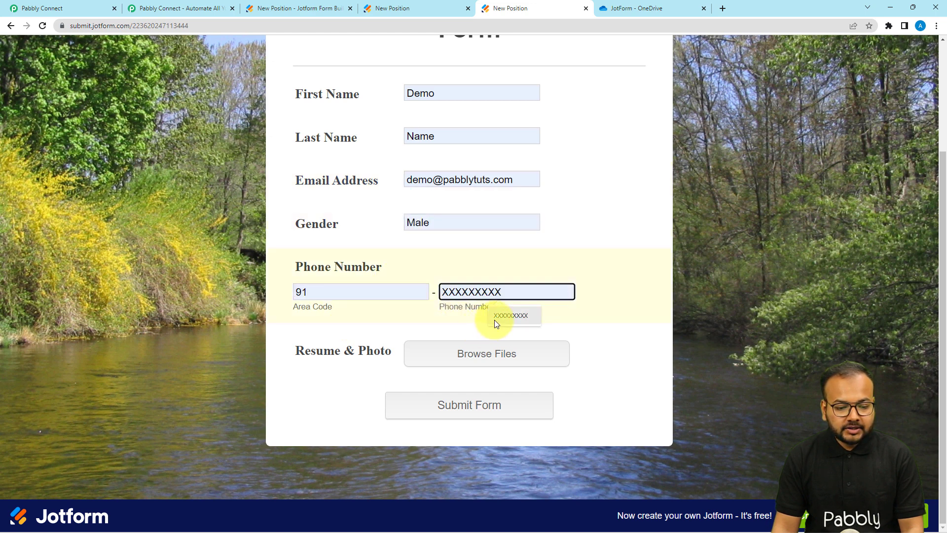
Step: Attach the openweather-logo PNG and the demo PDF numbered (2) from Downloads as the resume and photo
{"action": "left_click", "coordinate": [469, 352]}
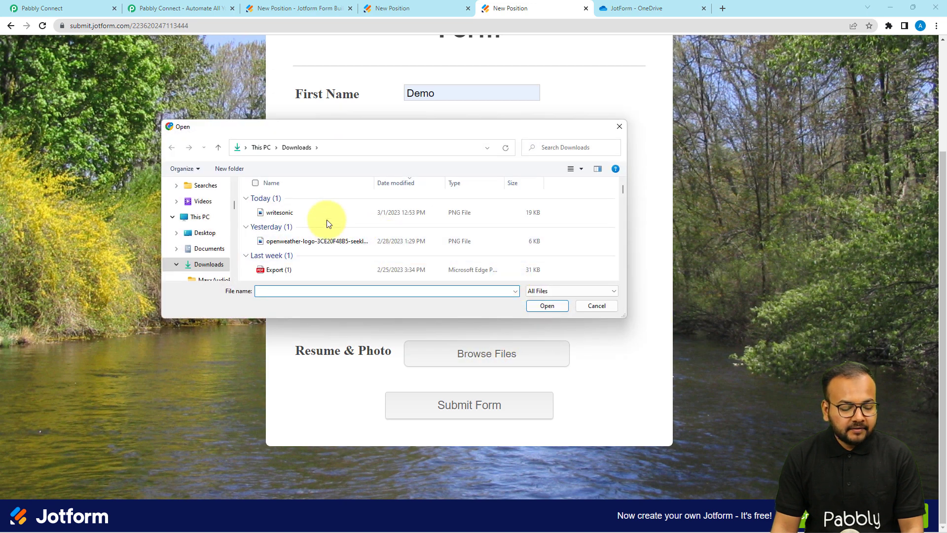
{"action": "left_click", "coordinate": [503, 243]}
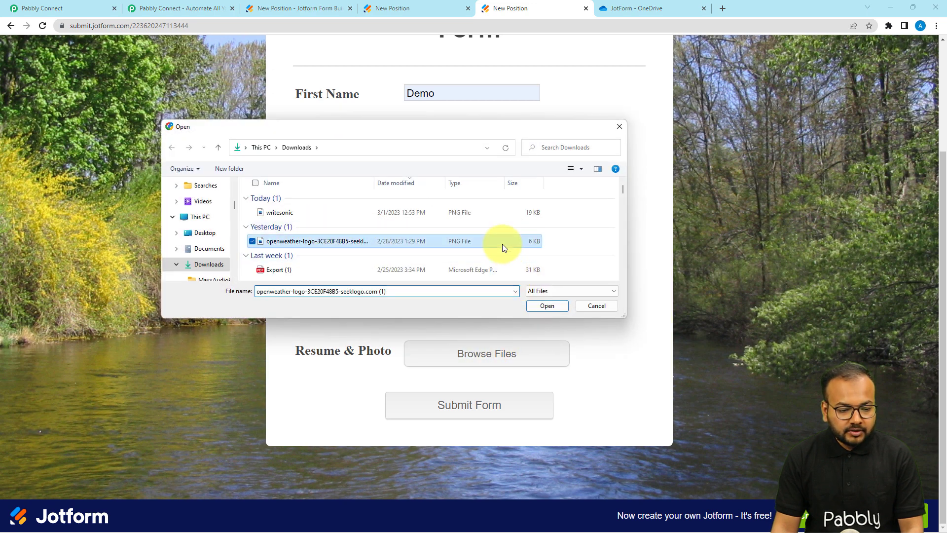
{"action": "scroll", "coordinate": [459, 246], "scroll_direction": "down", "scroll_amount": 1}
{"action": "scroll", "coordinate": [459, 247], "scroll_direction": "down", "scroll_amount": 3}
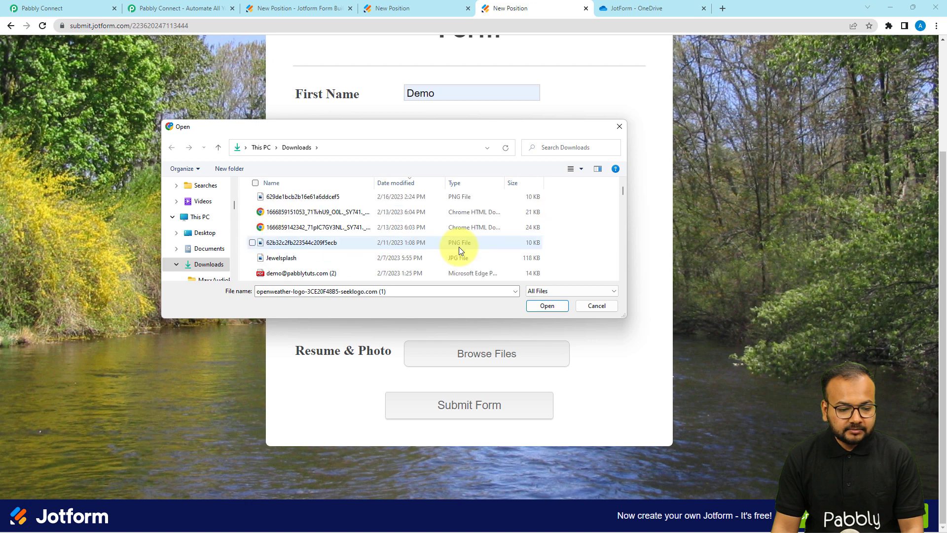
{"action": "left_click", "coordinate": [484, 272]}
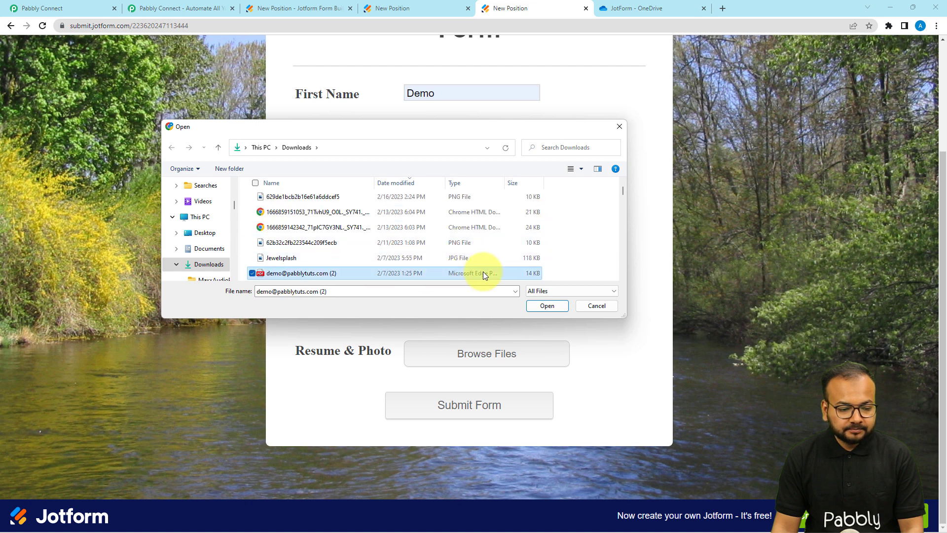
{"action": "scroll", "coordinate": [285, 244], "scroll_direction": "up", "scroll_amount": 5}
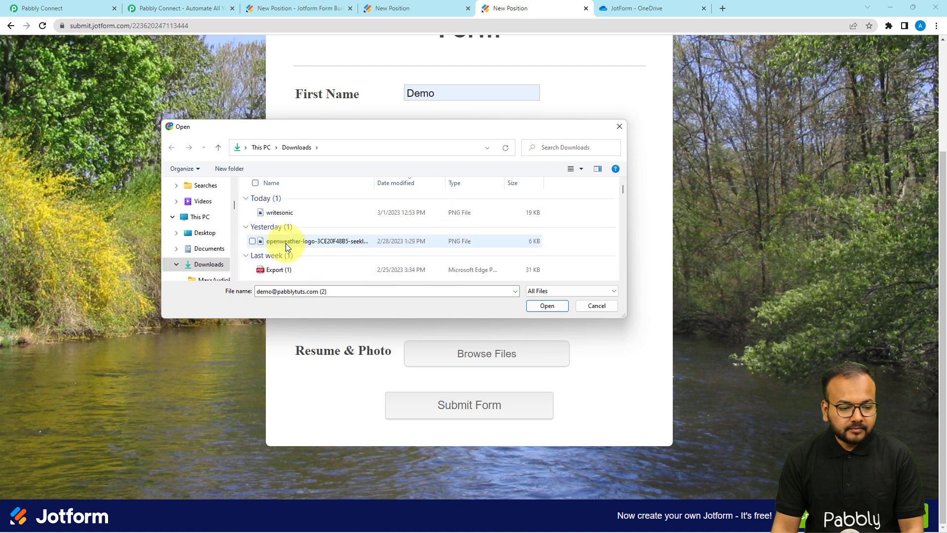
{"action": "left_click", "coordinate": [253, 240]}
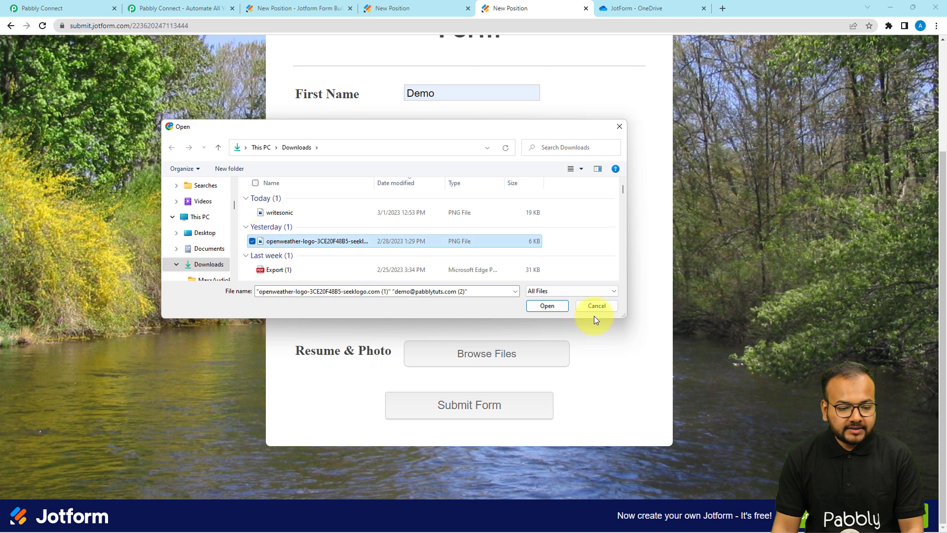
{"action": "left_click", "coordinate": [555, 305]}
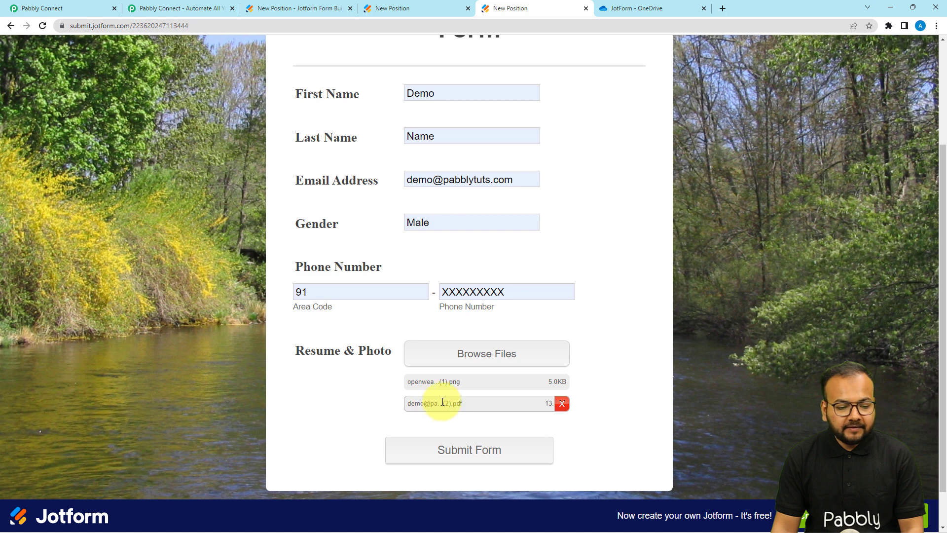
Step: Submit the test response and examine the data captured by the JotForm trigger in Pabbly Connect
{"action": "left_click", "coordinate": [456, 453]}
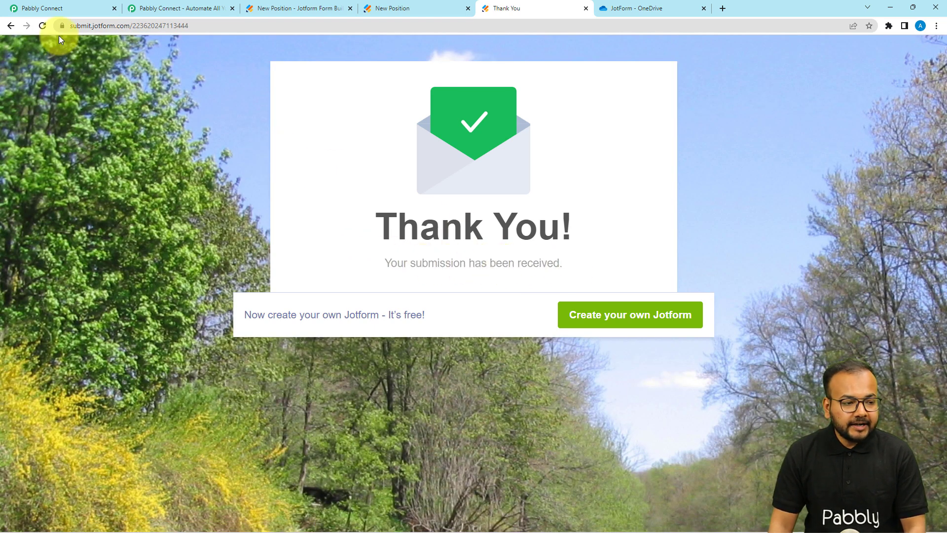
{"action": "left_click", "coordinate": [68, 6]}
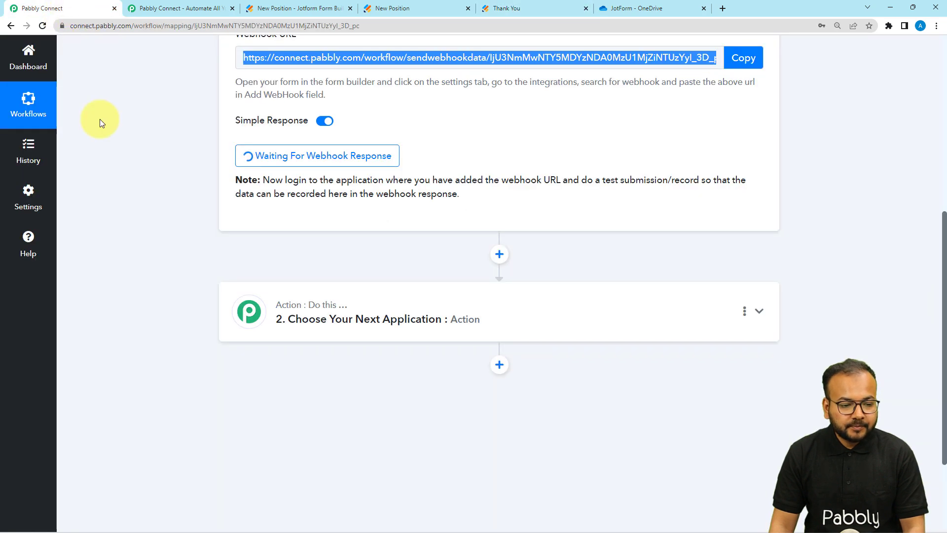
{"action": "scroll", "coordinate": [99, 120], "scroll_direction": "down", "scroll_amount": 3}
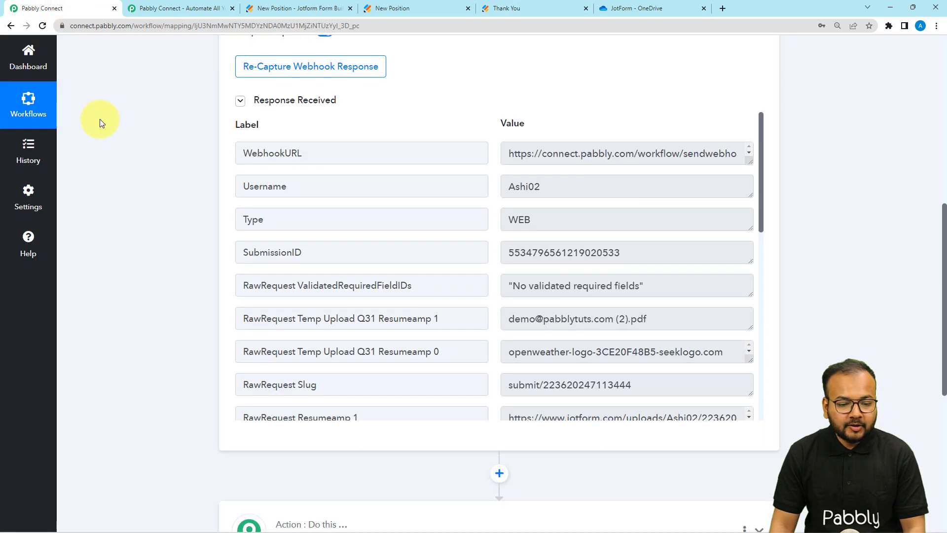
{"action": "scroll", "coordinate": [331, 133], "scroll_direction": "down", "scroll_amount": 3}
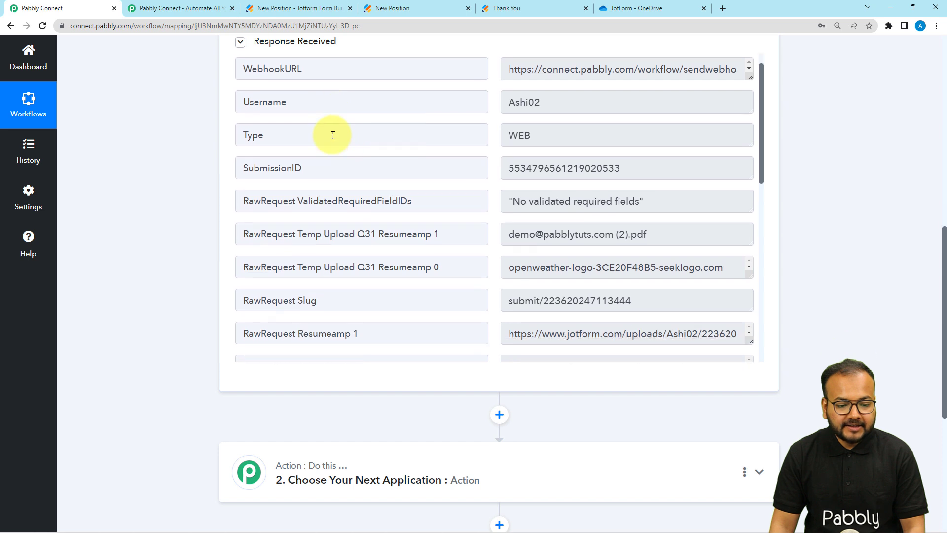
Step: Expand the uploaded photo's file name value and examine how the trigger response lists the two uploaded files
{"action": "scroll", "coordinate": [382, 206], "scroll_direction": "up", "scroll_amount": 4}
{"action": "scroll", "coordinate": [381, 206], "scroll_direction": "down", "scroll_amount": 3}
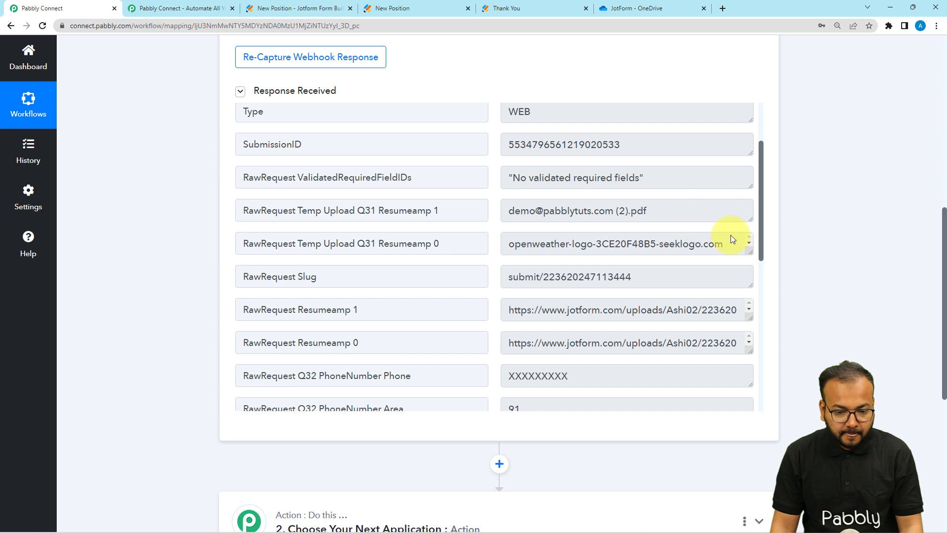
{"action": "scroll", "coordinate": [657, 247], "scroll_direction": "down", "scroll_amount": 1}
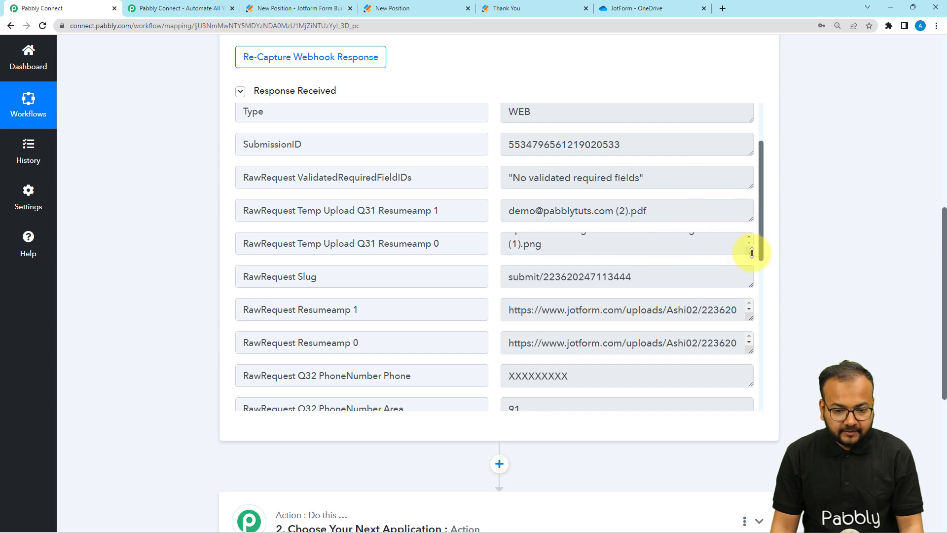
{"action": "left_click_drag", "start_coordinate": [745, 252], "coordinate": [748, 307]}
{"action": "scroll", "coordinate": [612, 245], "scroll_direction": "up", "scroll_amount": 3}
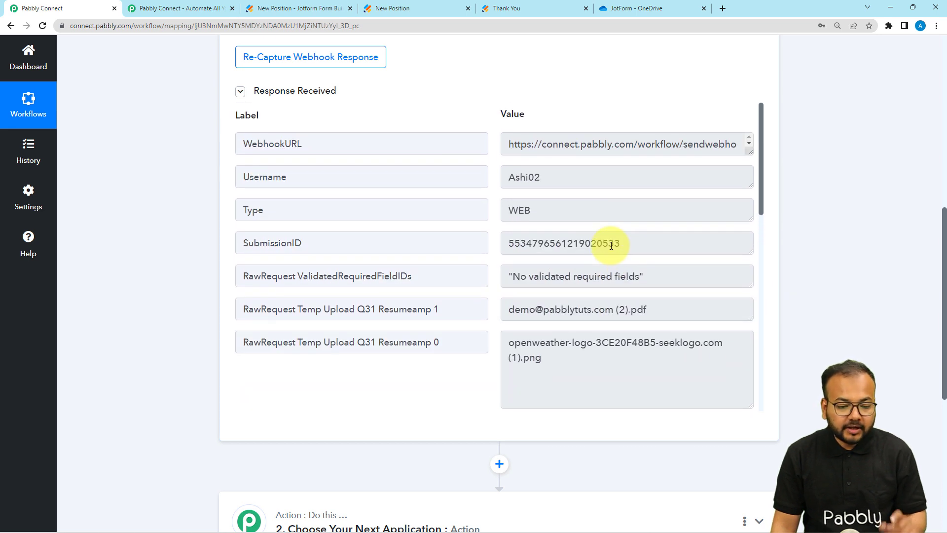
{"action": "scroll", "coordinate": [302, 194], "scroll_direction": "up", "scroll_amount": 1}
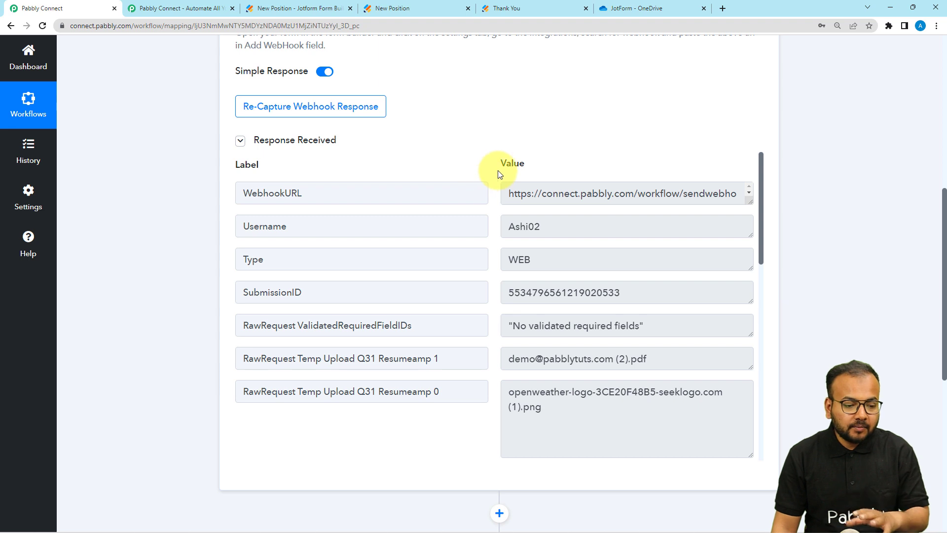
Step: Turn off Simple Response for the JotForm trigger and start re-capturing the webhook response
{"action": "mouse_move", "coordinate": [336, 72]}
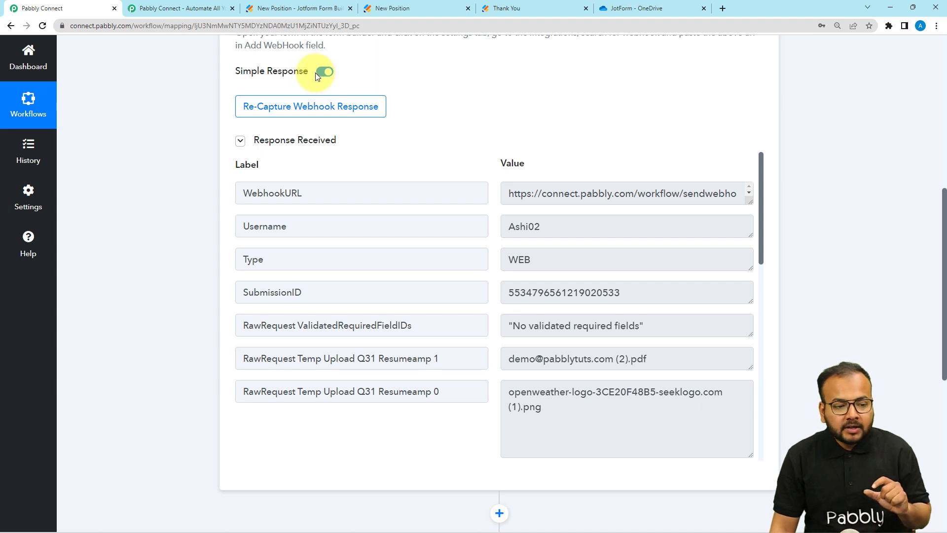
{"action": "left_click", "coordinate": [323, 73]}
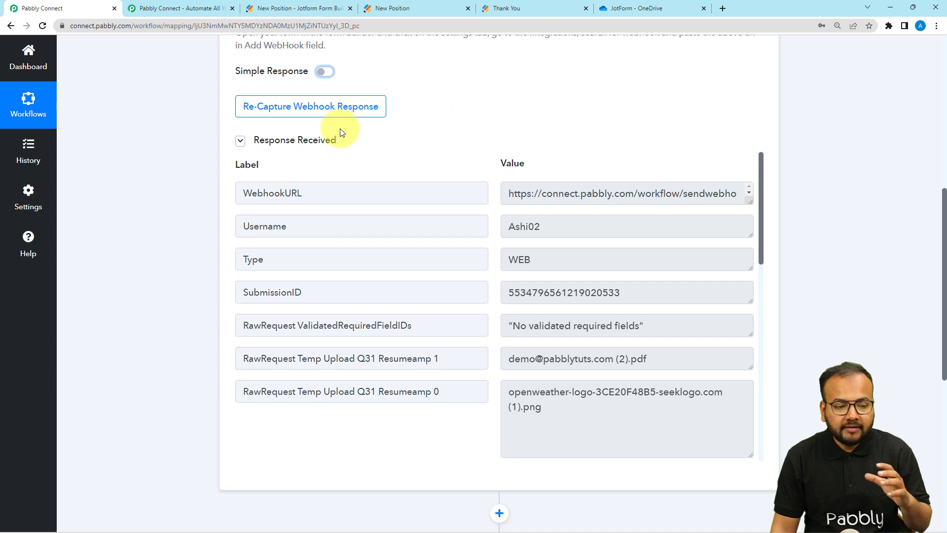
{"action": "left_click", "coordinate": [300, 106]}
{"action": "left_click", "coordinate": [440, 341]}
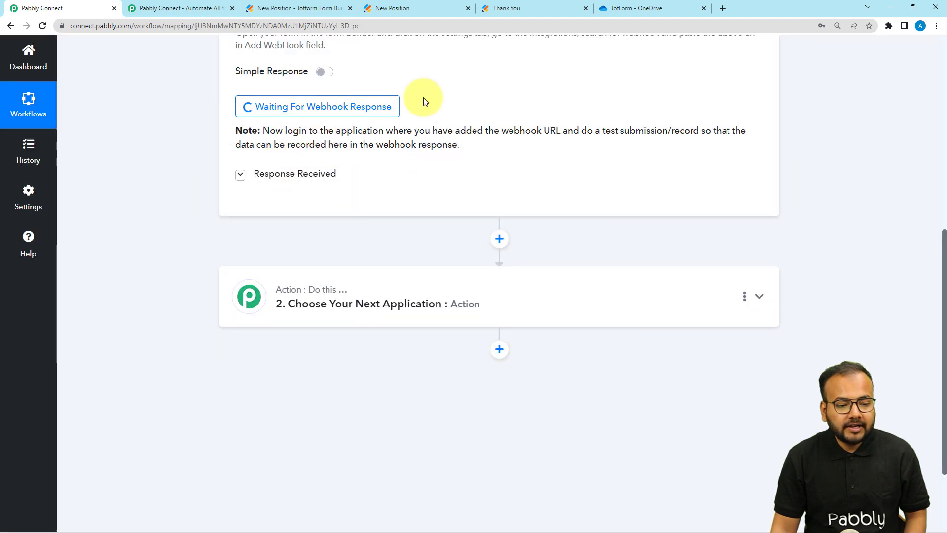
Step: Reload the submitted Jotform page as a blank New Position form and fill in the applicant's first name, last name and email address
{"action": "left_click", "coordinate": [538, 5]}
{"action": "left_click", "coordinate": [500, 29]}
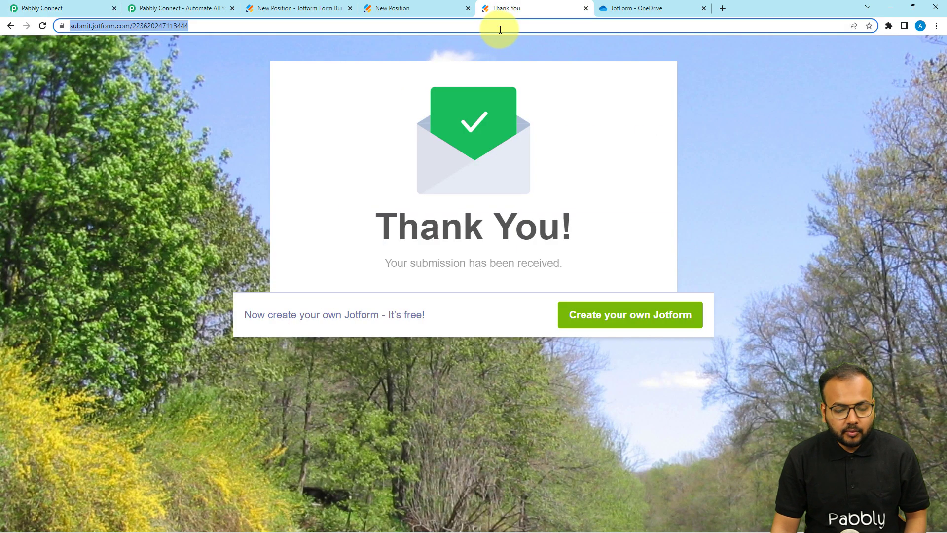
{"action": "key", "text": "Return"}
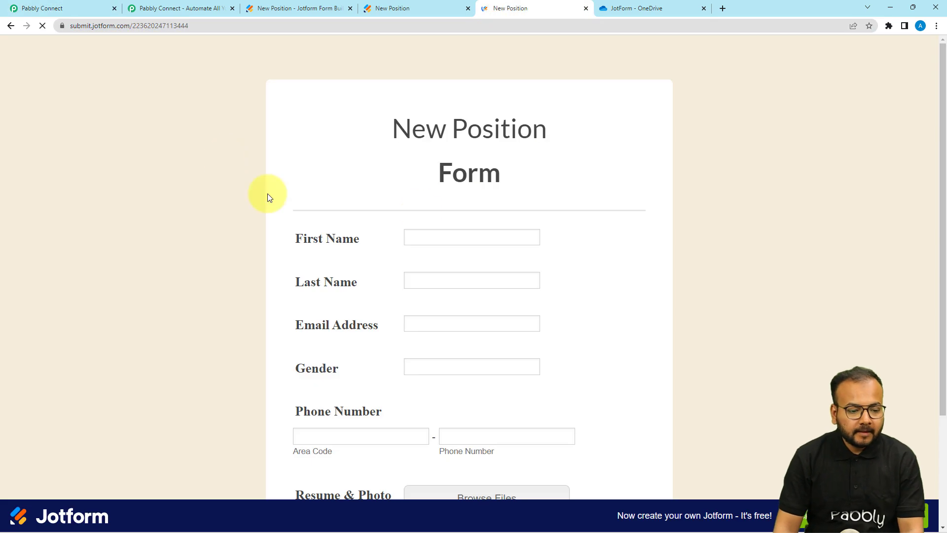
{"action": "left_click", "coordinate": [465, 232]}
{"action": "type", "text": "Demo"}
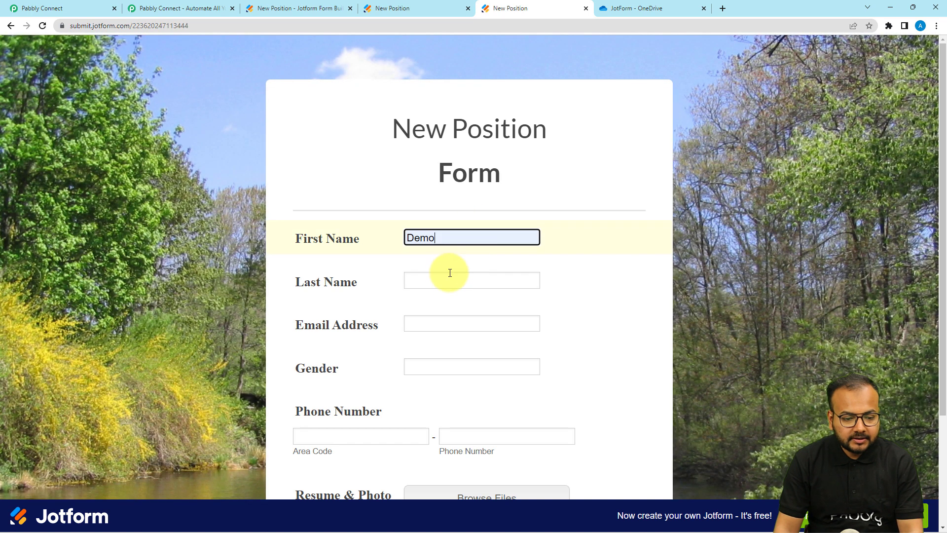
{"action": "key", "text": "Tab"}
{"action": "left_click", "coordinate": [457, 303]}
{"action": "key", "text": "Tab"}
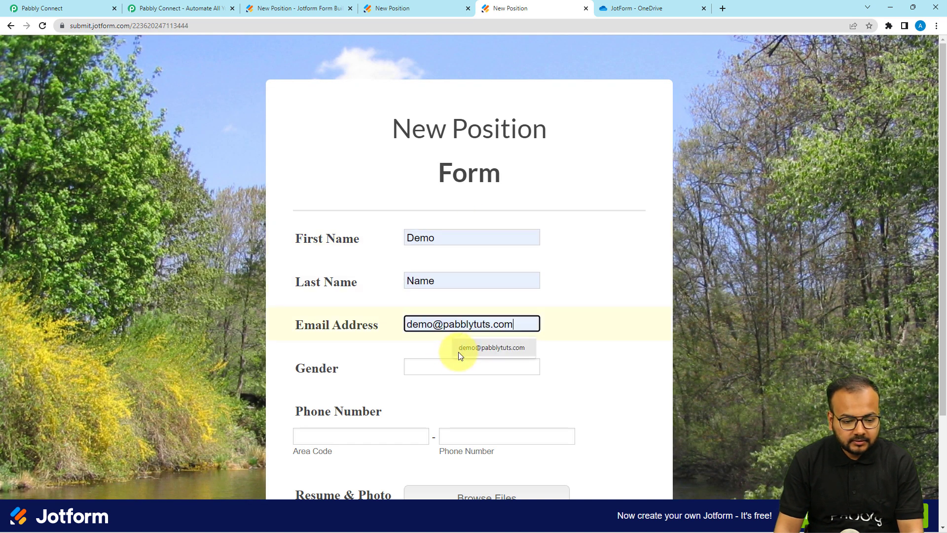
{"action": "left_click", "coordinate": [458, 351]}
Step: Set the applicant's gender to Male and fill in the area code and phone number on the reloaded form
{"action": "key", "text": "Tab"}
{"action": "left_click", "coordinate": [459, 389]}
{"action": "scroll", "coordinate": [421, 402], "scroll_direction": "down", "scroll_amount": 2}
{"action": "left_click", "coordinate": [370, 340]}
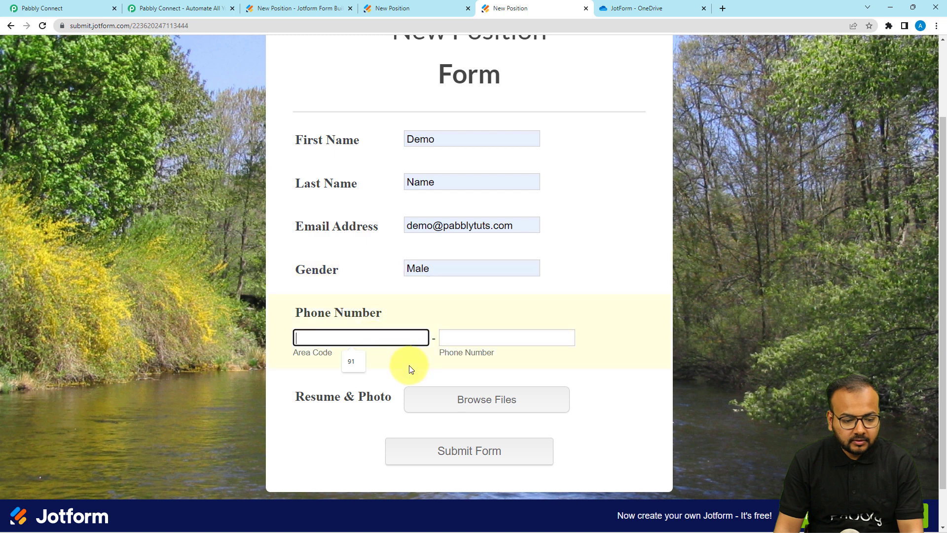
{"action": "type", "text": "91"}
{"action": "left_click", "coordinate": [450, 338]}
{"action": "left_click", "coordinate": [501, 363]}
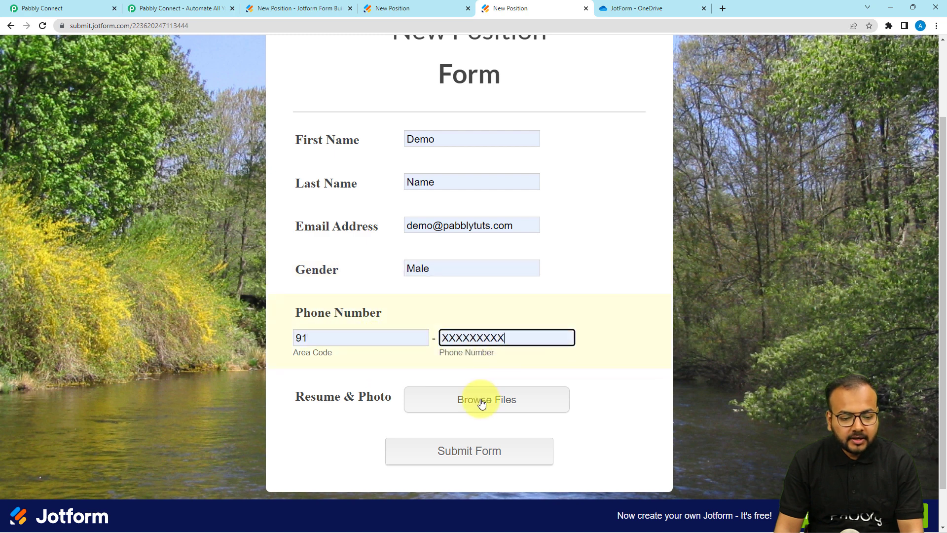
Step: Upload the openweather-logo PNG numbered (1) and the demo PDF numbered (2) from Downloads in the Resume & Photo field
{"action": "left_click", "coordinate": [463, 370]}
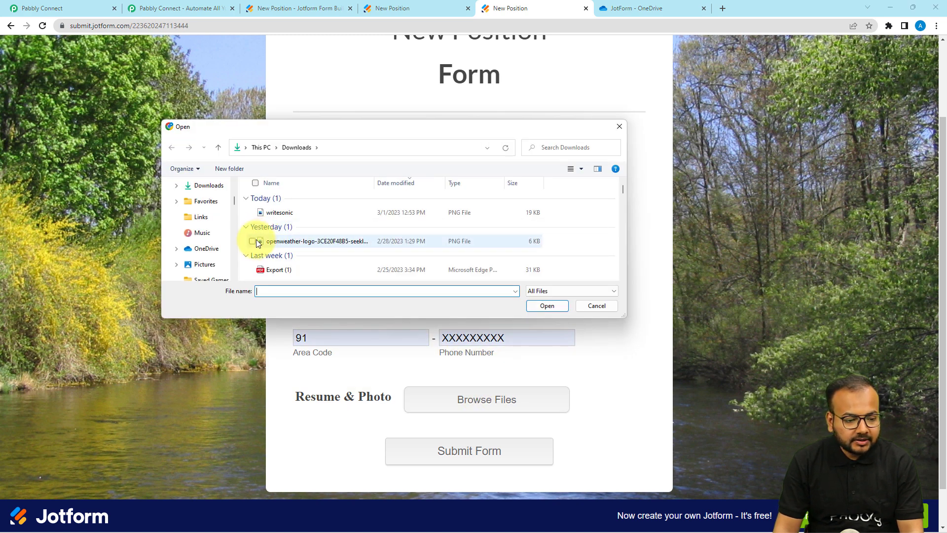
{"action": "left_click", "coordinate": [256, 243]}
{"action": "scroll", "coordinate": [296, 247], "scroll_direction": "down", "scroll_amount": 2}
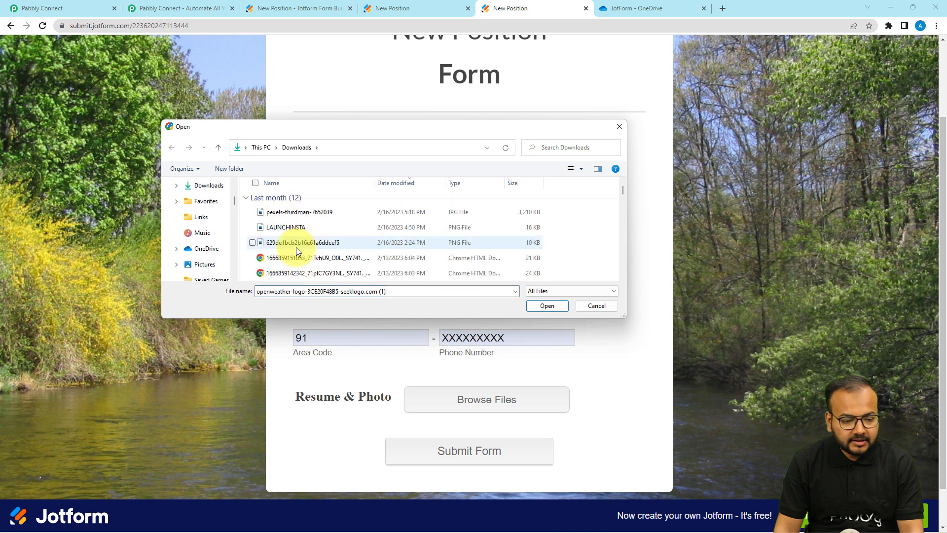
{"action": "scroll", "coordinate": [296, 247], "scroll_direction": "up", "scroll_amount": 1}
{"action": "scroll", "coordinate": [296, 247], "scroll_direction": "down", "scroll_amount": 3}
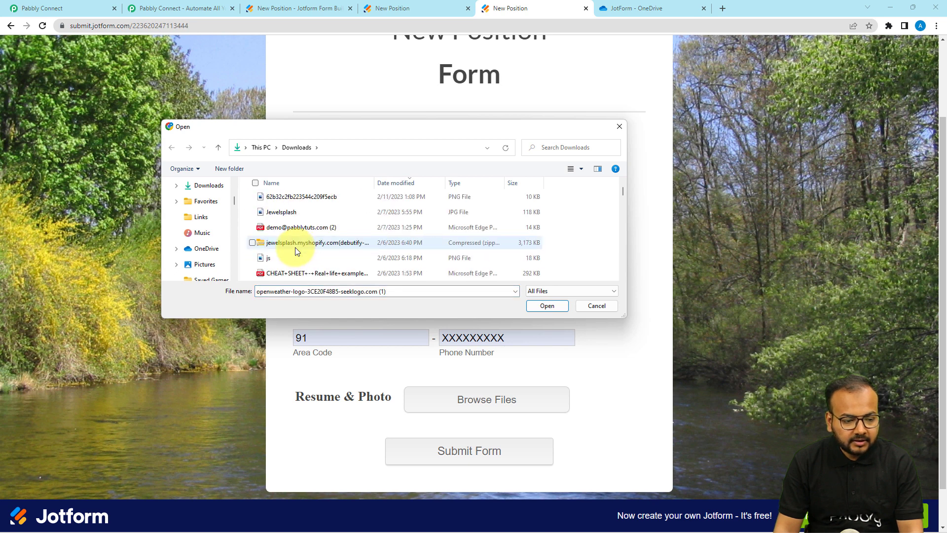
{"action": "left_click", "coordinate": [252, 228]}
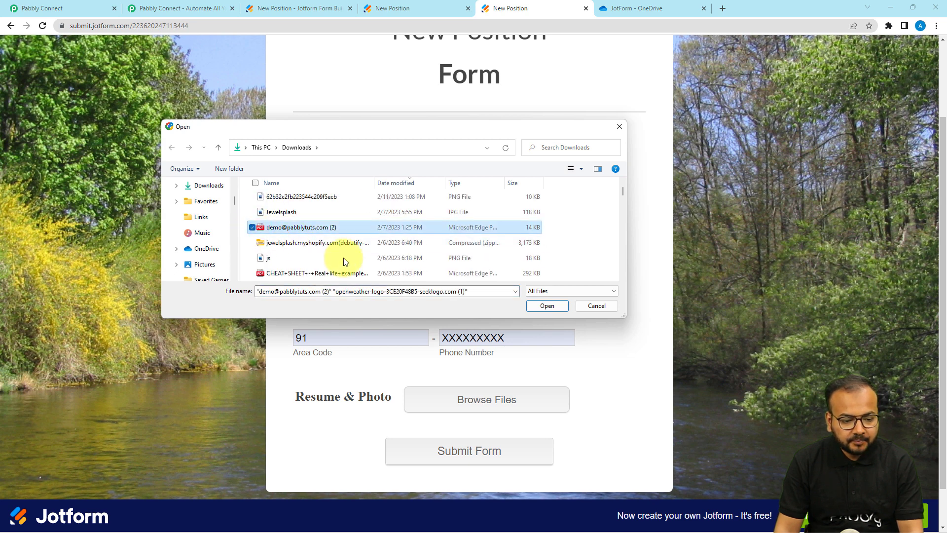
{"action": "left_click", "coordinate": [544, 305]}
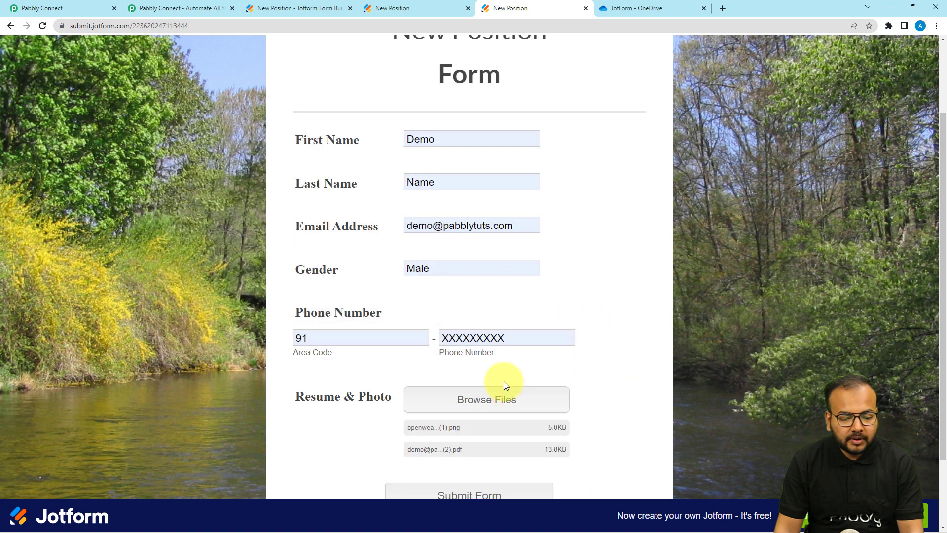
Step: Submit the second test response and return to the Pabbly Connect workflow
{"action": "scroll", "coordinate": [504, 382], "scroll_direction": "down", "scroll_amount": 2}
{"action": "left_click", "coordinate": [470, 409]}
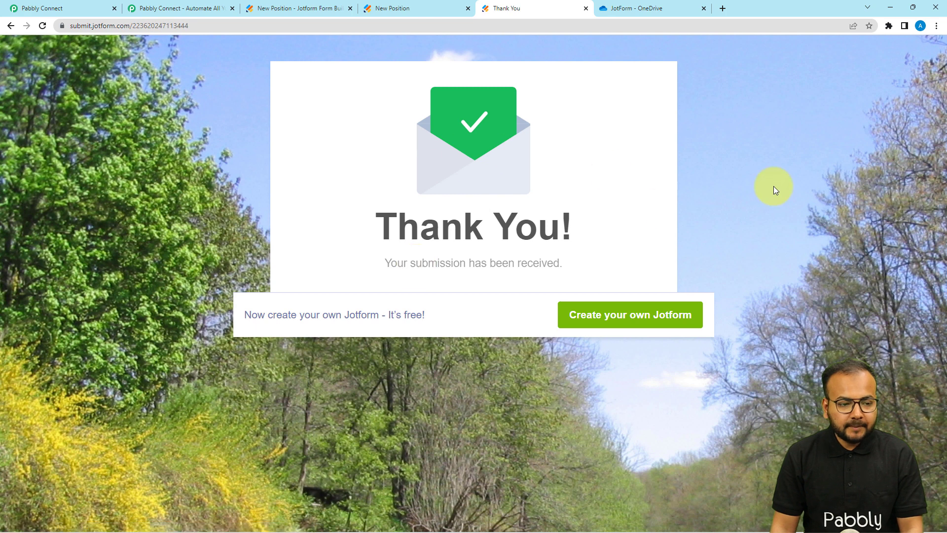
{"action": "left_click", "coordinate": [91, 5]}
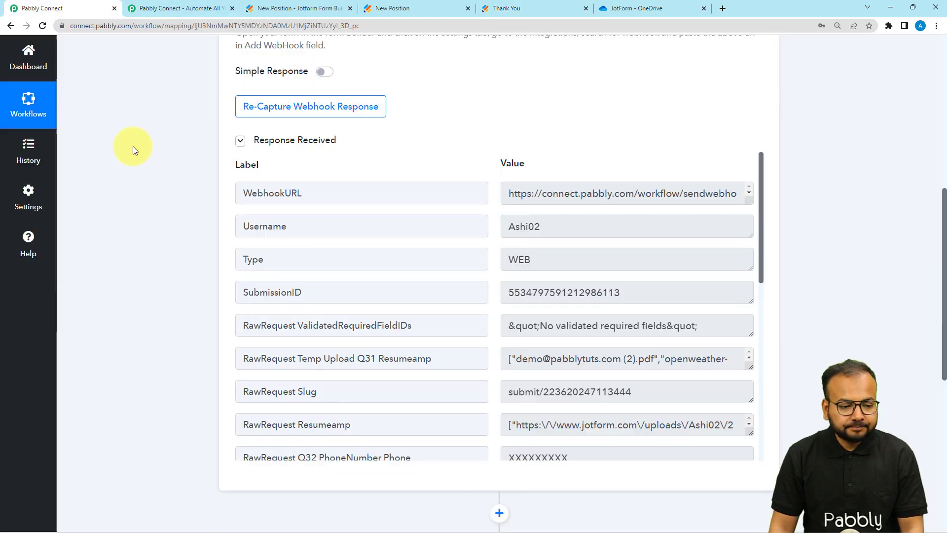
Step: Examine the re-captured response, expanding the RawRequest Temp Upload Q31 Resumeamp and RawRequest Resumeamp values to read the file names and URLs
{"action": "scroll", "coordinate": [132, 146], "scroll_direction": "down", "scroll_amount": 3}
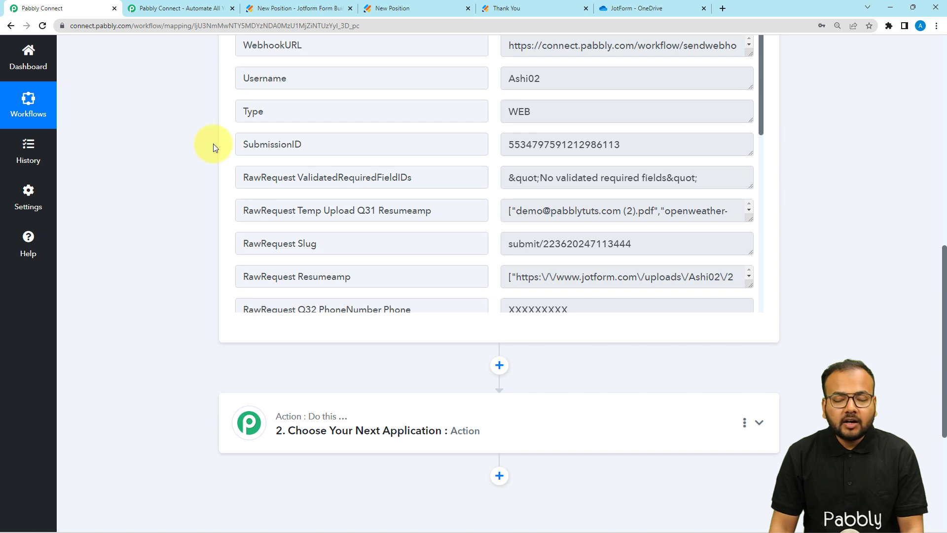
{"action": "scroll", "coordinate": [229, 144], "scroll_direction": "up", "scroll_amount": 3}
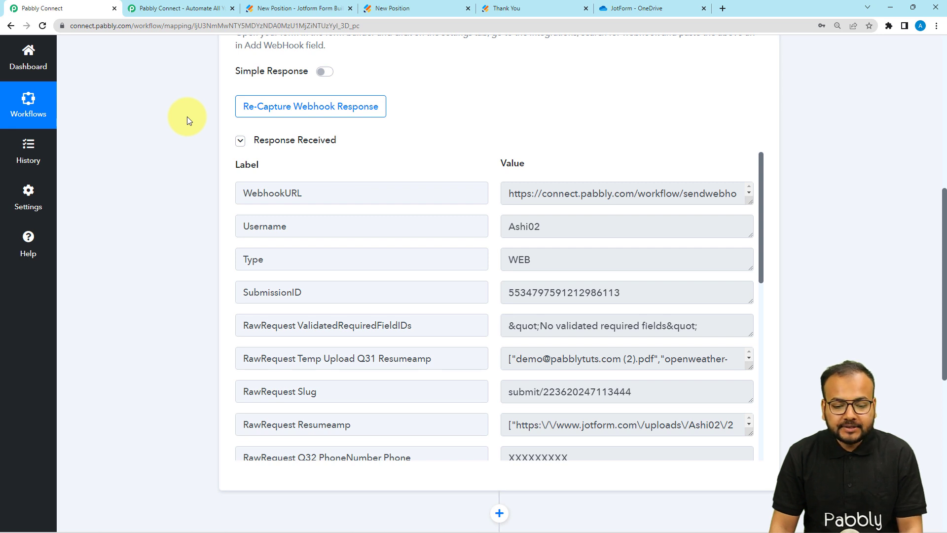
{"action": "scroll", "coordinate": [187, 117], "scroll_direction": "down", "scroll_amount": 2}
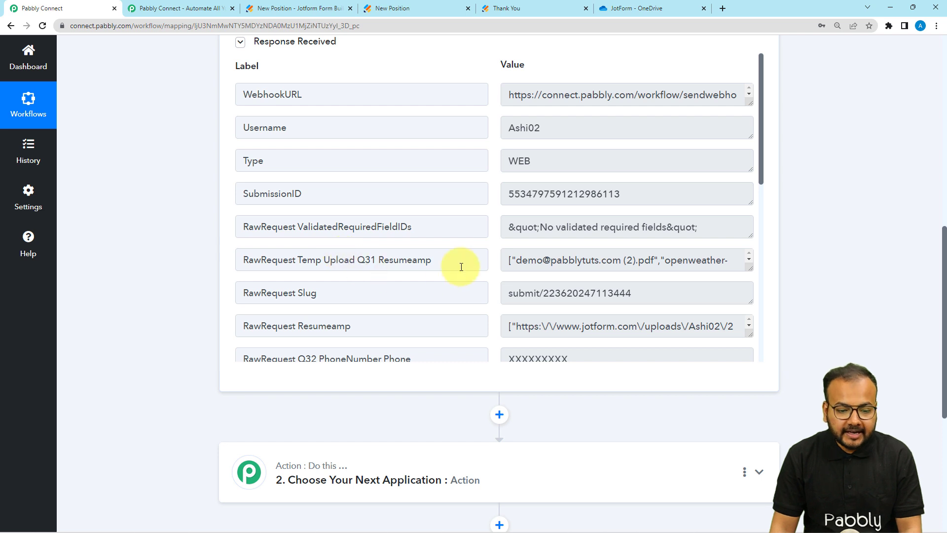
{"action": "left_click_drag", "start_coordinate": [752, 269], "coordinate": [748, 309]}
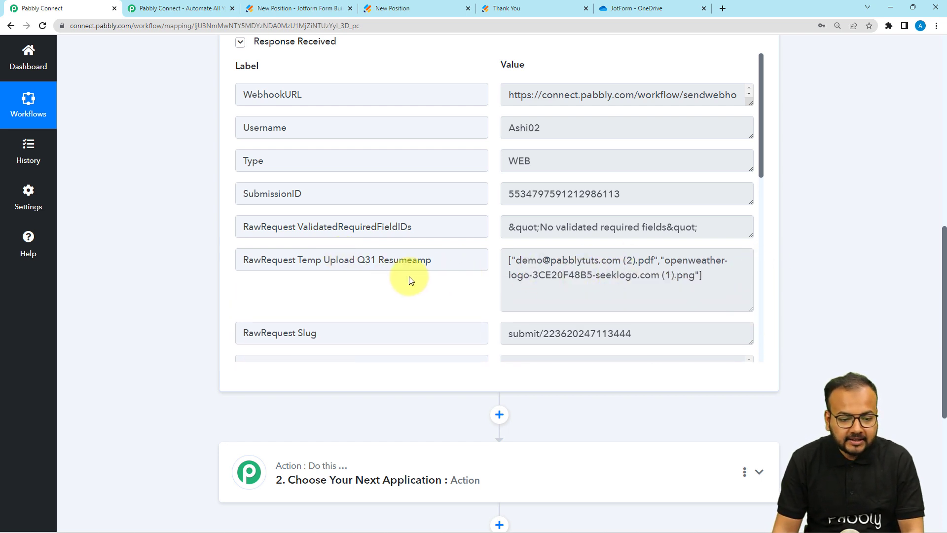
{"action": "scroll", "coordinate": [439, 271], "scroll_direction": "down", "scroll_amount": 4}
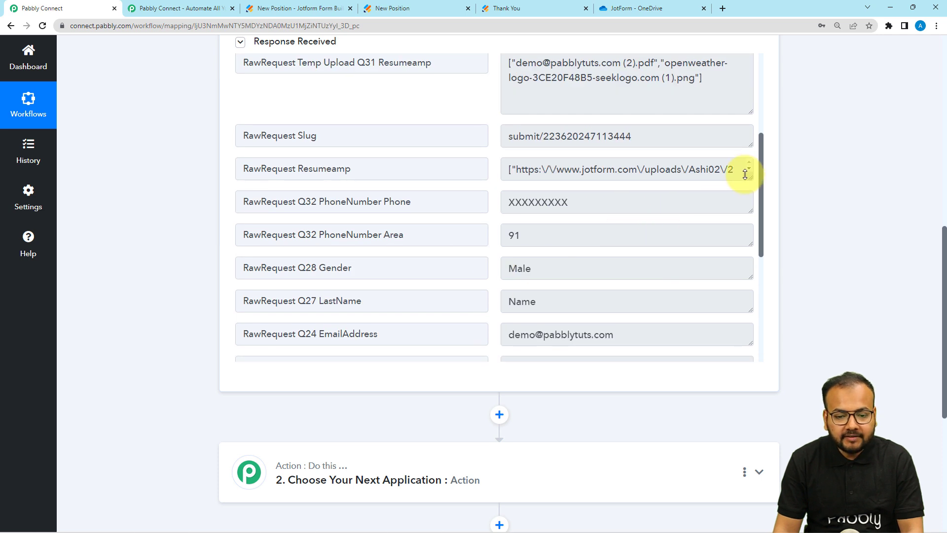
{"action": "left_click_drag", "start_coordinate": [745, 174], "coordinate": [753, 311]}
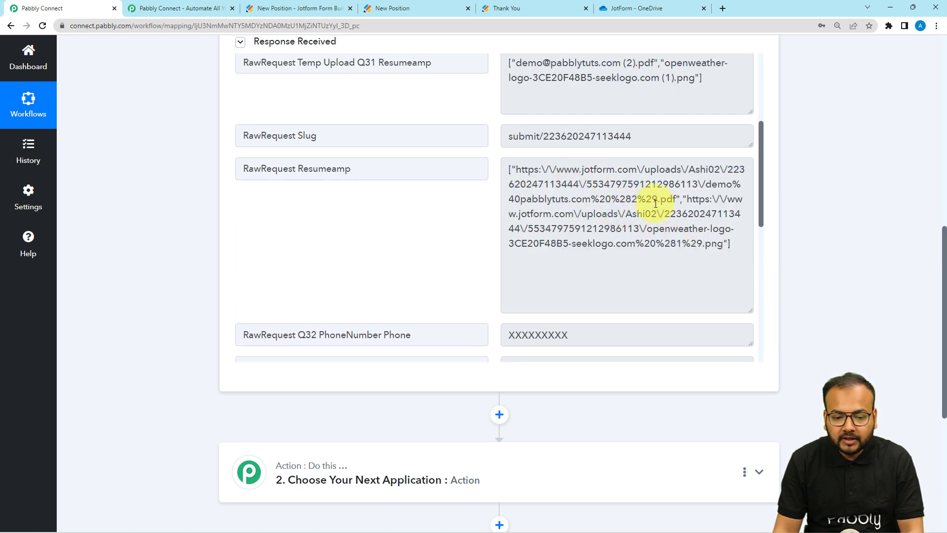
{"action": "left_click_drag", "start_coordinate": [657, 200], "coordinate": [676, 199]}
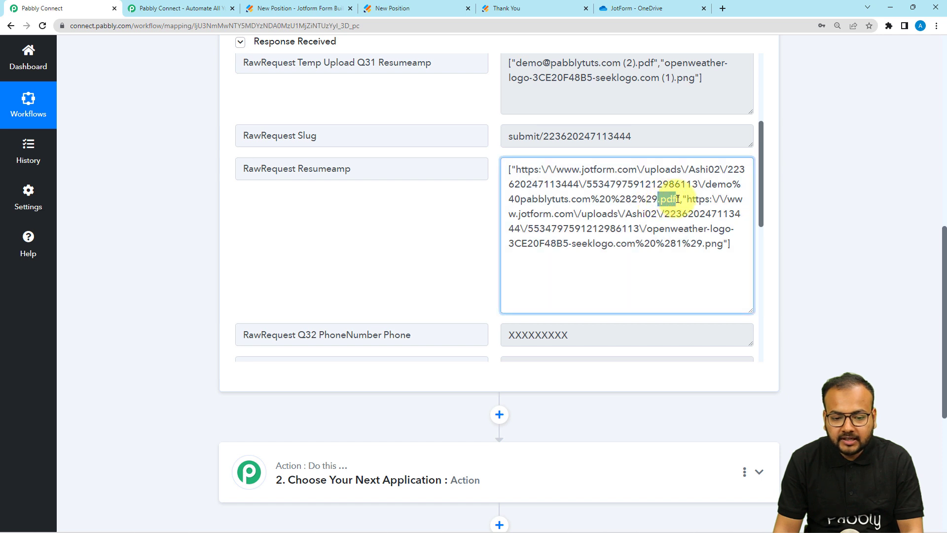
{"action": "left_click_drag", "start_coordinate": [705, 244], "coordinate": [730, 244]}
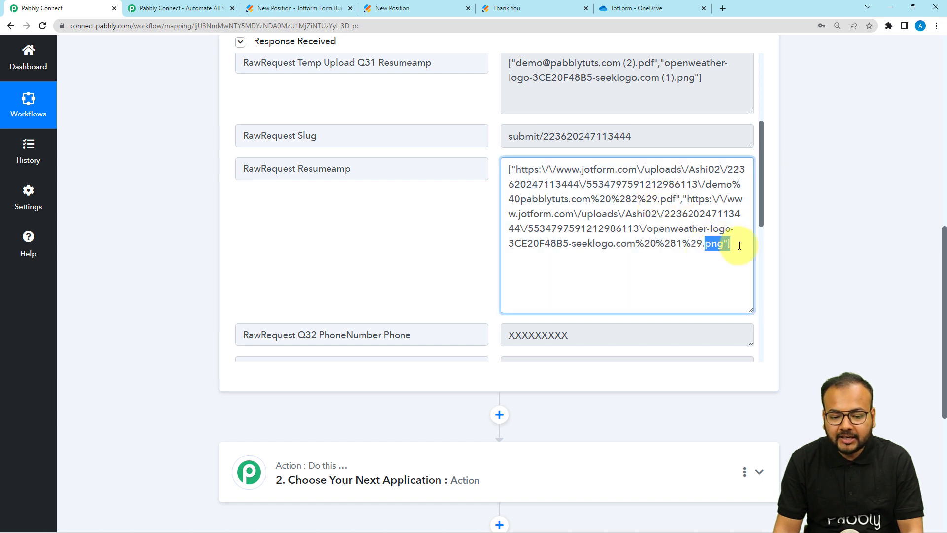
{"action": "left_click", "coordinate": [475, 222]}
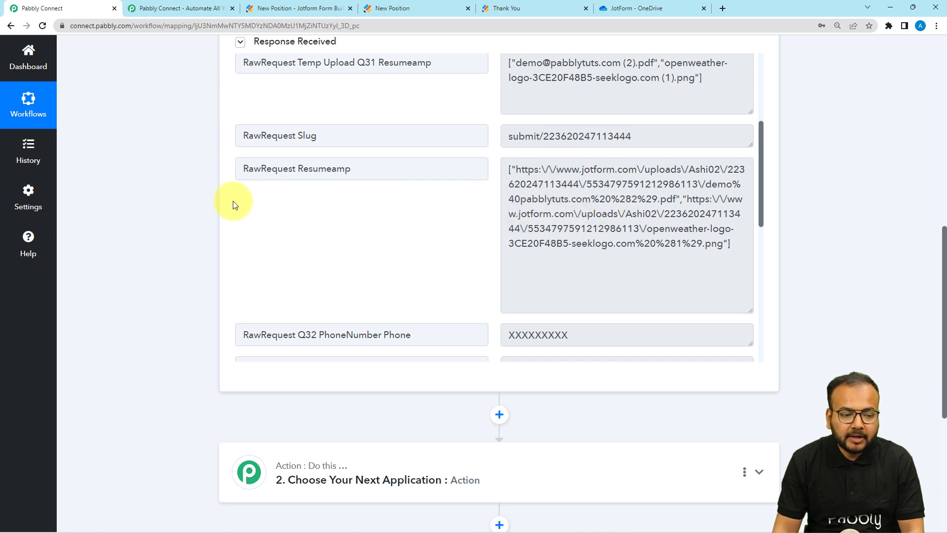
Step: Set Iterator by Pabbly as the app for the workflow's second step
{"action": "scroll", "coordinate": [186, 207], "scroll_direction": "down", "scroll_amount": 2}
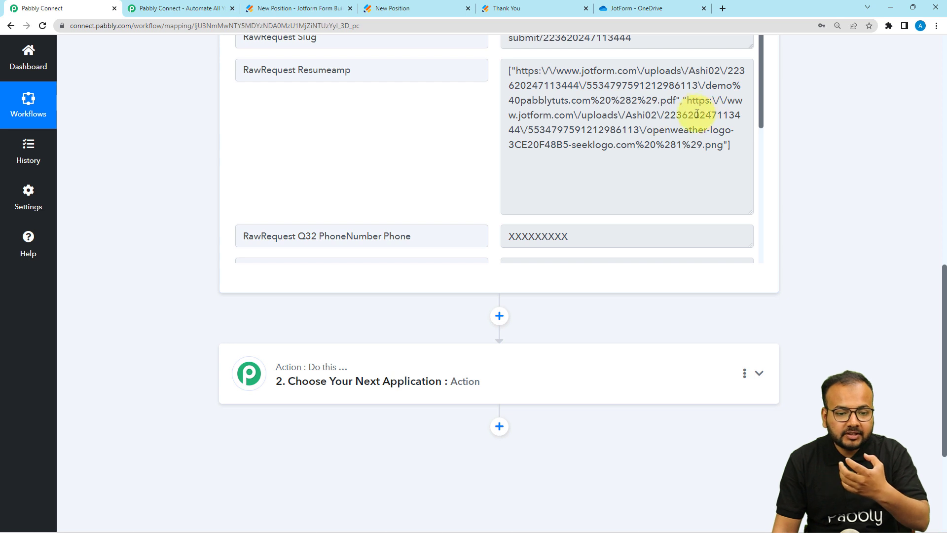
{"action": "scroll", "coordinate": [375, 169], "scroll_direction": "down", "scroll_amount": 1}
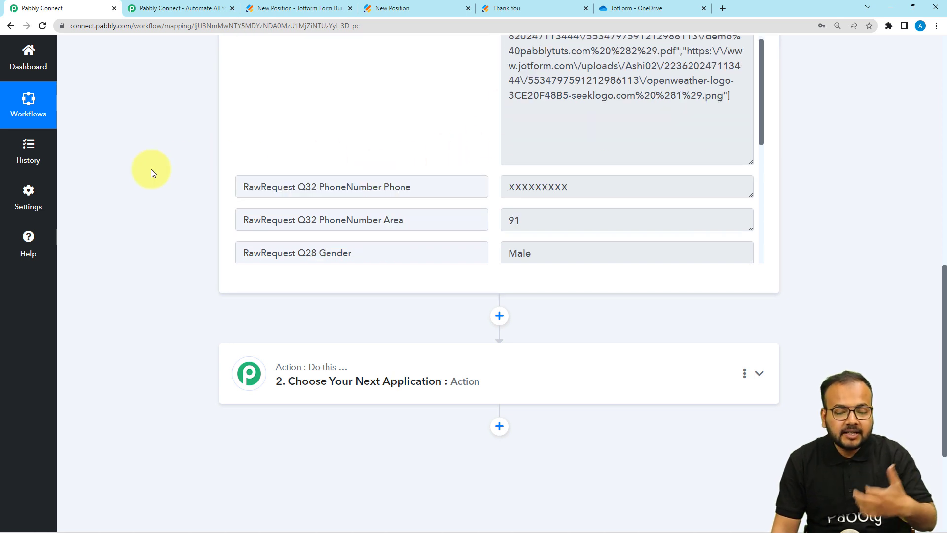
{"action": "scroll", "coordinate": [151, 169], "scroll_direction": "down", "scroll_amount": 2}
{"action": "scroll", "coordinate": [173, 180], "scroll_direction": "down", "scroll_amount": 2}
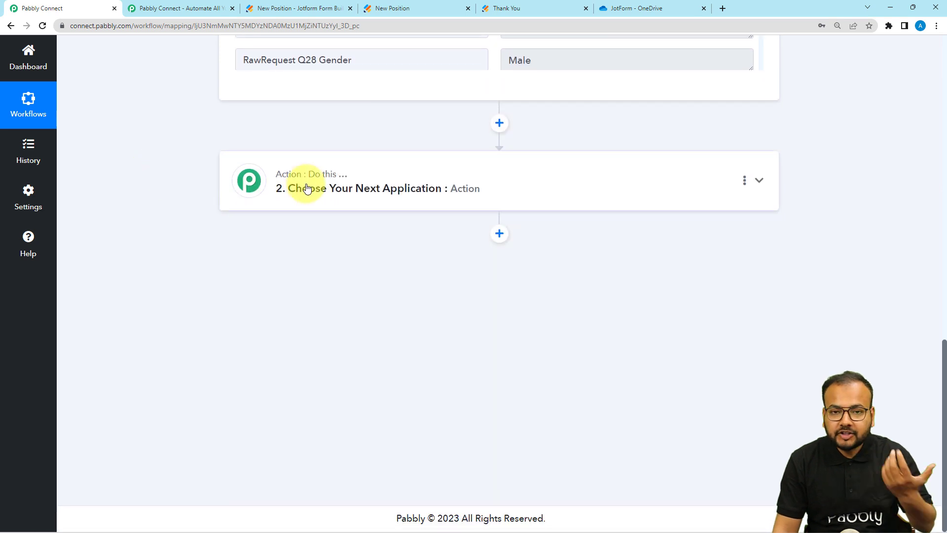
{"action": "left_click", "coordinate": [347, 200]}
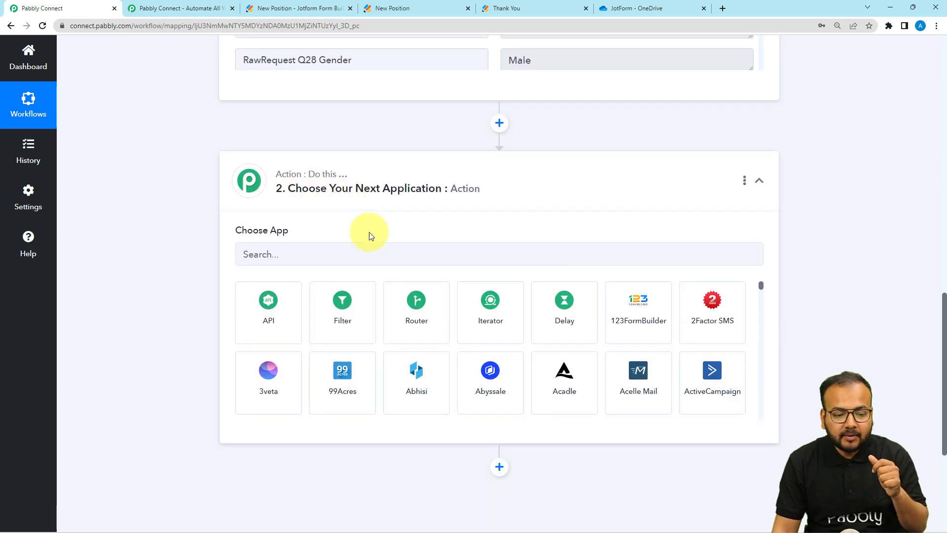
{"action": "left_click", "coordinate": [501, 301]}
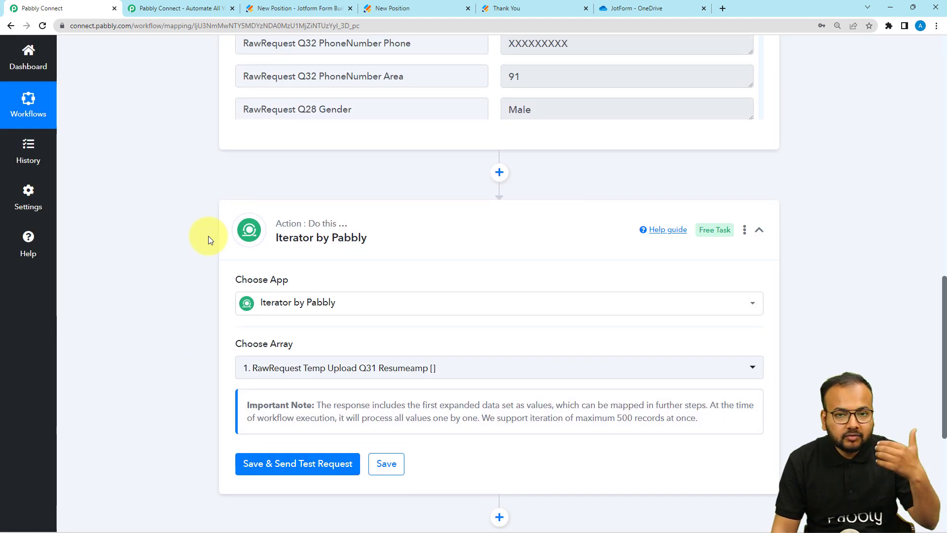
{"action": "scroll", "coordinate": [216, 244], "scroll_direction": "up", "scroll_amount": 3}
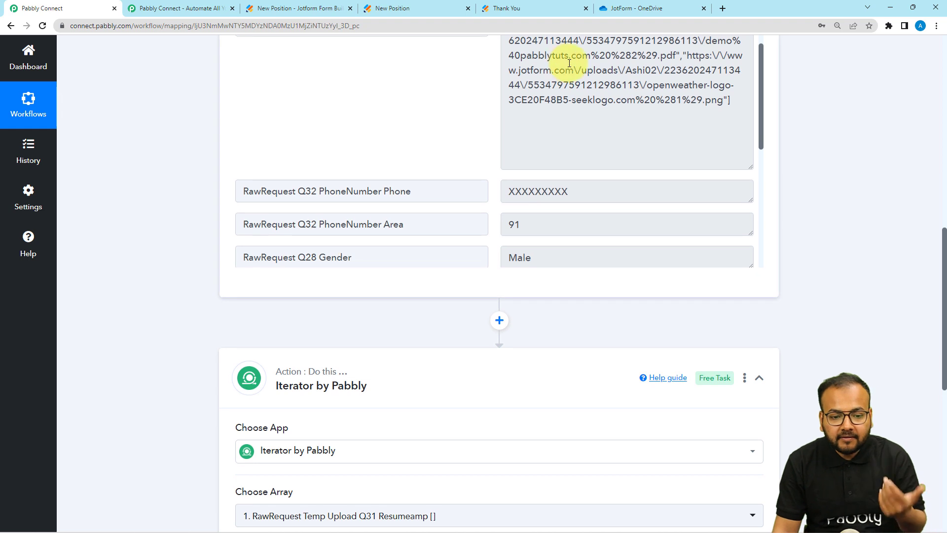
Step: Set the iterator's array to RawRequest Resumeamp [] from the JotForm new response
{"action": "scroll", "coordinate": [569, 65], "scroll_direction": "up", "scroll_amount": 2}
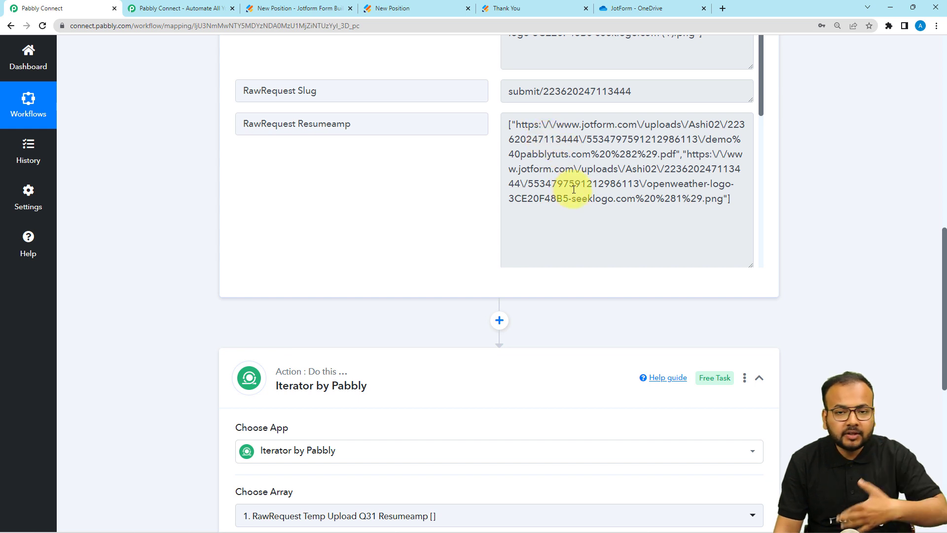
{"action": "scroll", "coordinate": [275, 243], "scroll_direction": "down", "scroll_amount": 2}
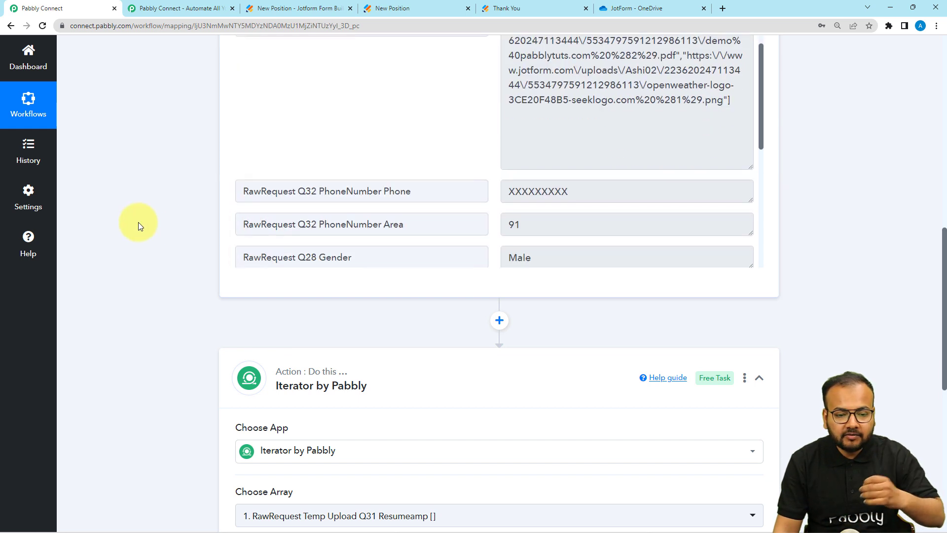
{"action": "scroll", "coordinate": [143, 220], "scroll_direction": "down", "scroll_amount": 6}
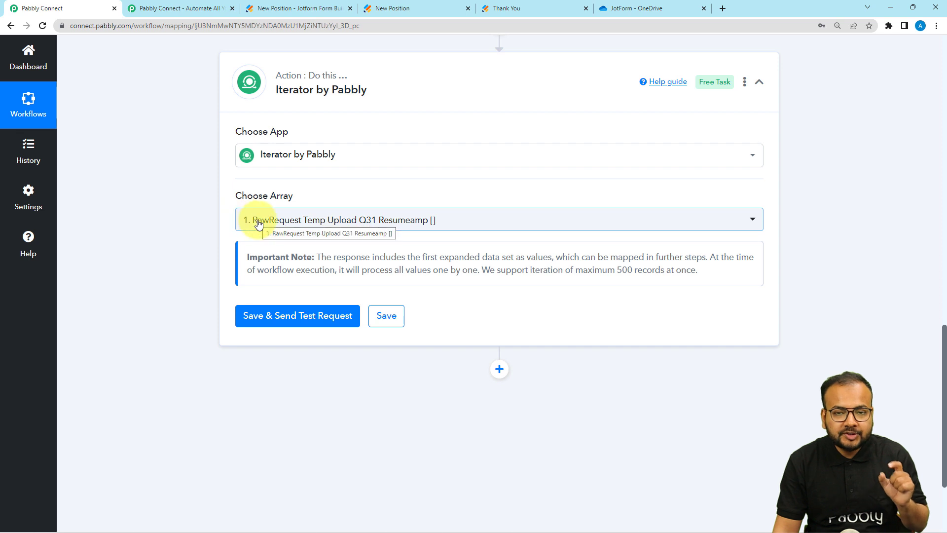
{"action": "scroll", "coordinate": [178, 212], "scroll_direction": "up", "scroll_amount": 2}
{"action": "scroll", "coordinate": [177, 211], "scroll_direction": "up", "scroll_amount": 5}
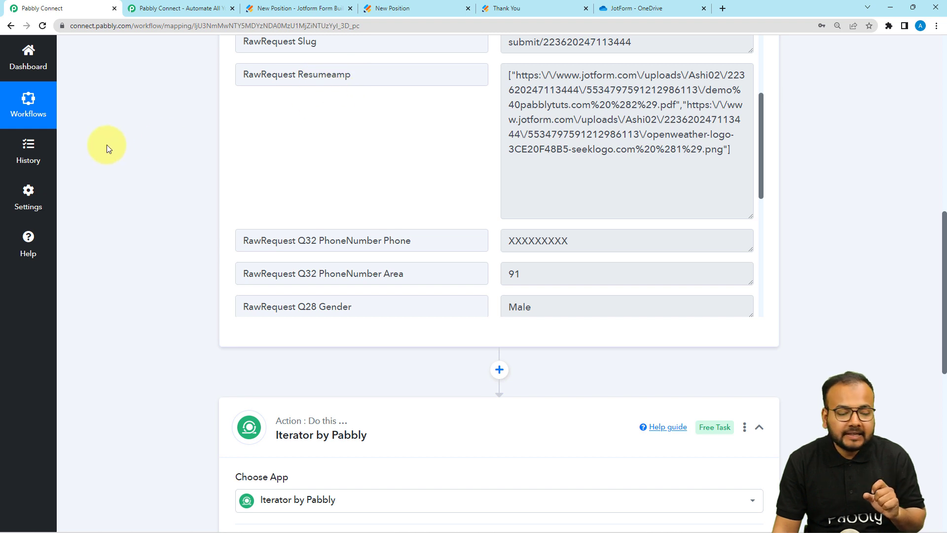
{"action": "scroll", "coordinate": [107, 144], "scroll_direction": "down", "scroll_amount": 7}
{"action": "left_click", "coordinate": [262, 220]}
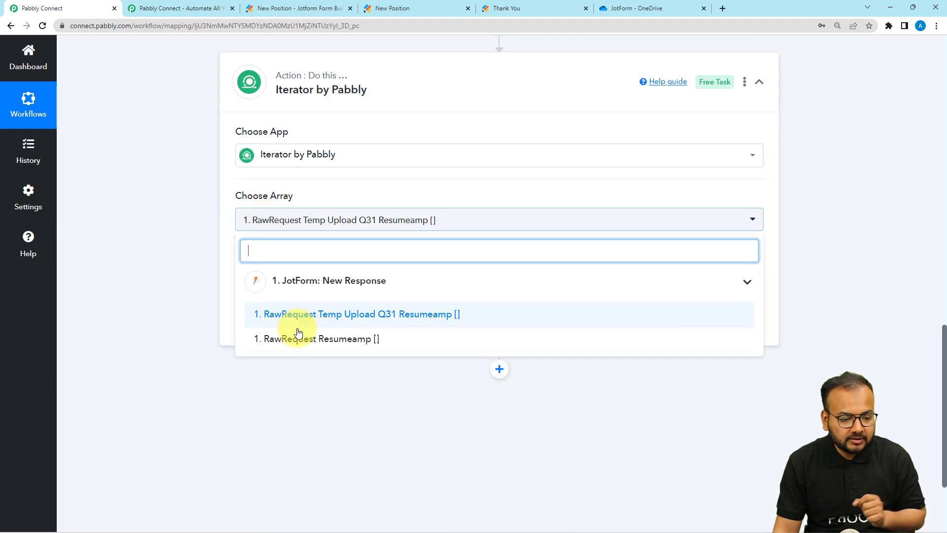
{"action": "left_click", "coordinate": [298, 333]}
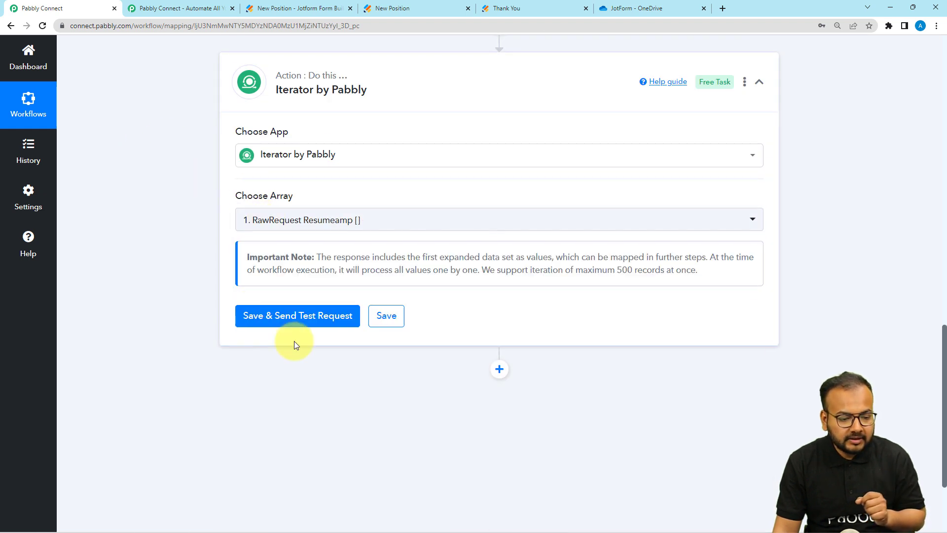
{"action": "left_click", "coordinate": [296, 221]}
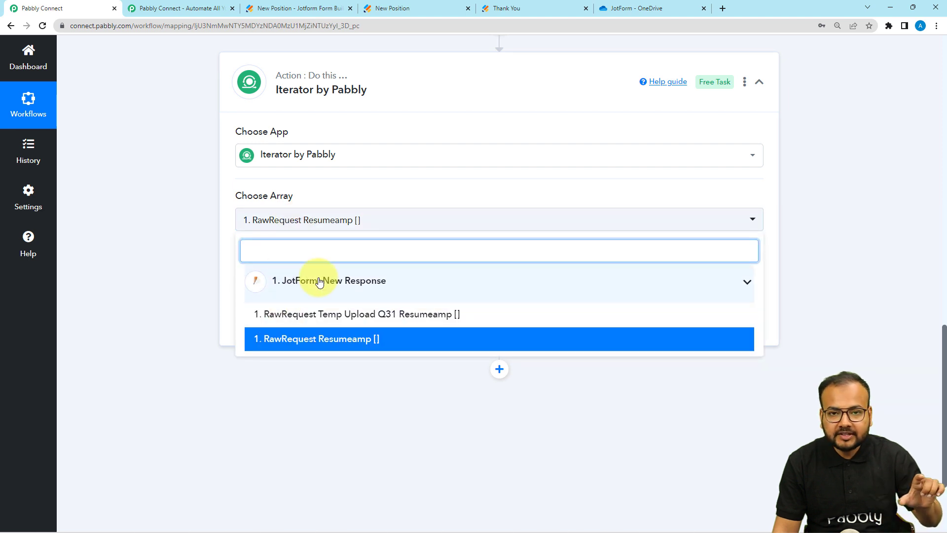
{"action": "left_click", "coordinate": [291, 344]}
Step: Save the iterator step with a test request and enlarge the received Response value to show the full file URL
{"action": "scroll", "coordinate": [193, 241], "scroll_direction": "down", "scroll_amount": 2}
{"action": "left_click", "coordinate": [274, 221]}
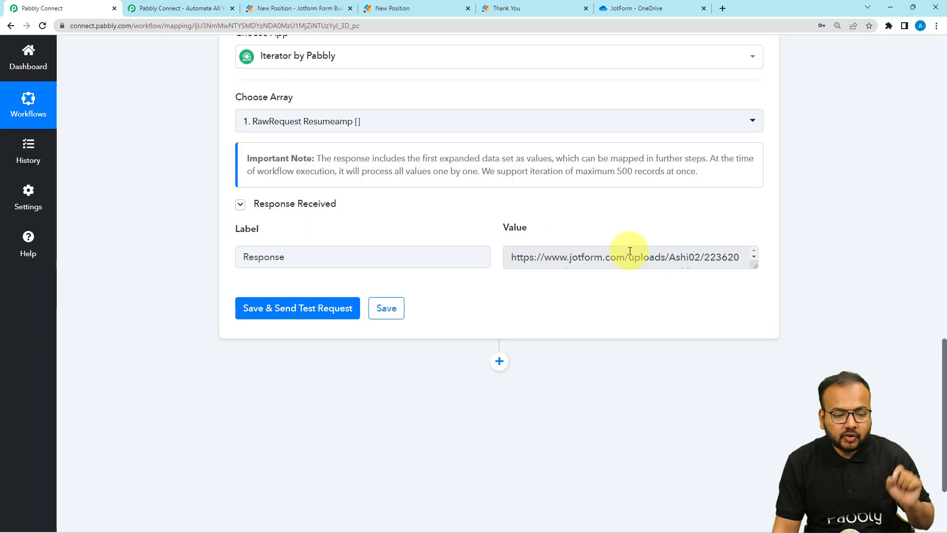
{"action": "left_click_drag", "start_coordinate": [755, 267], "coordinate": [756, 362]}
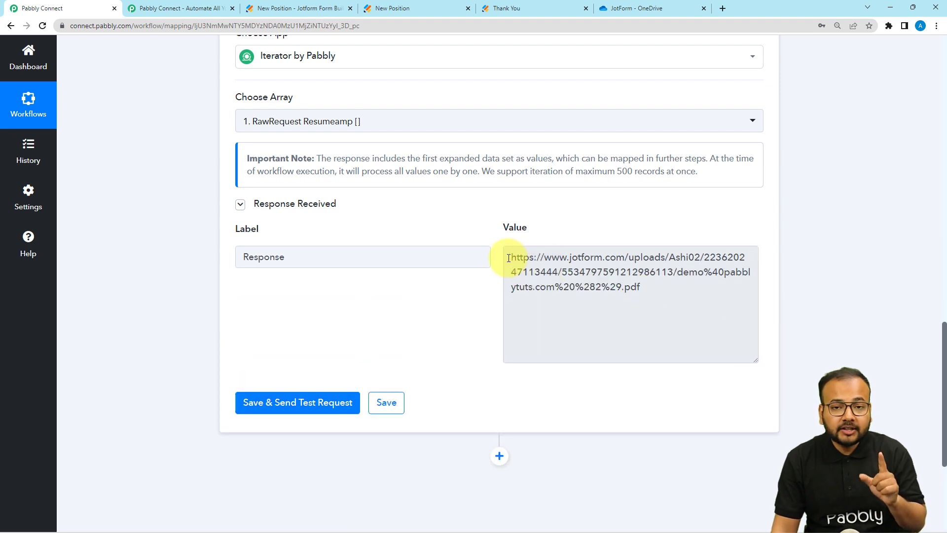
Step: Compare the iterator's response with the file URLs in the Jotform RawRequest Resumeamp value
{"action": "scroll", "coordinate": [587, 200], "scroll_direction": "up", "scroll_amount": 10}
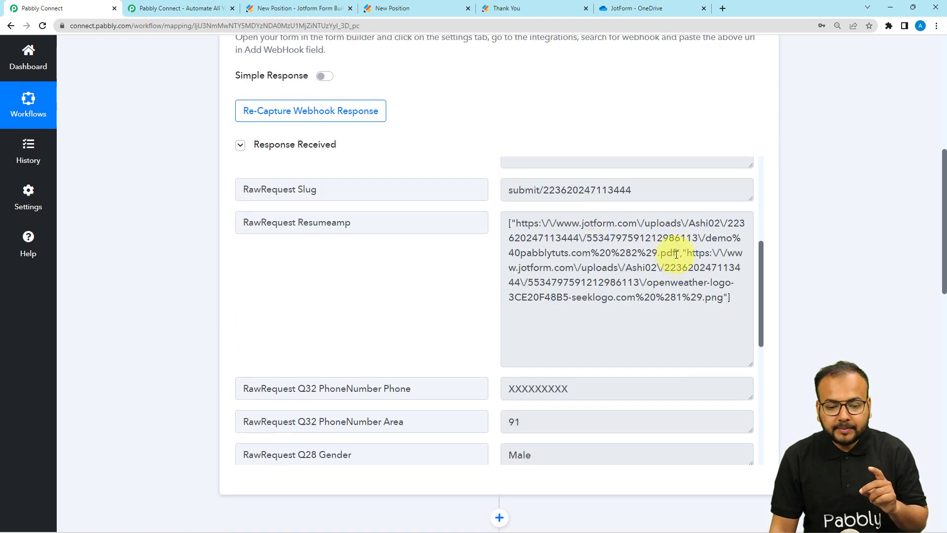
{"action": "left_click_drag", "start_coordinate": [676, 254], "coordinate": [655, 258]}
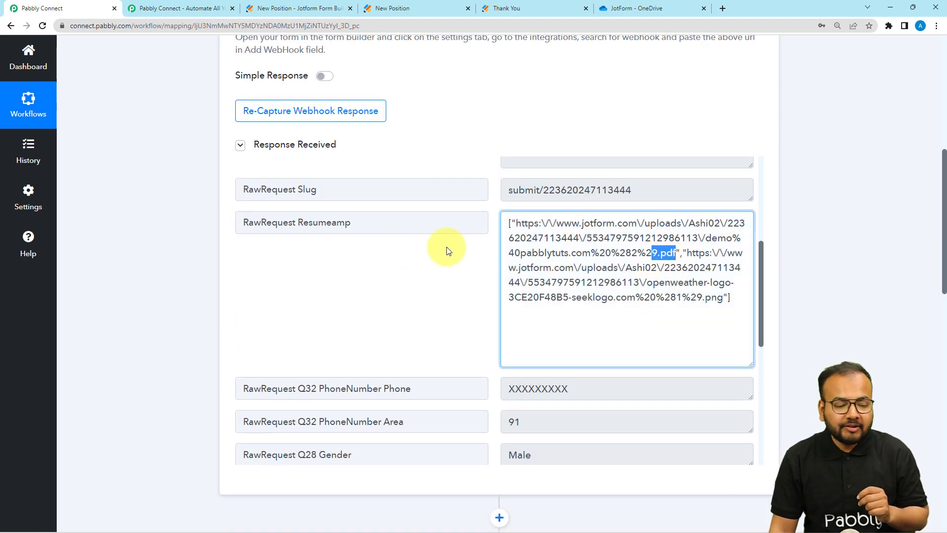
{"action": "left_click", "coordinate": [201, 259]}
{"action": "scroll", "coordinate": [201, 259], "scroll_direction": "down", "scroll_amount": 3}
{"action": "scroll", "coordinate": [200, 258], "scroll_direction": "down", "scroll_amount": 9}
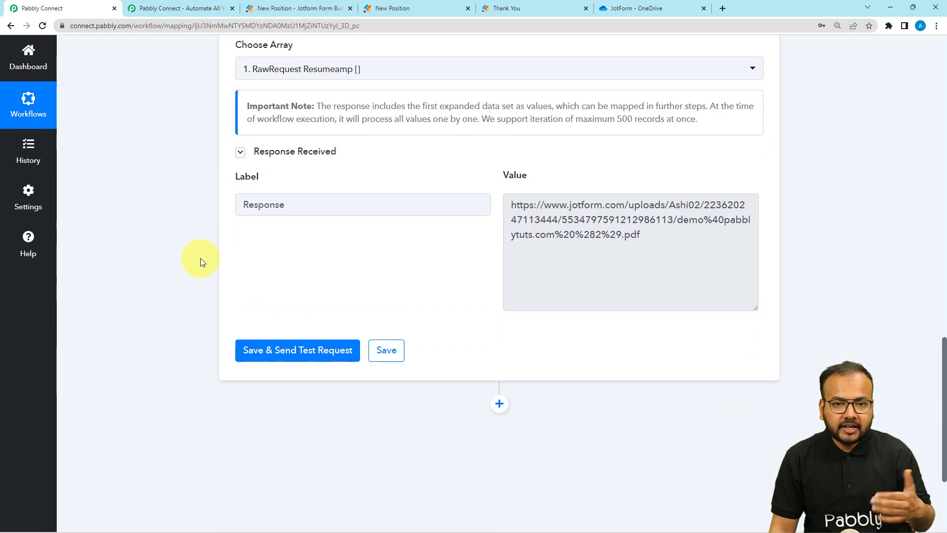
{"action": "scroll", "coordinate": [200, 258], "scroll_direction": "down", "scroll_amount": 2}
{"action": "scroll", "coordinate": [201, 259], "scroll_direction": "up", "scroll_amount": 2}
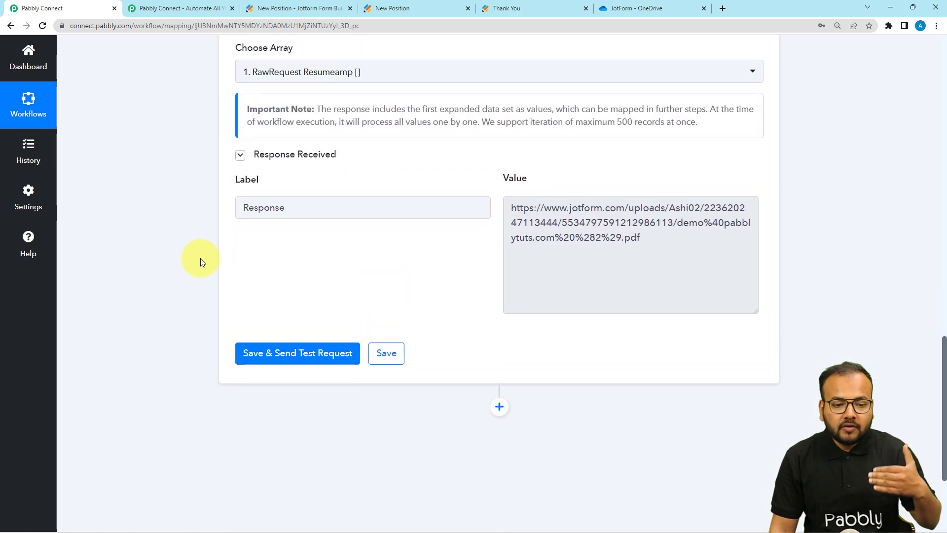
{"action": "scroll", "coordinate": [201, 259], "scroll_direction": "up", "scroll_amount": 7}
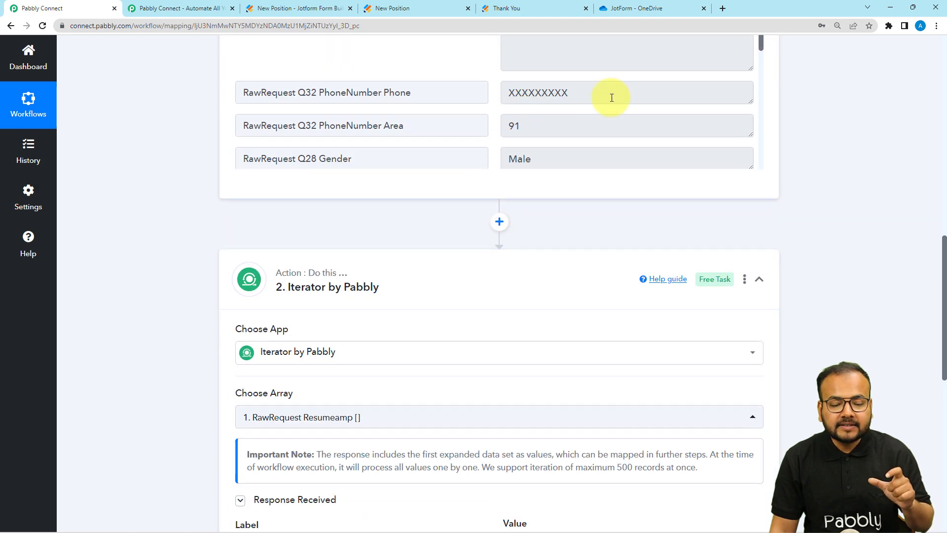
{"action": "scroll", "coordinate": [141, 159], "scroll_direction": "down", "scroll_amount": 10}
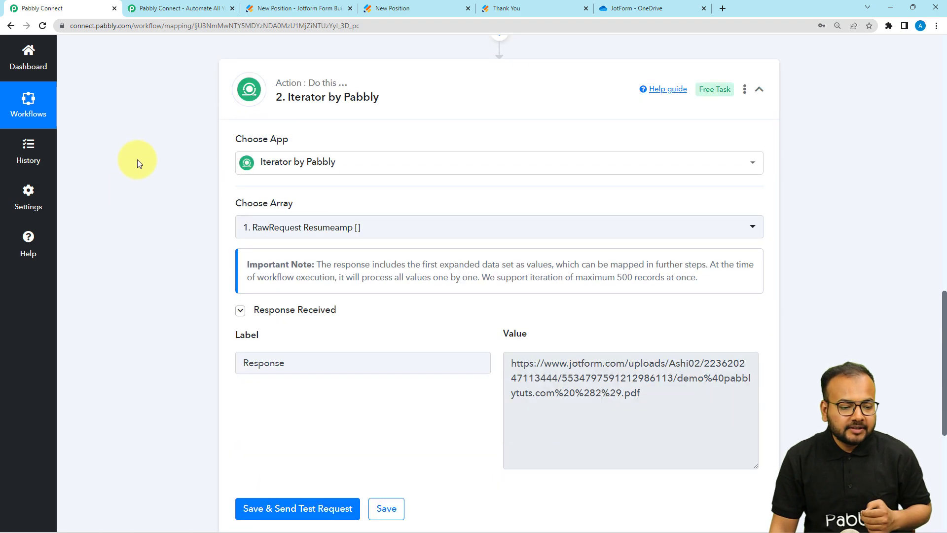
Step: Add an action step after the iterator using Microsoft OneDrive with the Upload File event
{"action": "left_click", "coordinate": [499, 233]}
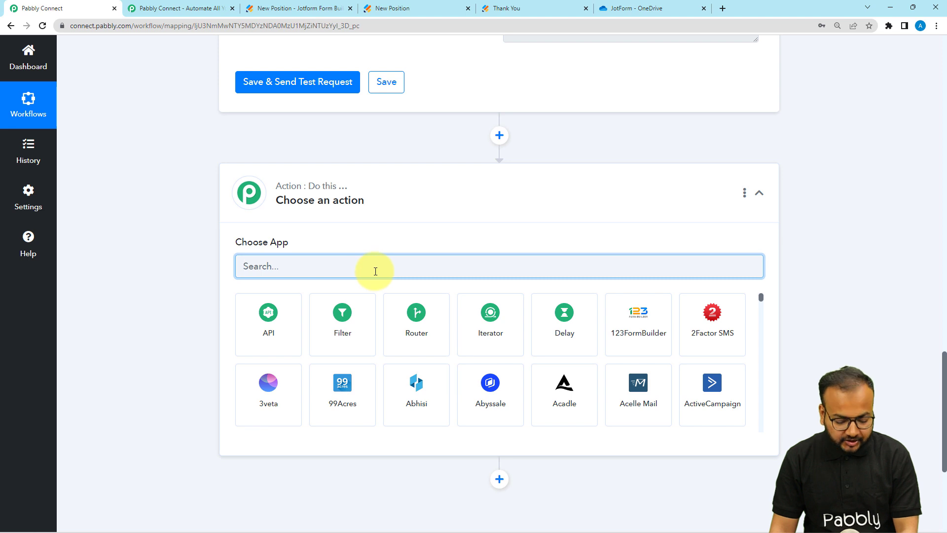
{"action": "type", "text": "o"}
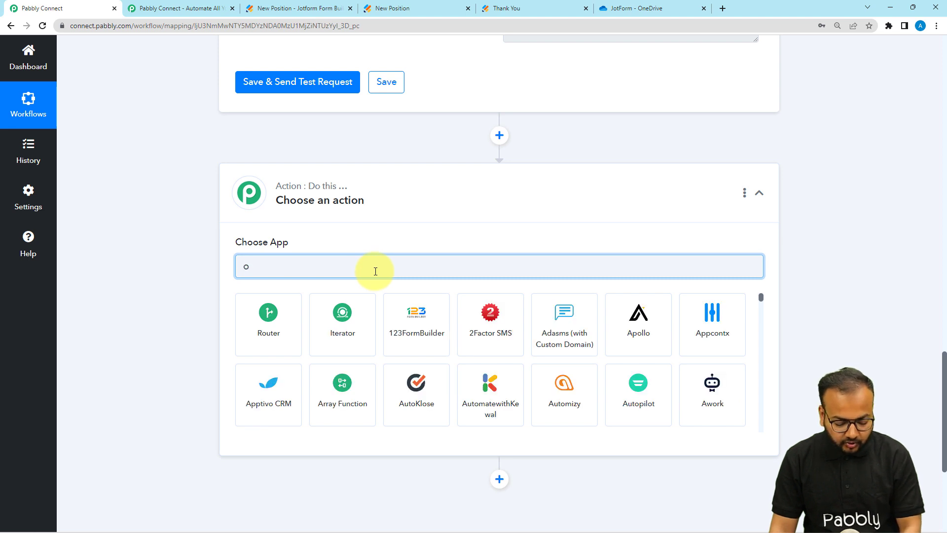
{"action": "type", "text": "ne"}
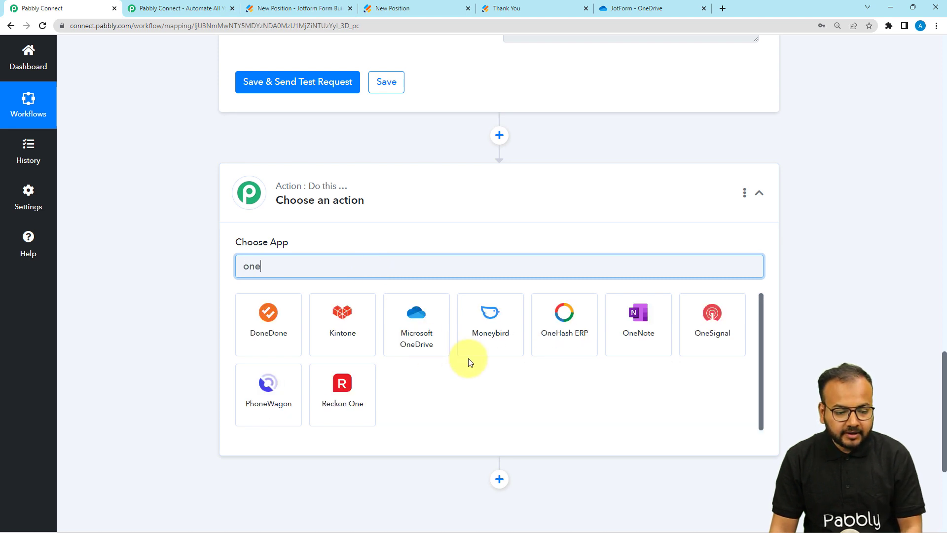
{"action": "left_click", "coordinate": [423, 343]}
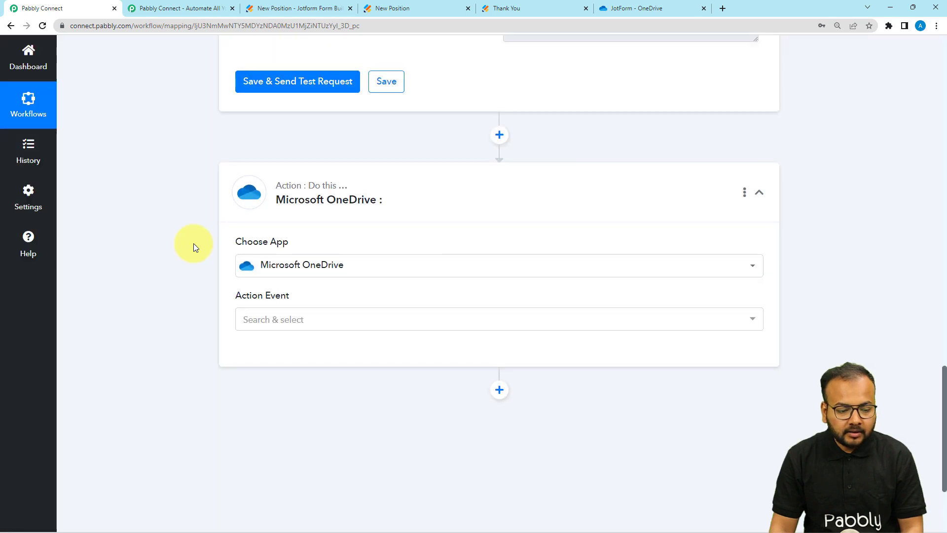
{"action": "scroll", "coordinate": [222, 212], "scroll_direction": "down", "scroll_amount": 3}
{"action": "left_click", "coordinate": [254, 173]}
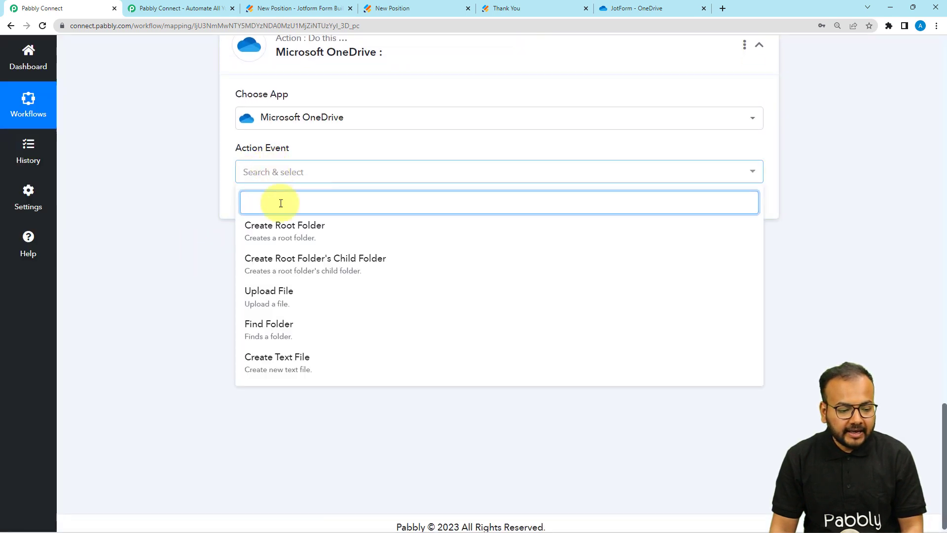
{"action": "left_click", "coordinate": [295, 292]}
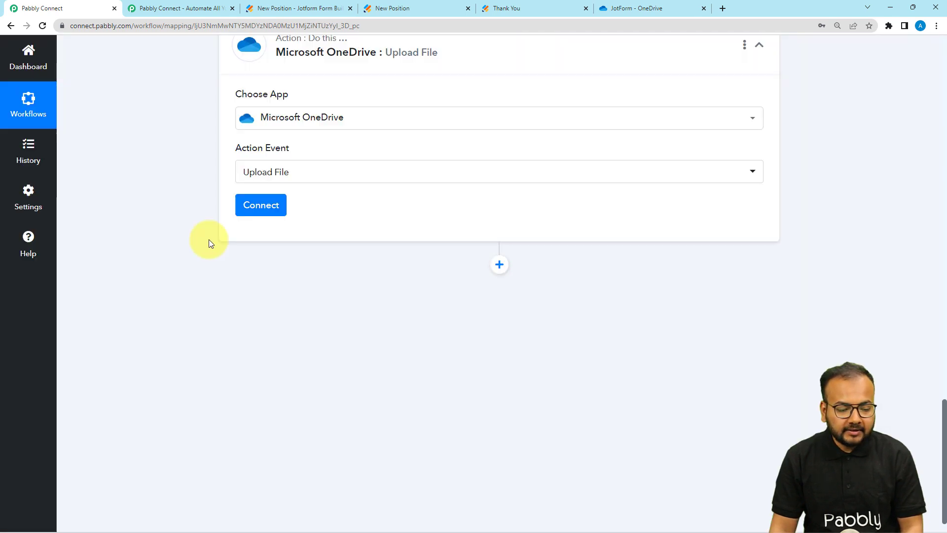
Step: Add a new Microsoft OneDrive connection and grant Pabbly Connect the requested account permissions
{"action": "left_click", "coordinate": [269, 206]}
{"action": "left_click", "coordinate": [455, 160]}
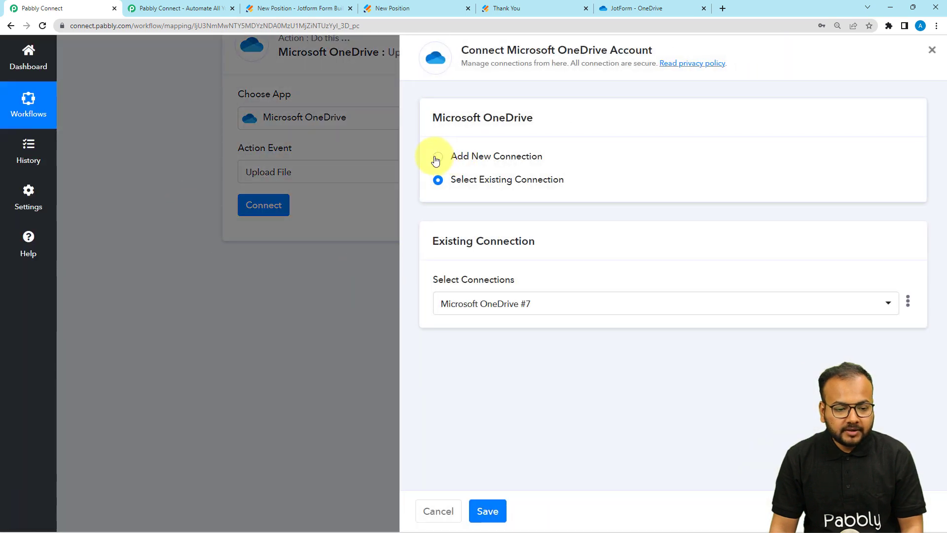
{"action": "left_click", "coordinate": [520, 290]}
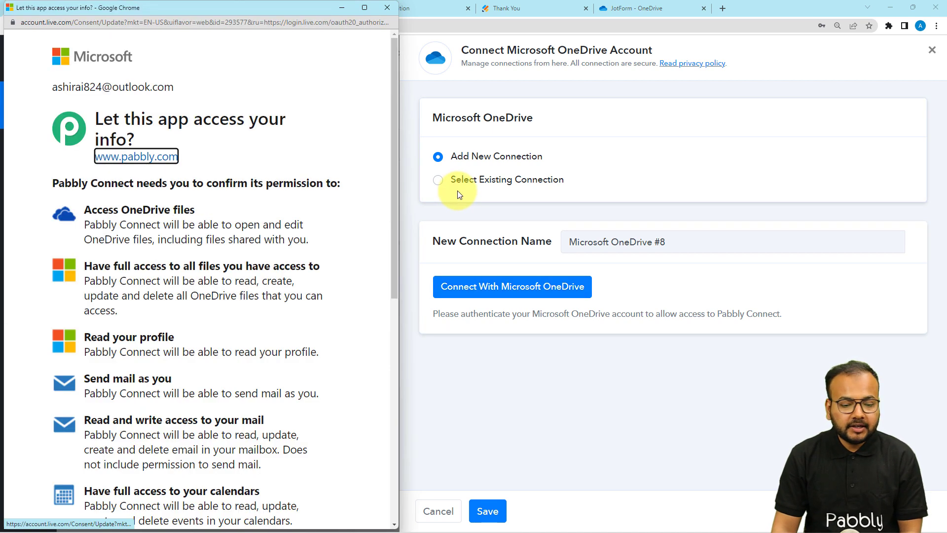
{"action": "scroll", "coordinate": [164, 126], "scroll_direction": "down", "scroll_amount": 6}
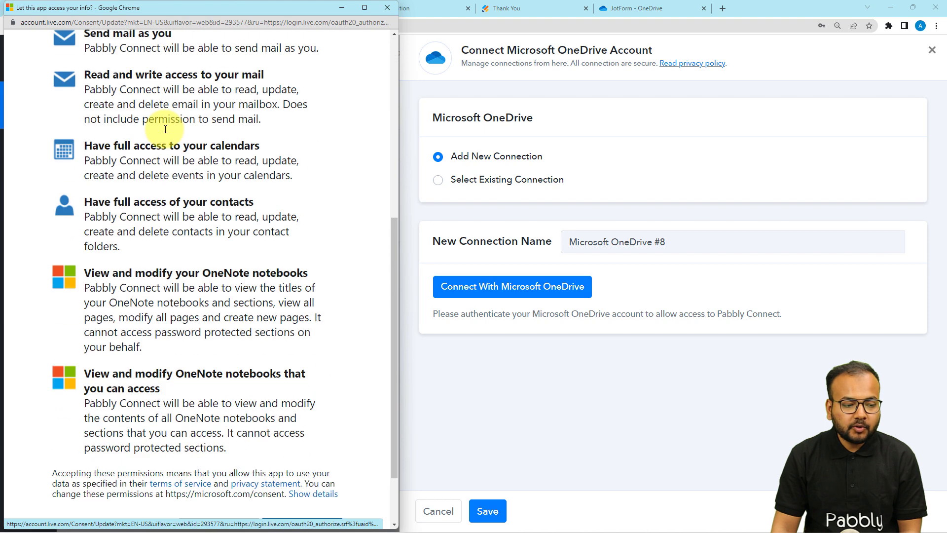
{"action": "scroll", "coordinate": [165, 129], "scroll_direction": "down", "scroll_amount": 2}
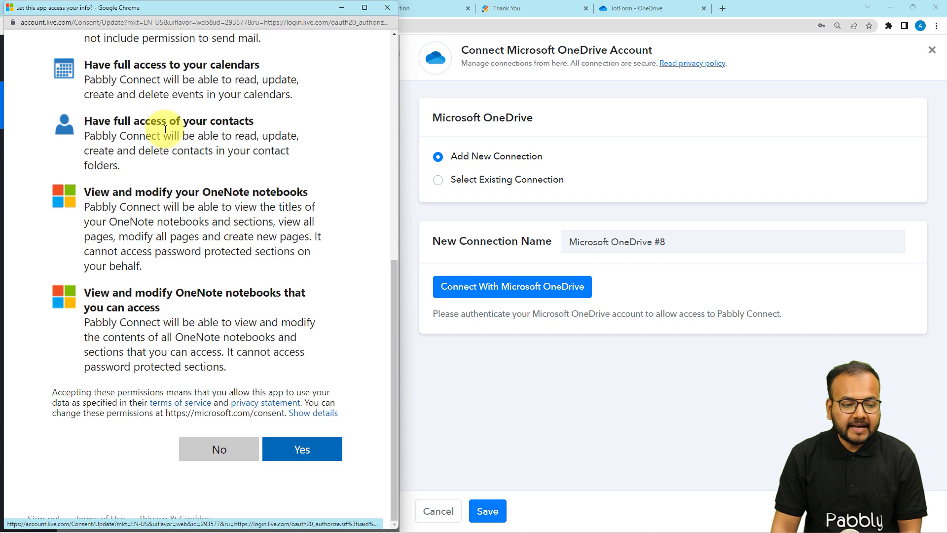
{"action": "left_click", "coordinate": [283, 449]}
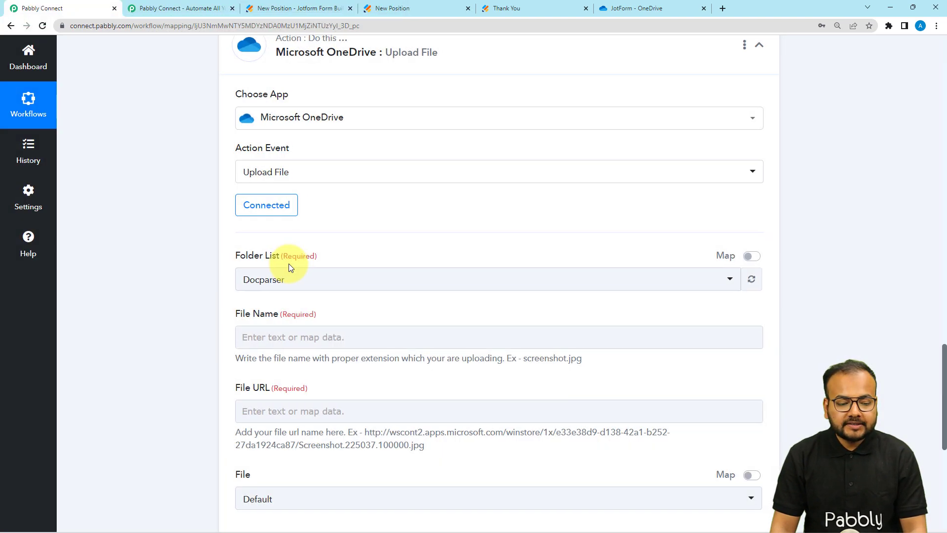
Step: Check the JotForm folder in OneDrive and set it as the upload action's destination folder in Pabbly Connect
{"action": "scroll", "coordinate": [148, 242], "scroll_direction": "down", "scroll_amount": 3}
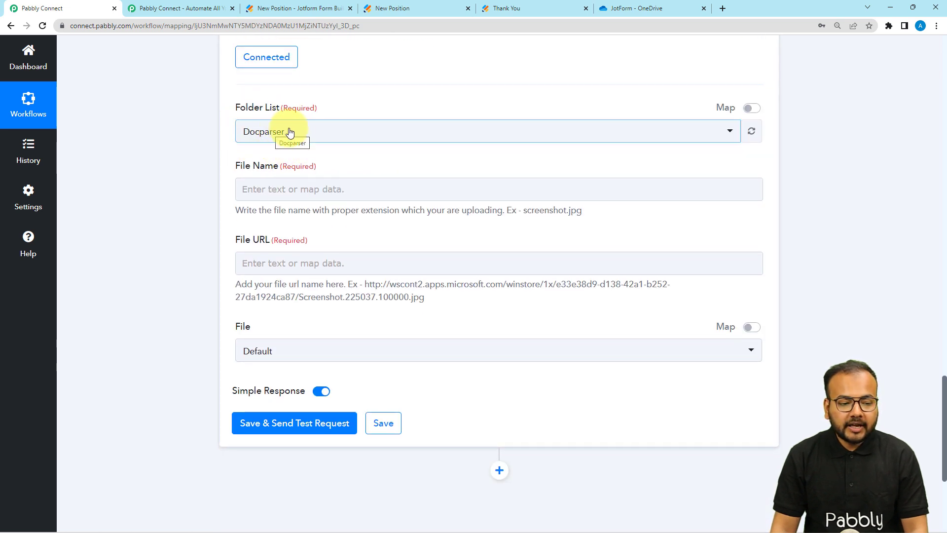
{"action": "left_click", "coordinate": [650, 10]}
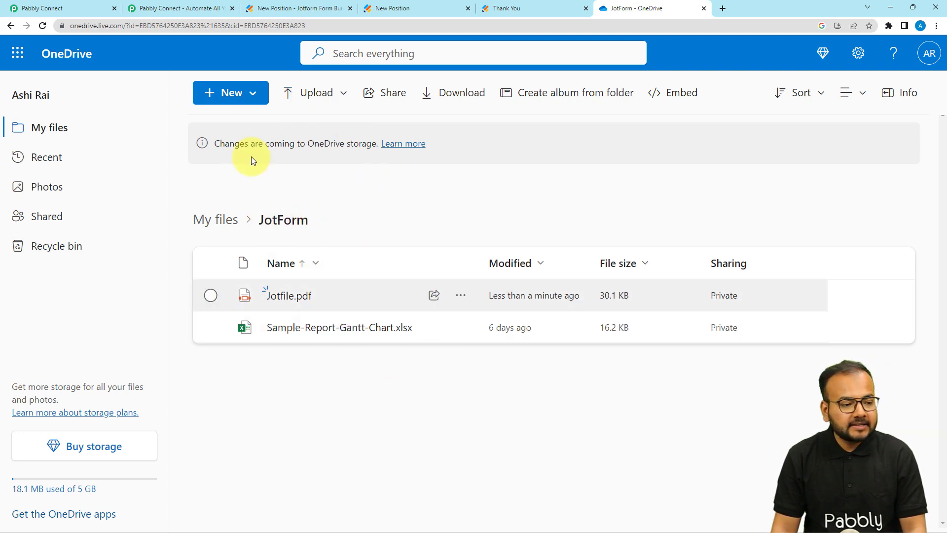
{"action": "left_click", "coordinate": [83, 7]}
{"action": "left_click", "coordinate": [381, 131]}
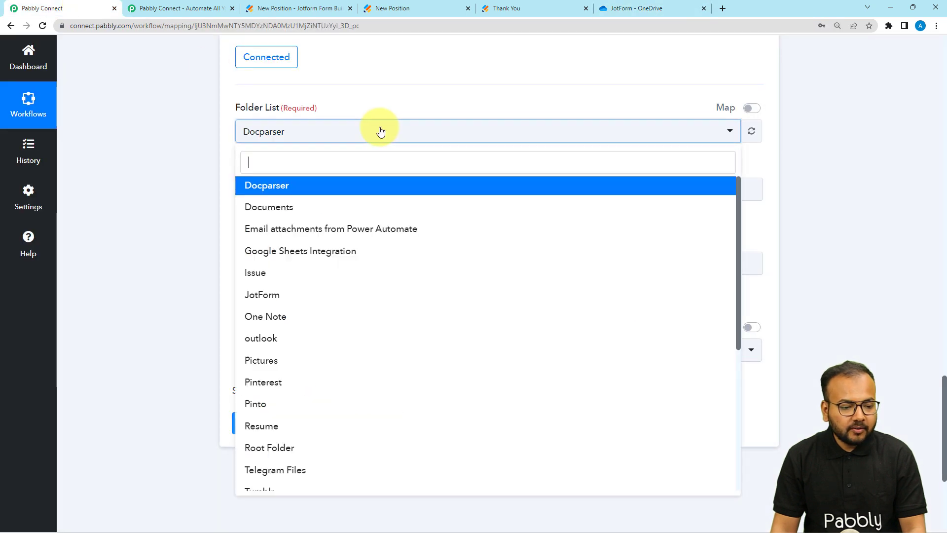
{"action": "left_click", "coordinate": [298, 295]}
Step: Examine the file name and extension within the iterator's response URL against the upload action's File Name and File URL fields
{"action": "left_click", "coordinate": [281, 185]}
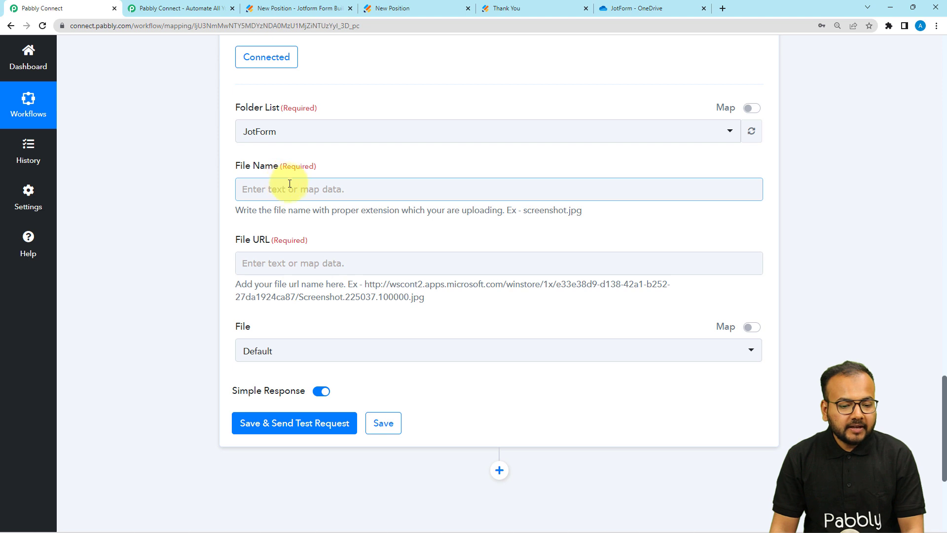
{"action": "left_click", "coordinate": [307, 271]}
{"action": "scroll", "coordinate": [395, 276], "scroll_direction": "up", "scroll_amount": 9}
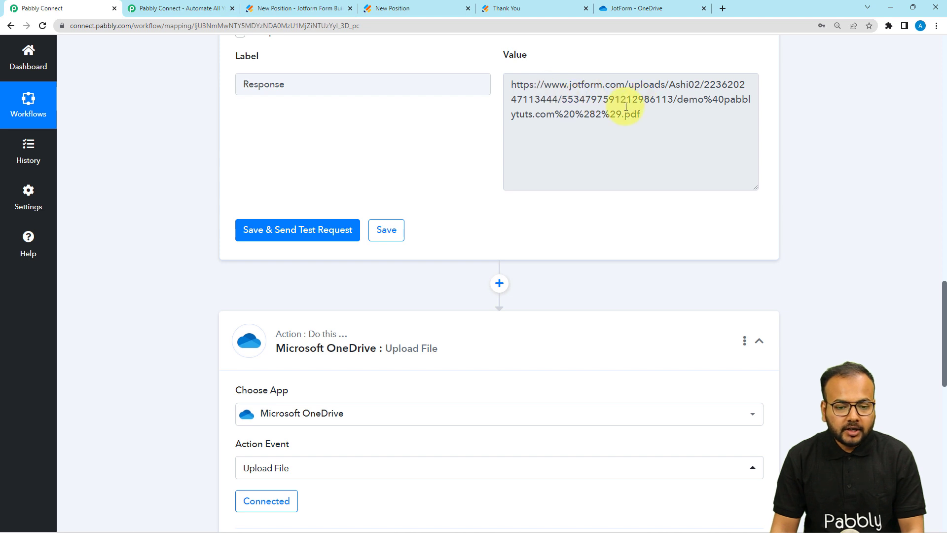
{"action": "scroll", "coordinate": [323, 148], "scroll_direction": "down", "scroll_amount": 6}
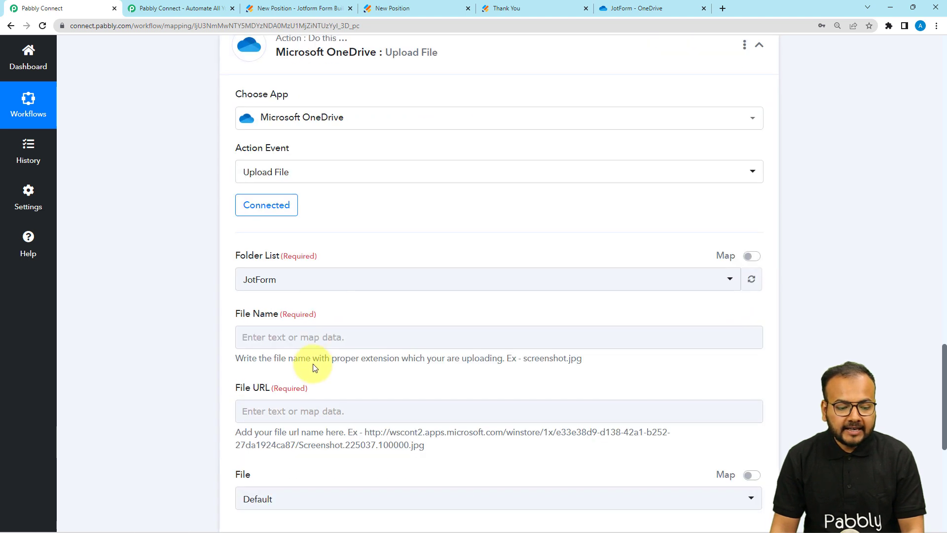
{"action": "left_click", "coordinate": [410, 345]}
{"action": "scroll", "coordinate": [409, 343], "scroll_direction": "up", "scroll_amount": 8}
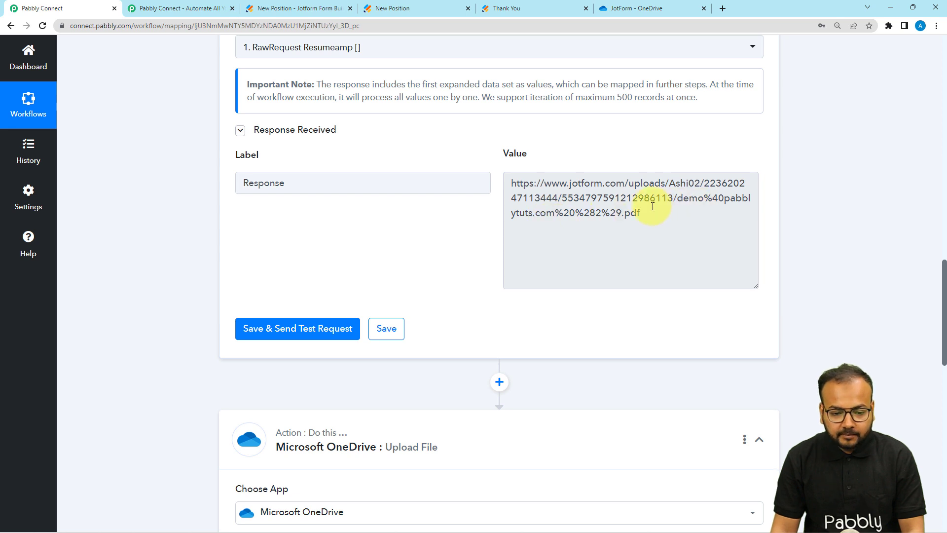
{"action": "left_click_drag", "start_coordinate": [683, 199], "coordinate": [610, 223]}
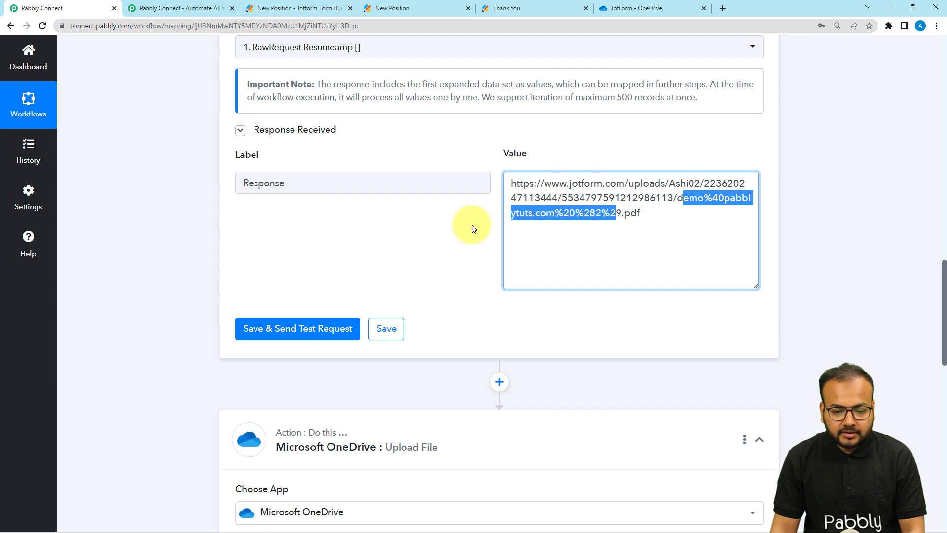
{"action": "scroll", "coordinate": [172, 241], "scroll_direction": "down", "scroll_amount": 3}
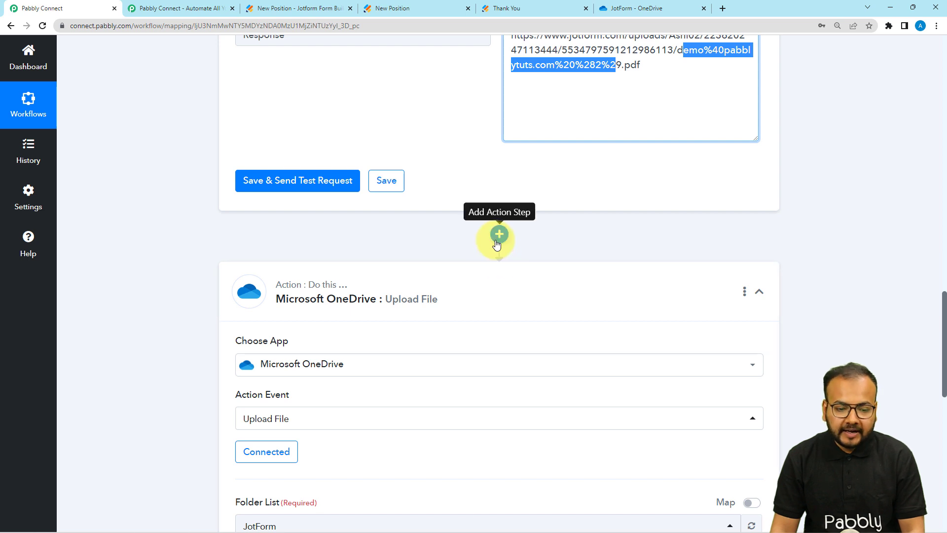
Step: Insert a Text Formatter by Pabbly action between the iterator and the Microsoft OneDrive upload step
{"action": "scroll", "coordinate": [413, 242], "scroll_direction": "down", "scroll_amount": 3}
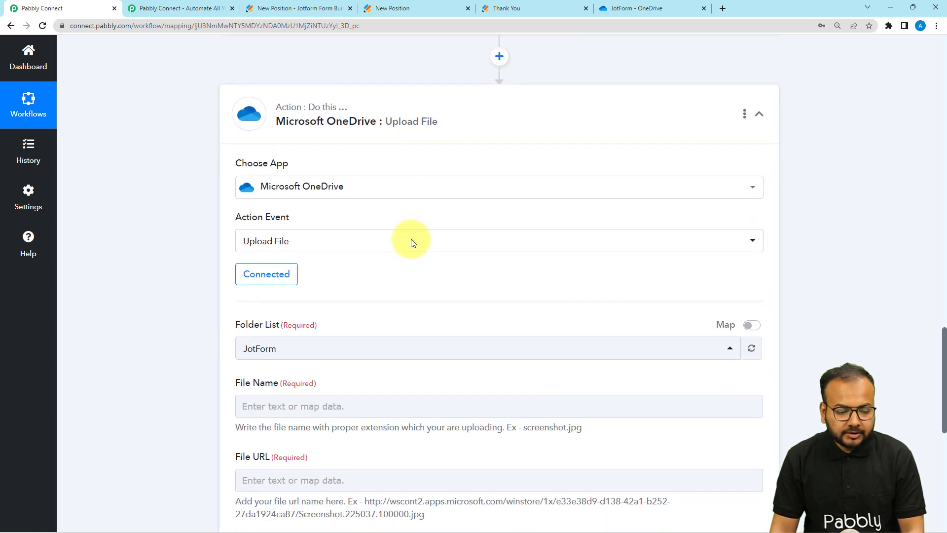
{"action": "scroll", "coordinate": [410, 239], "scroll_direction": "down", "scroll_amount": 5}
{"action": "left_click", "coordinate": [362, 197]}
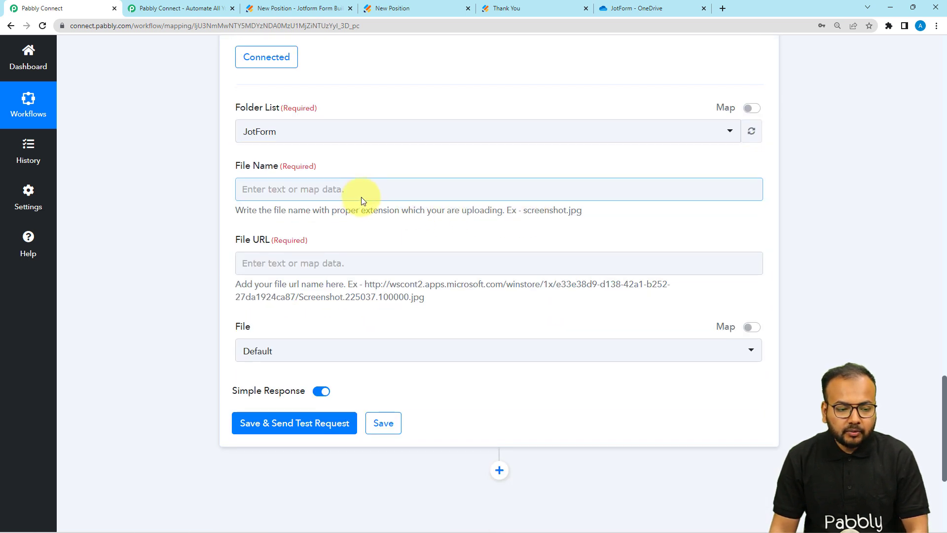
{"action": "left_click", "coordinate": [595, 216]}
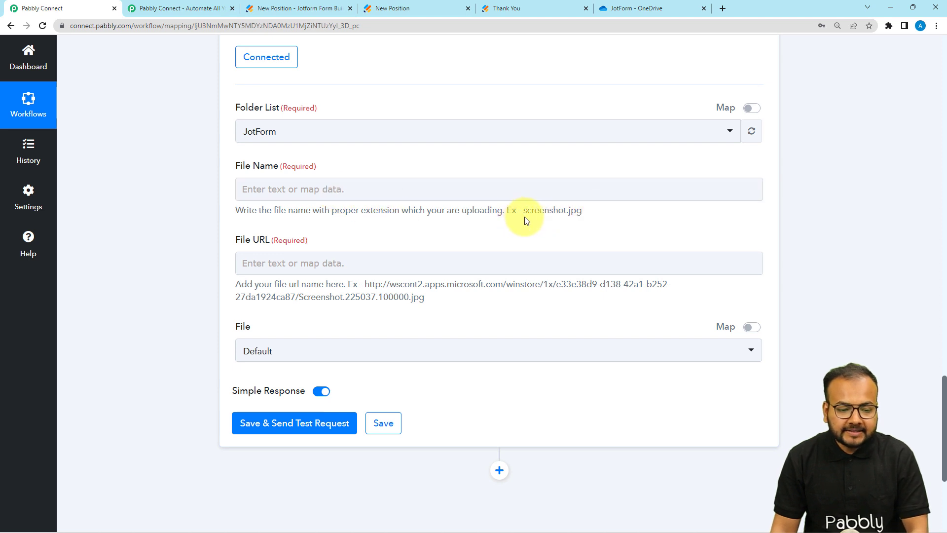
{"action": "scroll", "coordinate": [568, 197], "scroll_direction": "up", "scroll_amount": 4}
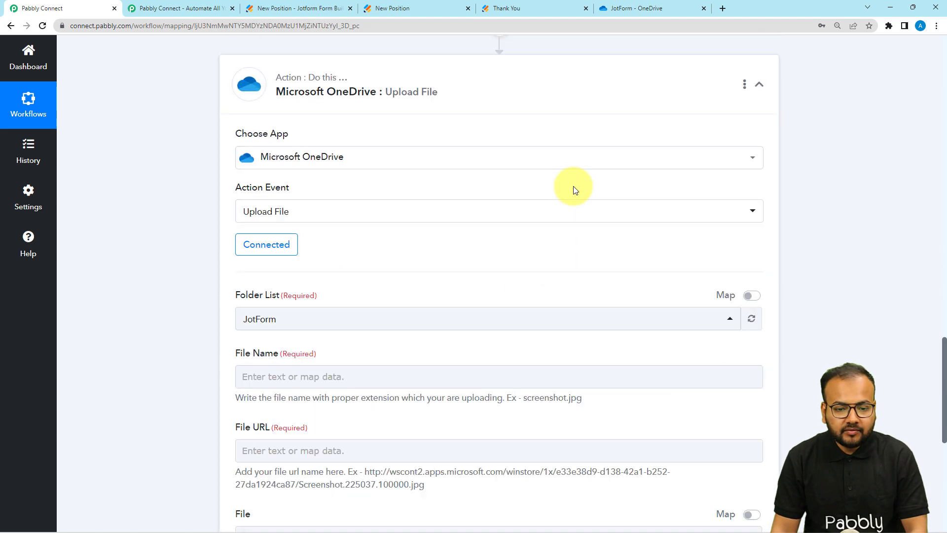
{"action": "scroll", "coordinate": [573, 187], "scroll_direction": "up", "scroll_amount": 6}
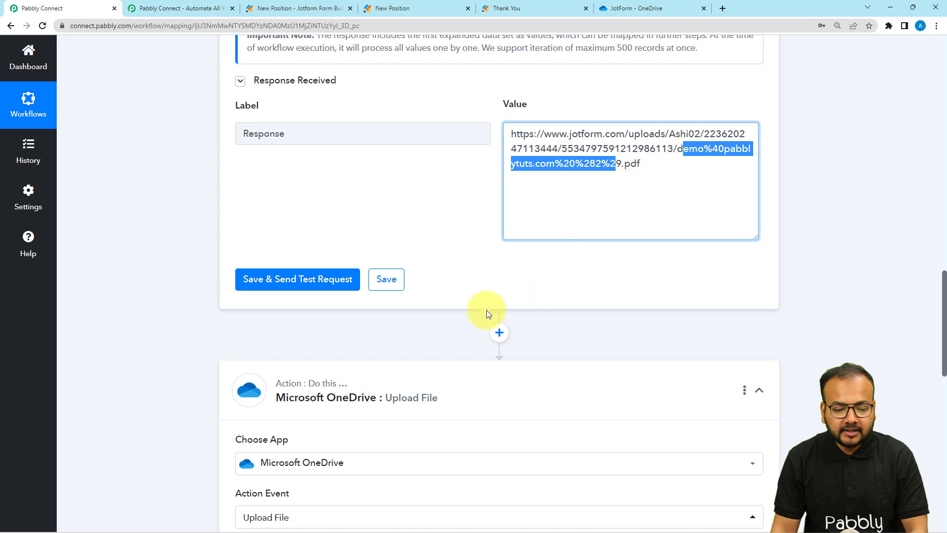
{"action": "left_click", "coordinate": [500, 332]}
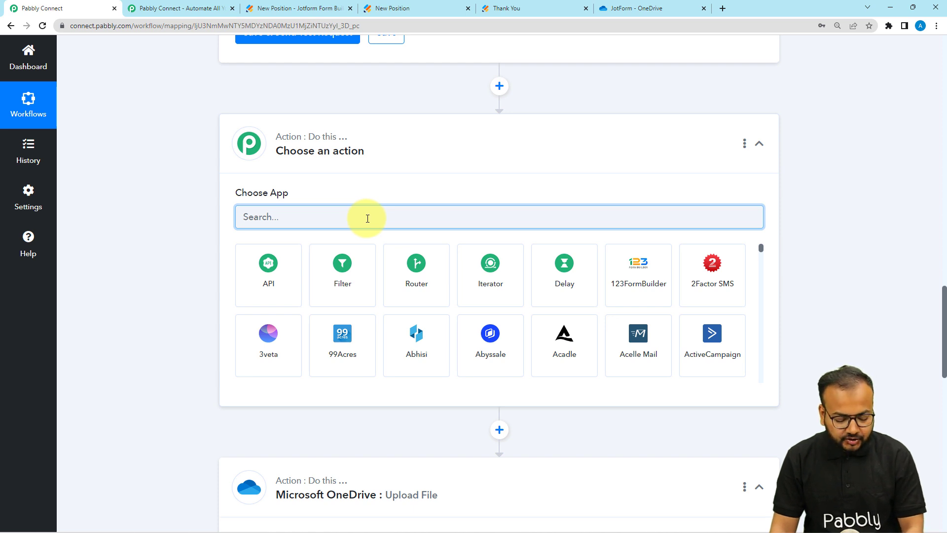
{"action": "type", "text": "text"}
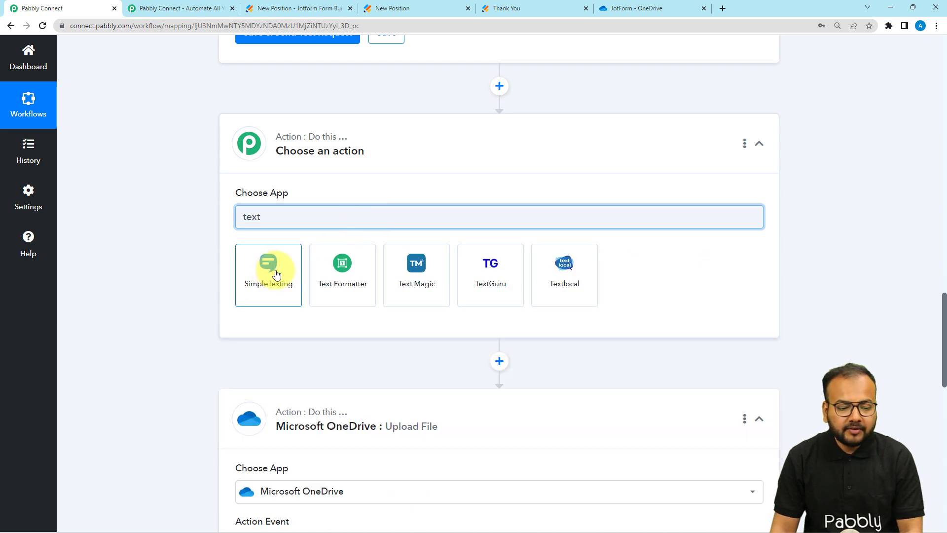
{"action": "left_click", "coordinate": [340, 269]}
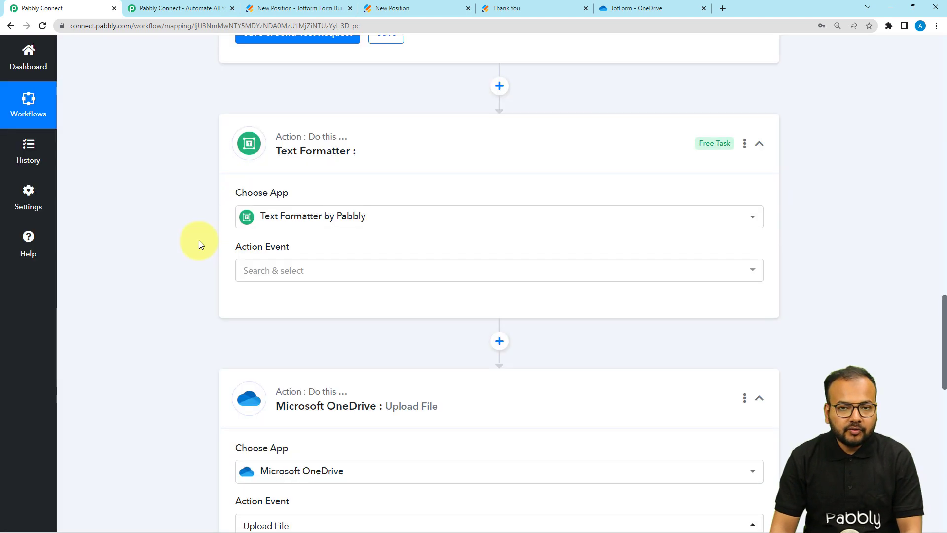
Step: Set the Text Formatter's action event to Split Text and connect it
{"action": "scroll", "coordinate": [199, 242], "scroll_direction": "up", "scroll_amount": 6}
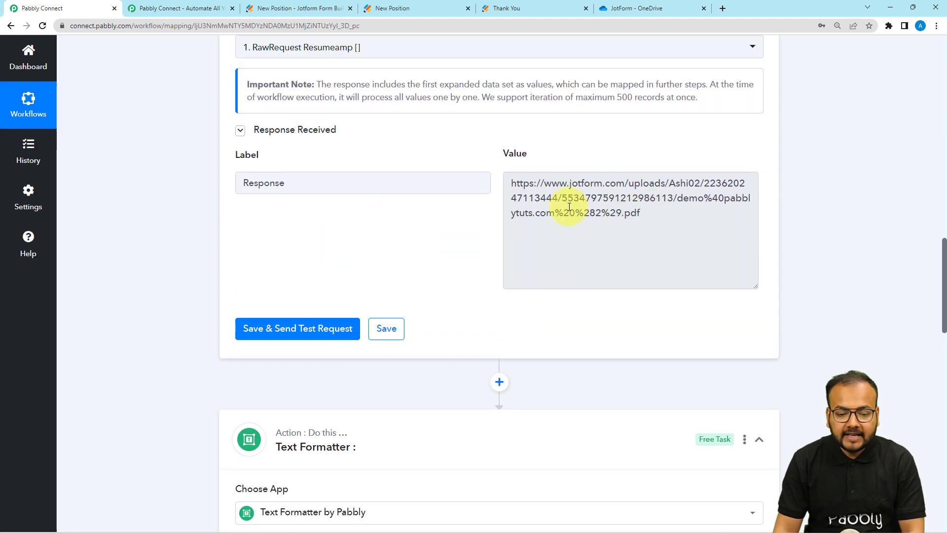
{"action": "scroll", "coordinate": [85, 235], "scroll_direction": "down", "scroll_amount": 8}
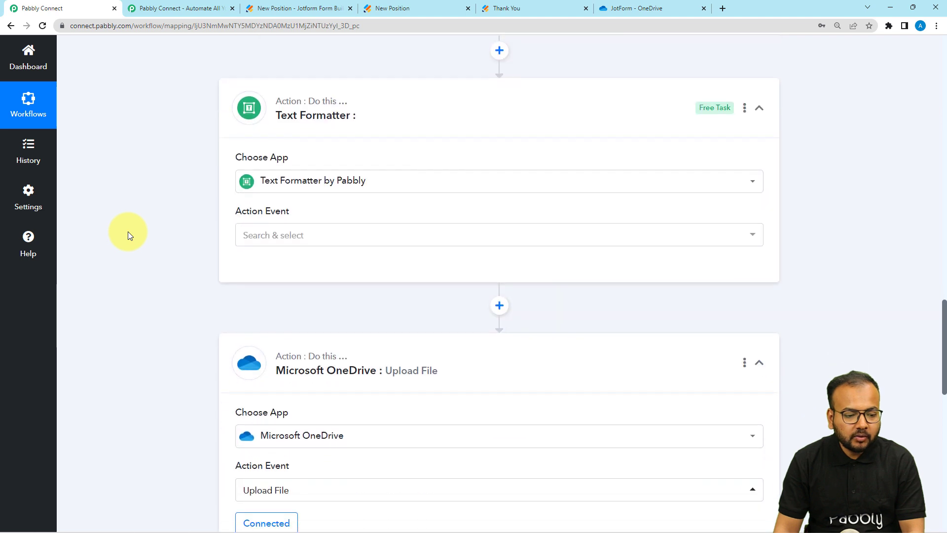
{"action": "left_click", "coordinate": [312, 177]}
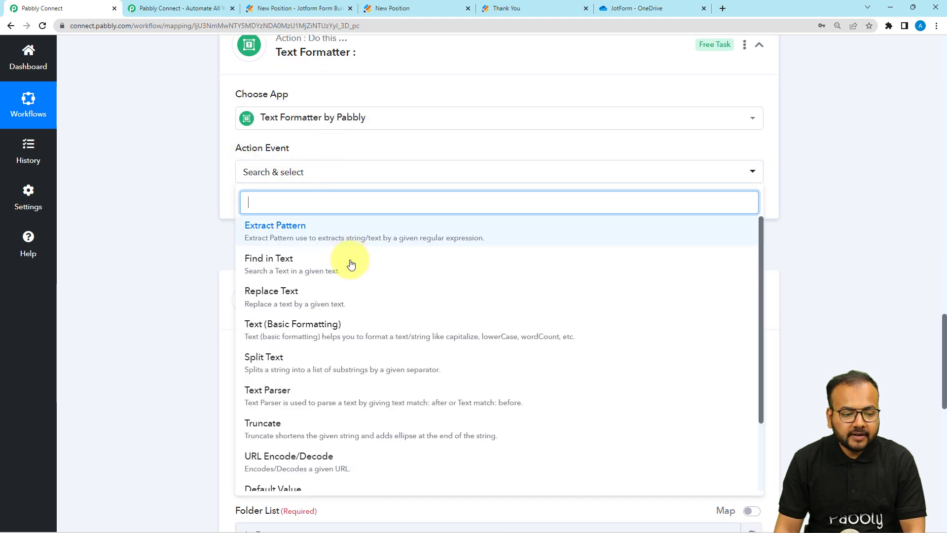
{"action": "left_click", "coordinate": [263, 362]}
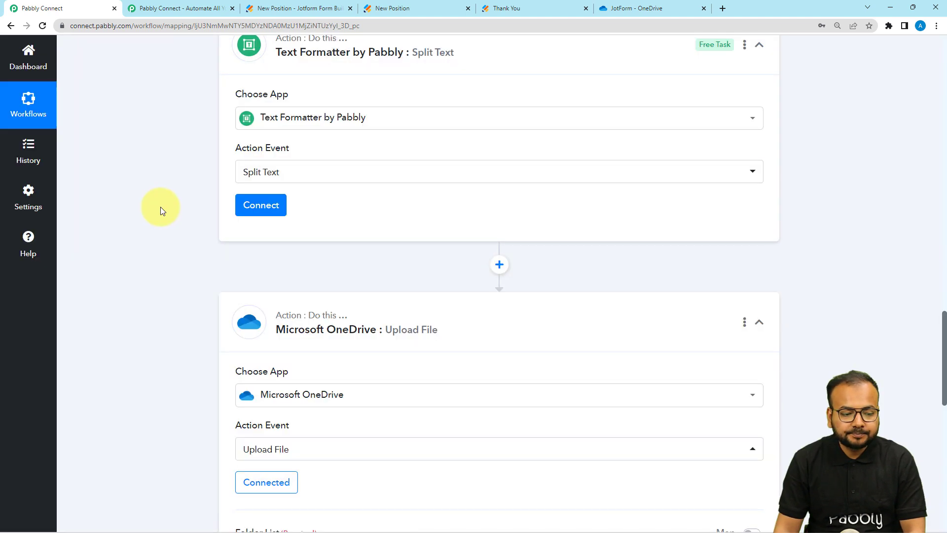
{"action": "left_click", "coordinate": [252, 206]}
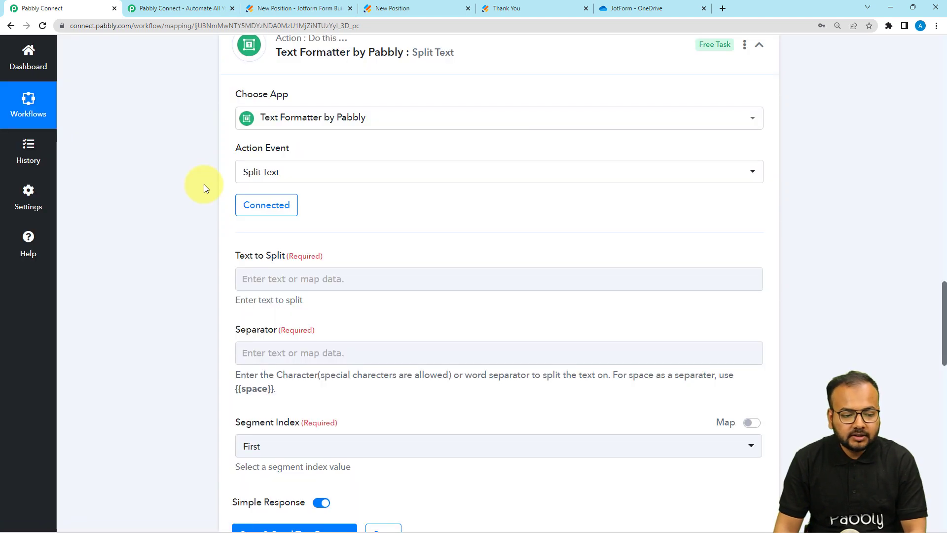
Step: Map the Response value from Iterator by Pabbly as the text to split
{"action": "scroll", "coordinate": [204, 185], "scroll_direction": "down", "scroll_amount": 3}
{"action": "left_click", "coordinate": [257, 131]}
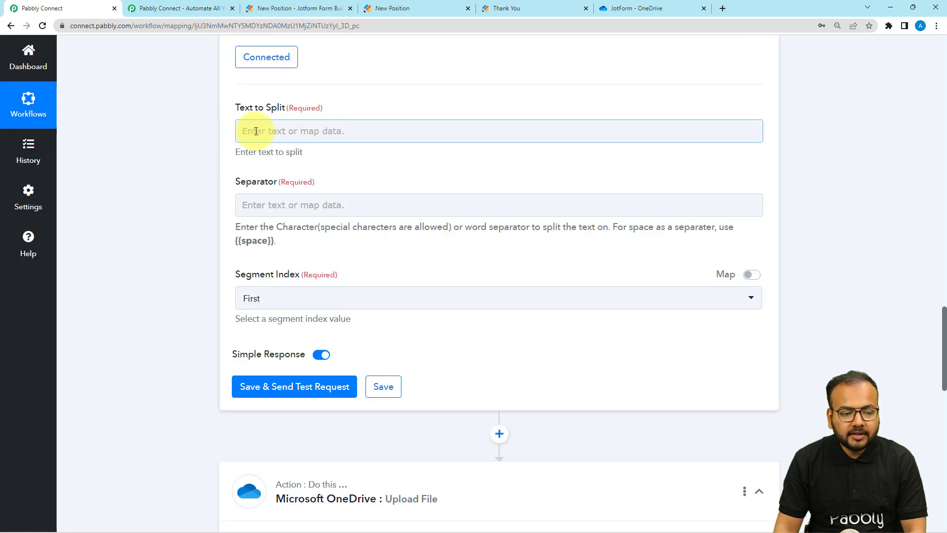
{"action": "scroll", "coordinate": [277, 148], "scroll_direction": "up", "scroll_amount": 11}
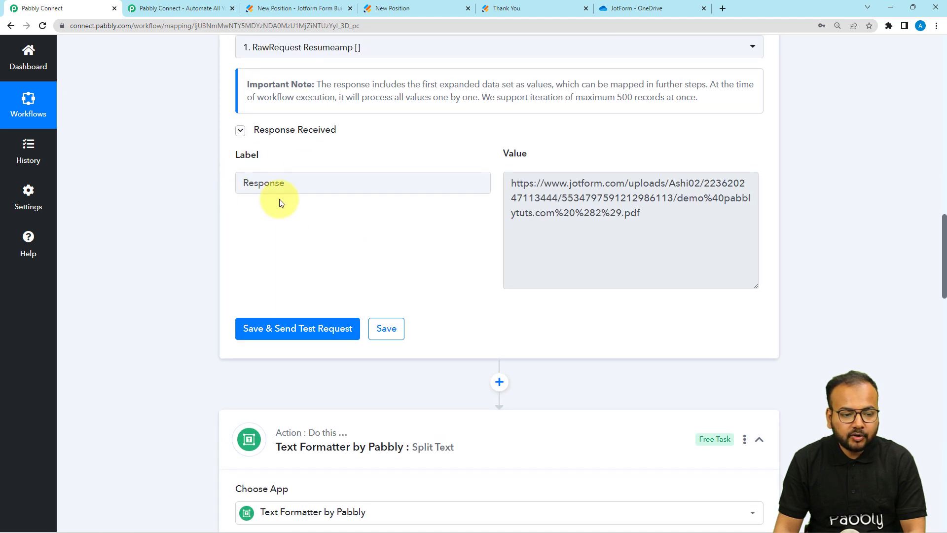
{"action": "scroll", "coordinate": [185, 211], "scroll_direction": "down", "scroll_amount": 10}
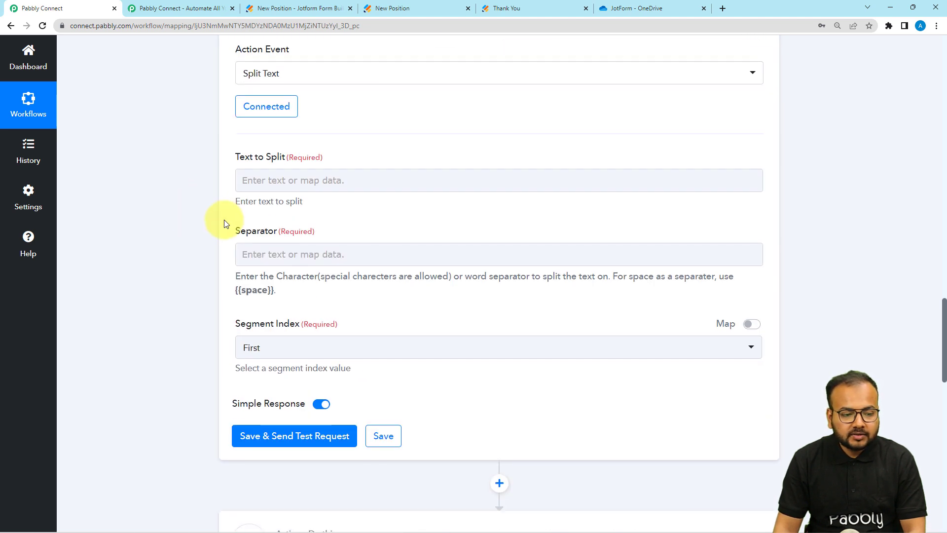
{"action": "left_click", "coordinate": [250, 189]}
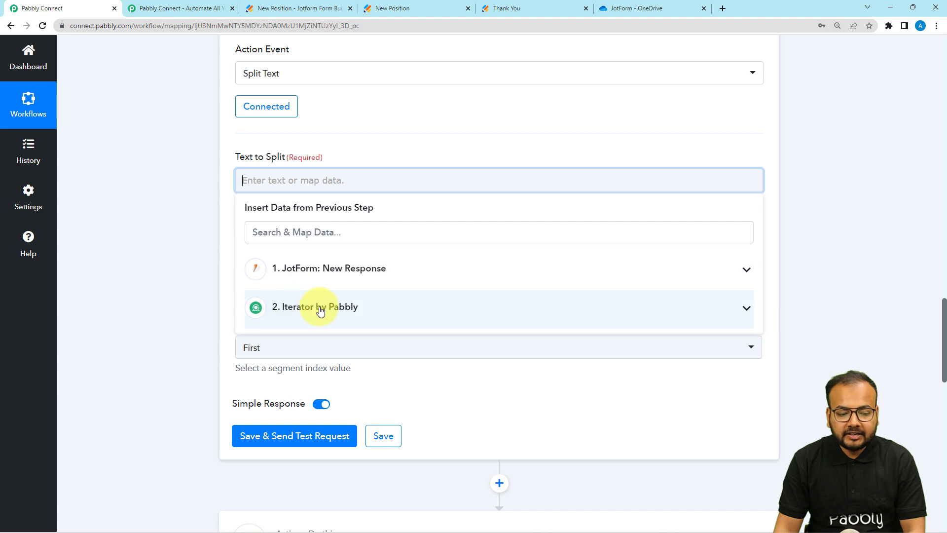
{"action": "left_click", "coordinate": [315, 307]}
{"action": "left_click", "coordinate": [306, 340]}
{"action": "left_click", "coordinate": [180, 217]}
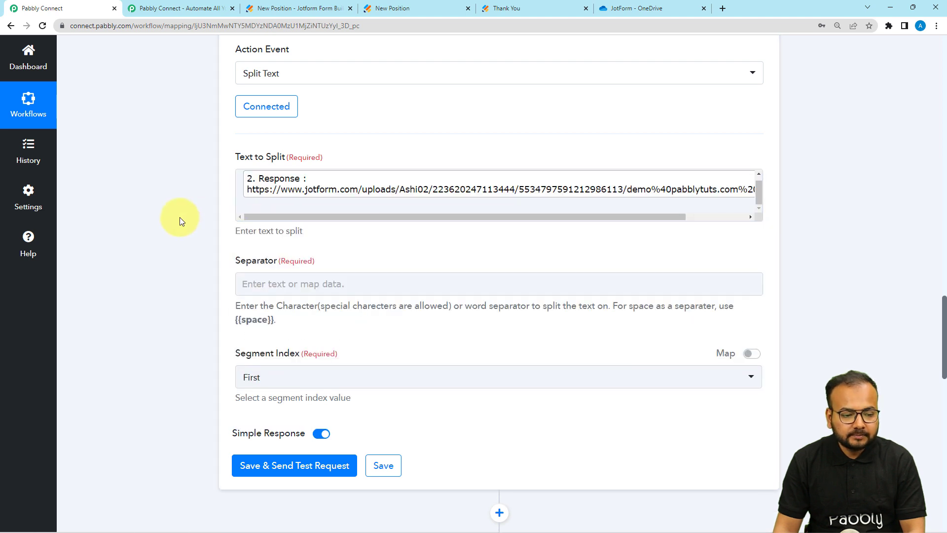
Step: Check the end of the mapped file URL and set the split separator to a period (.)
{"action": "left_click", "coordinate": [254, 280]}
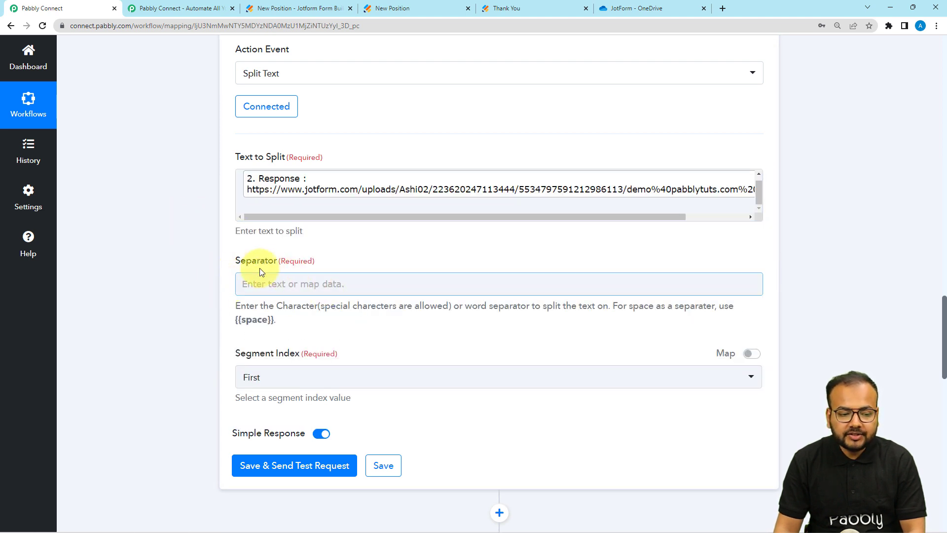
{"action": "left_click_drag", "start_coordinate": [623, 217], "coordinate": [719, 220]}
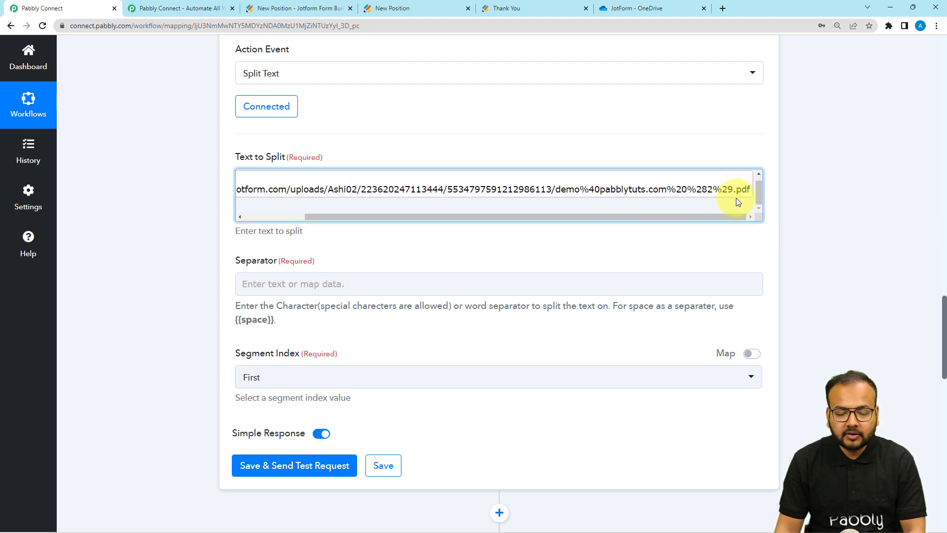
{"action": "left_click", "coordinate": [315, 285]}
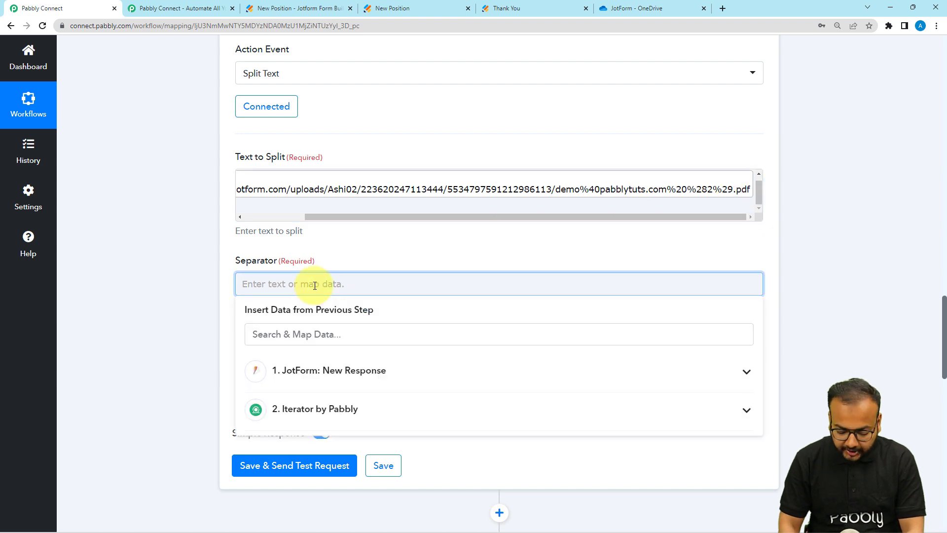
{"action": "left_click", "coordinate": [353, 254]}
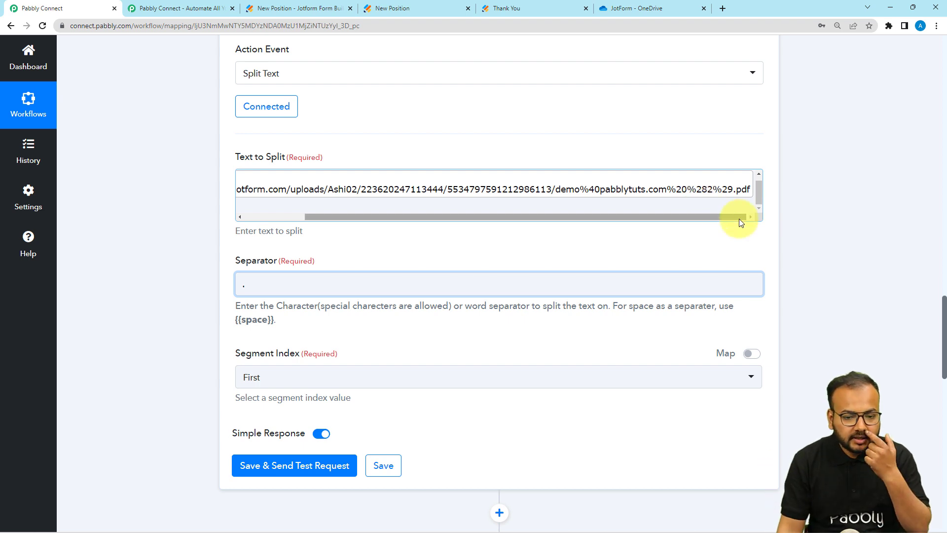
Step: Set the Split Text segment index to Last, then save the action and send a test request
{"action": "scroll", "coordinate": [234, 387], "scroll_direction": "down", "scroll_amount": 3}
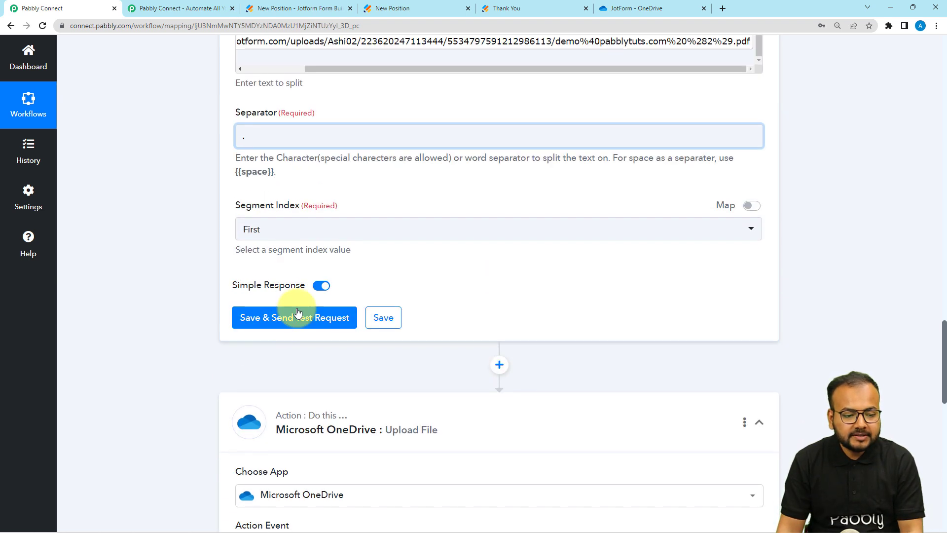
{"action": "left_click", "coordinate": [278, 236]}
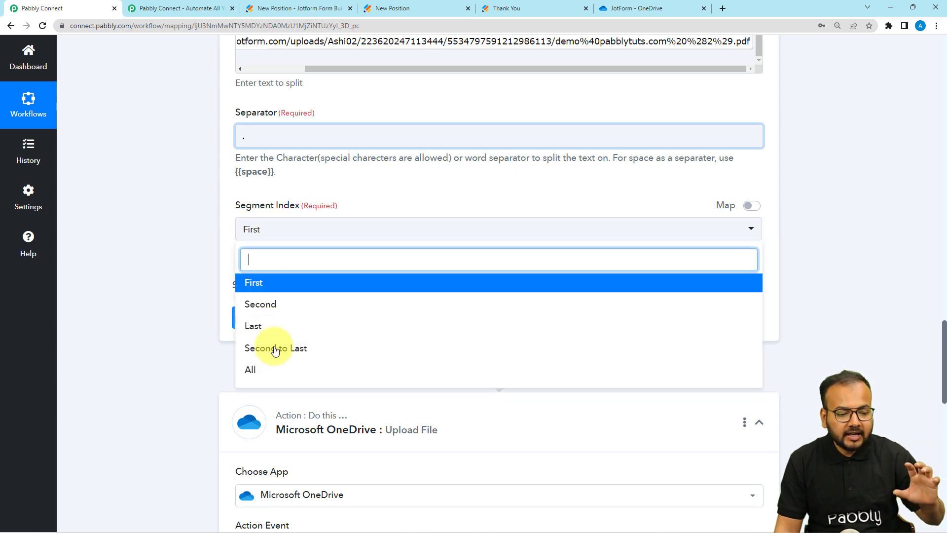
{"action": "scroll", "coordinate": [161, 209], "scroll_direction": "up", "scroll_amount": 2}
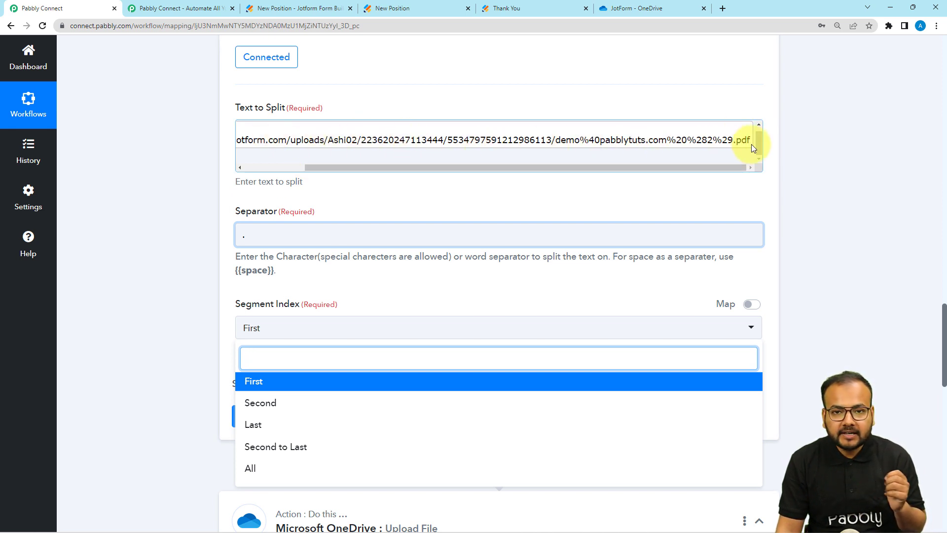
{"action": "left_click_drag", "start_coordinate": [362, 167], "coordinate": [212, 168]}
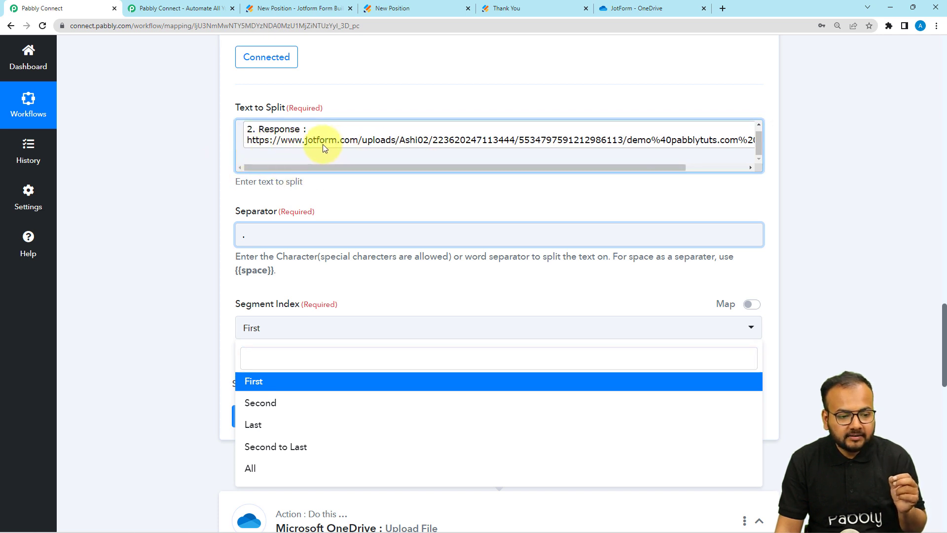
{"action": "left_click_drag", "start_coordinate": [342, 167], "coordinate": [769, 151]}
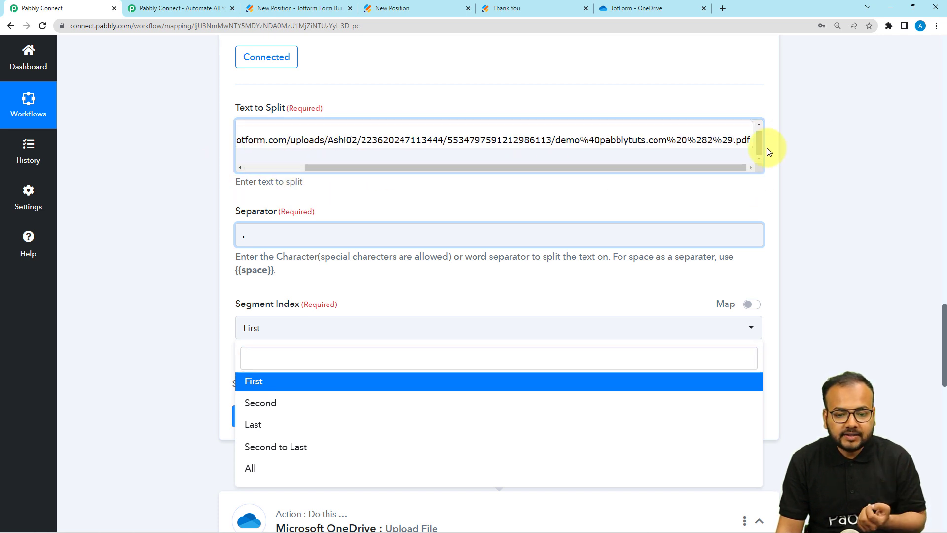
{"action": "left_click", "coordinate": [252, 429]}
{"action": "scroll", "coordinate": [252, 313], "scroll_direction": "down", "scroll_amount": 3}
{"action": "left_click", "coordinate": [266, 277]}
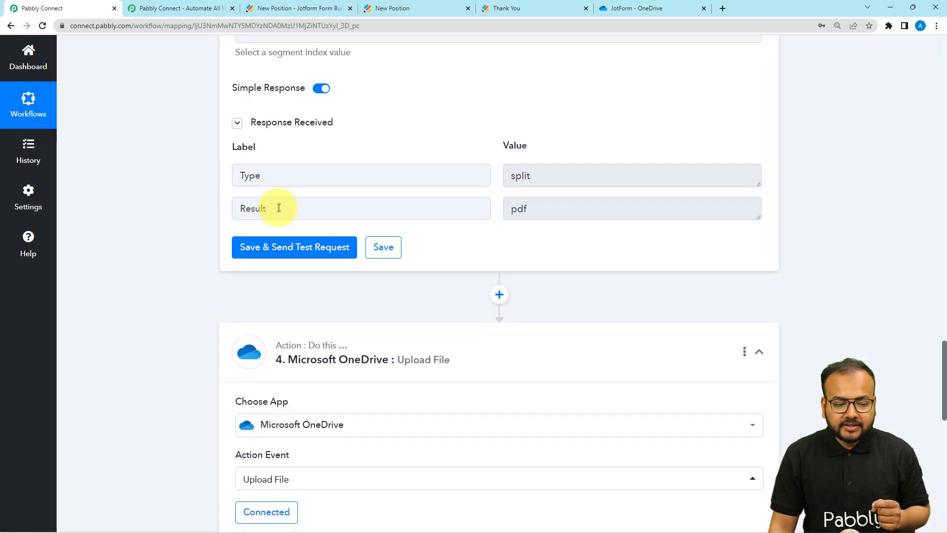
Step: Review the Split Text settings and received response against the OneDrive upload action's File Name requirement
{"action": "scroll", "coordinate": [132, 220], "scroll_direction": "down", "scroll_amount": 2}
{"action": "scroll", "coordinate": [132, 220], "scroll_direction": "down", "scroll_amount": 6}
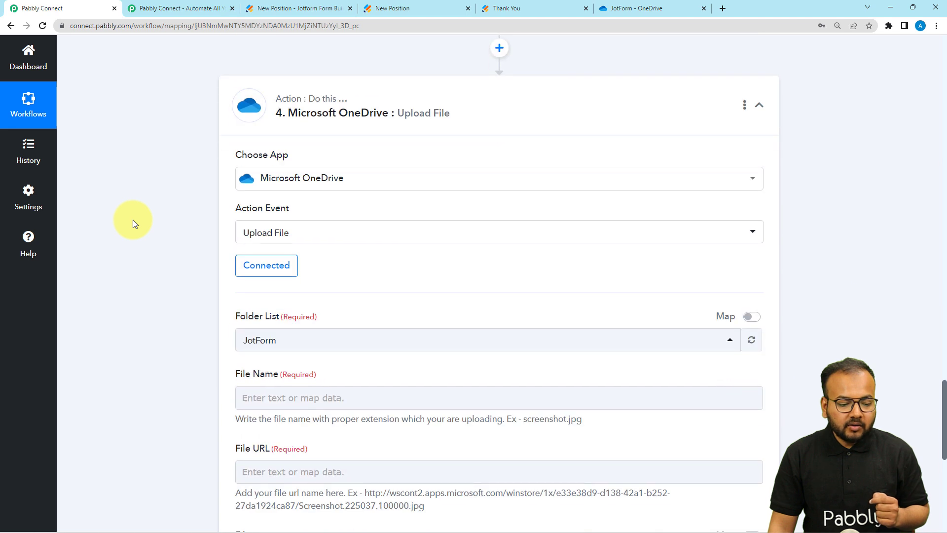
{"action": "left_click", "coordinate": [266, 250]}
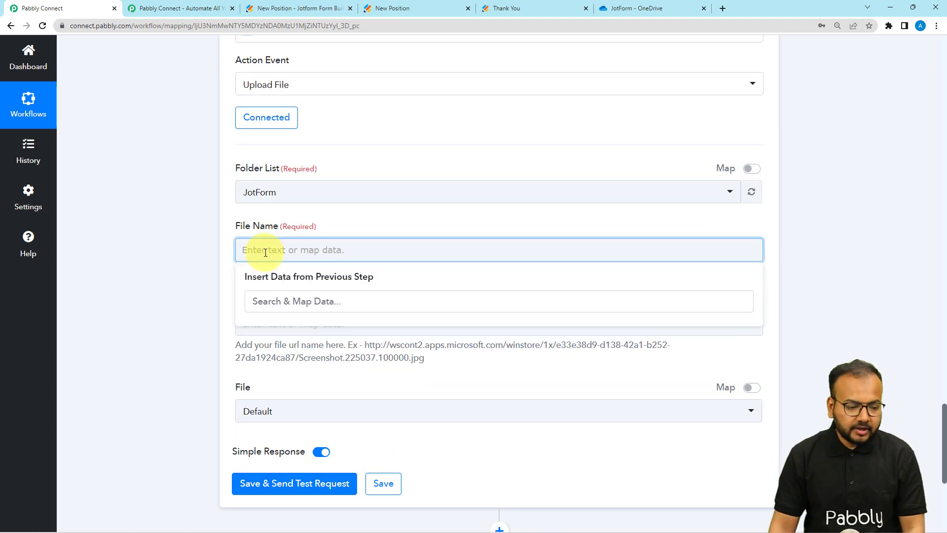
{"action": "left_click", "coordinate": [208, 233]}
{"action": "scroll", "coordinate": [208, 233], "scroll_direction": "up", "scroll_amount": 7}
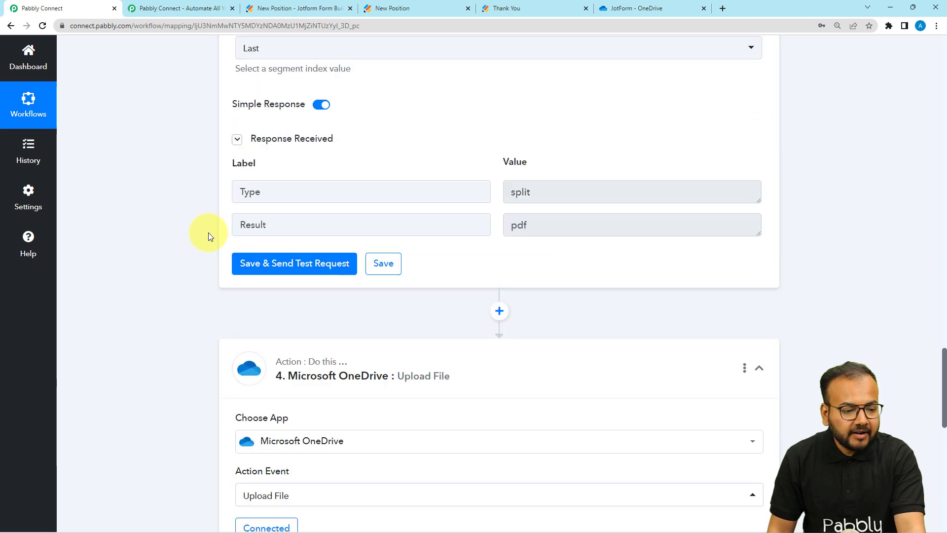
{"action": "scroll", "coordinate": [138, 269], "scroll_direction": "down", "scroll_amount": 3}
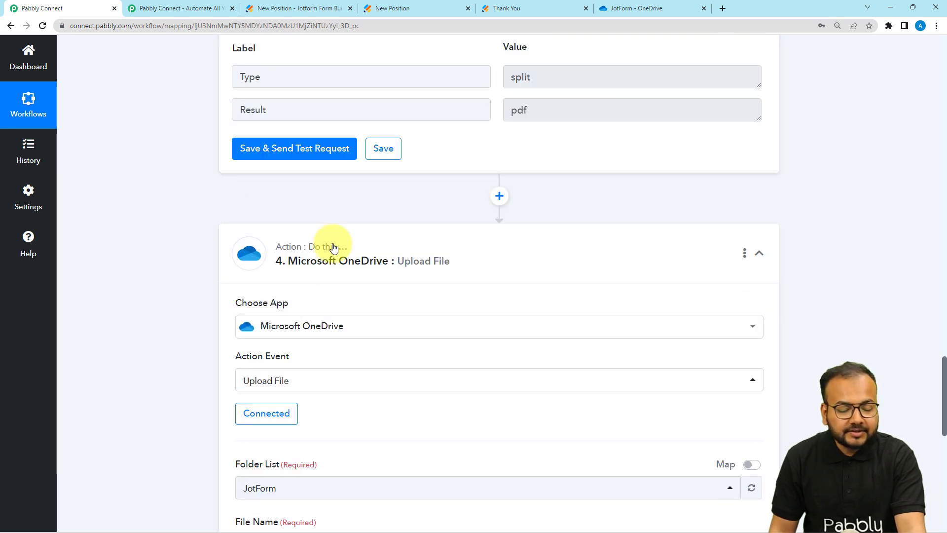
{"action": "scroll", "coordinate": [227, 232], "scroll_direction": "up", "scroll_amount": 8}
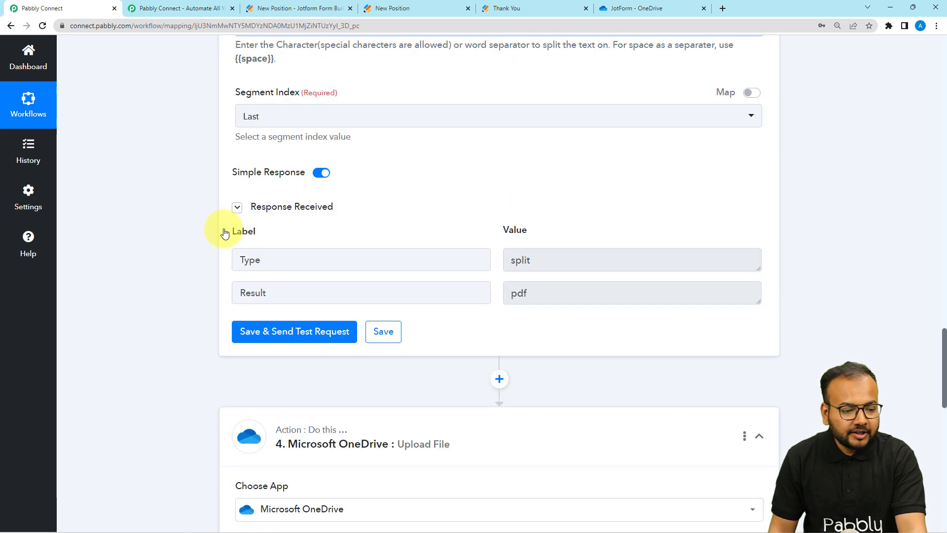
{"action": "scroll", "coordinate": [203, 190], "scroll_direction": "up", "scroll_amount": 3}
{"action": "scroll", "coordinate": [212, 190], "scroll_direction": "down", "scroll_amount": 2}
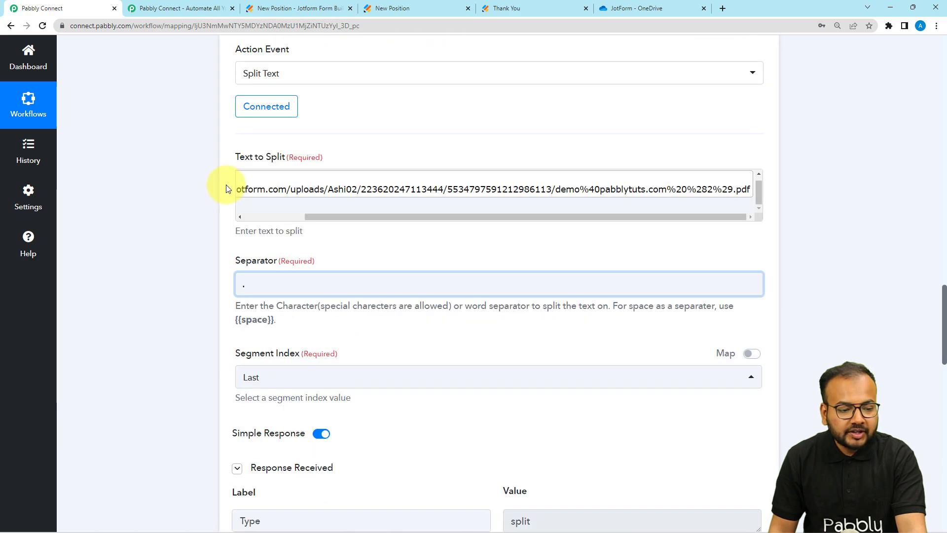
{"action": "scroll", "coordinate": [226, 189], "scroll_direction": "down", "scroll_amount": 13}
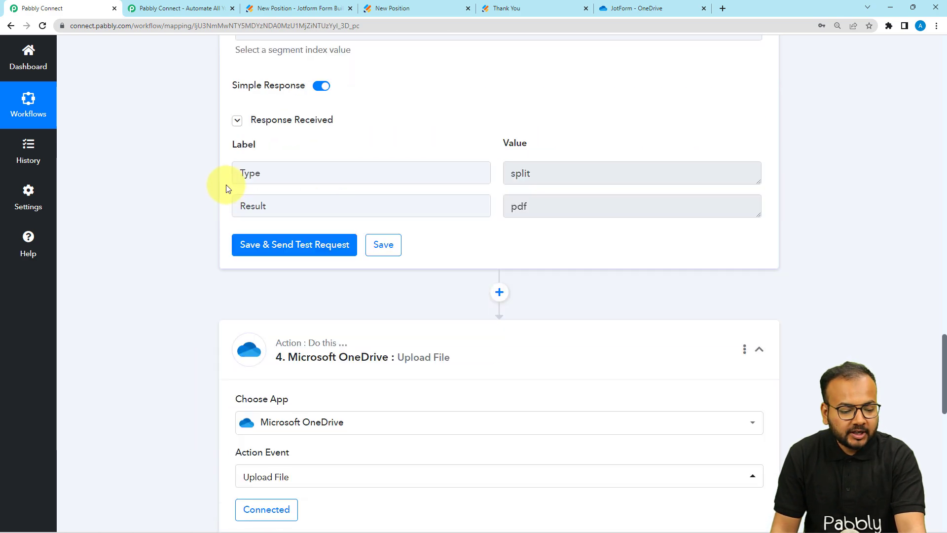
Step: Save the OneDrive upload action's connection again with the existing connection Microsoft OneDrive #8
{"action": "left_click", "coordinate": [247, 299]}
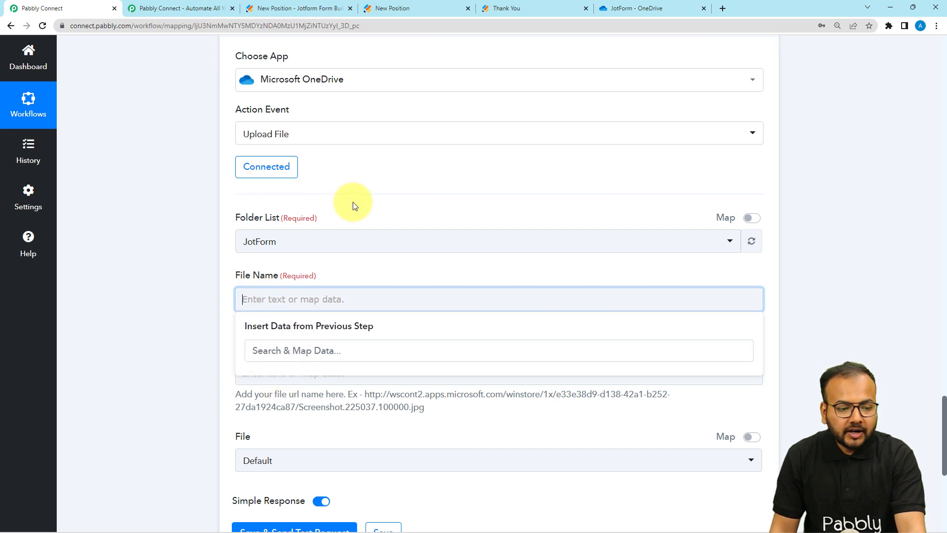
{"action": "scroll", "coordinate": [353, 204], "scroll_direction": "up", "scroll_amount": 3}
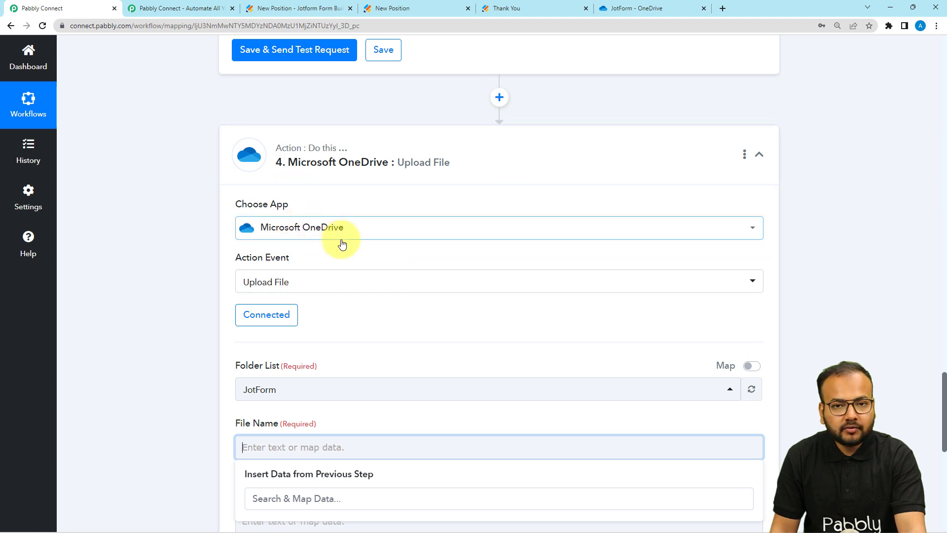
{"action": "scroll", "coordinate": [341, 242], "scroll_direction": "down", "scroll_amount": 3}
{"action": "left_click", "coordinate": [267, 167]}
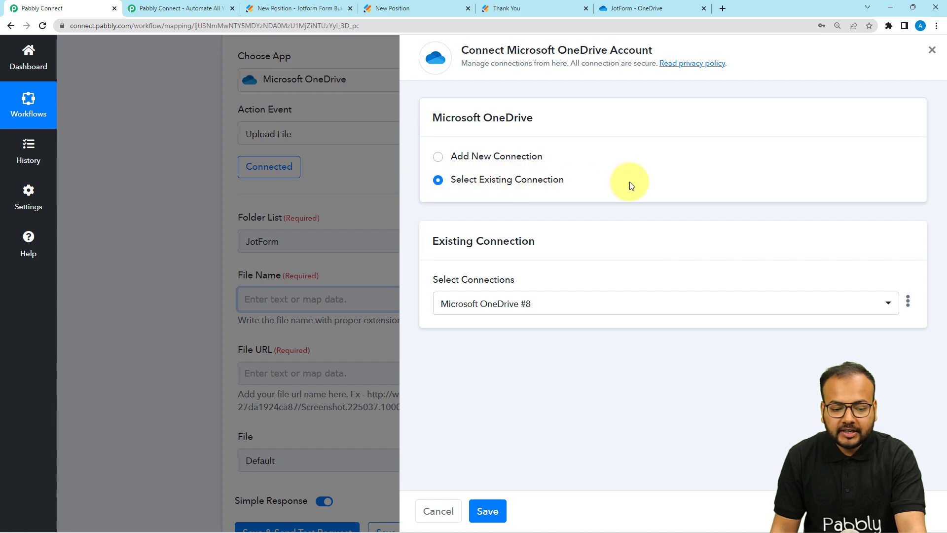
{"action": "left_click", "coordinate": [496, 513]}
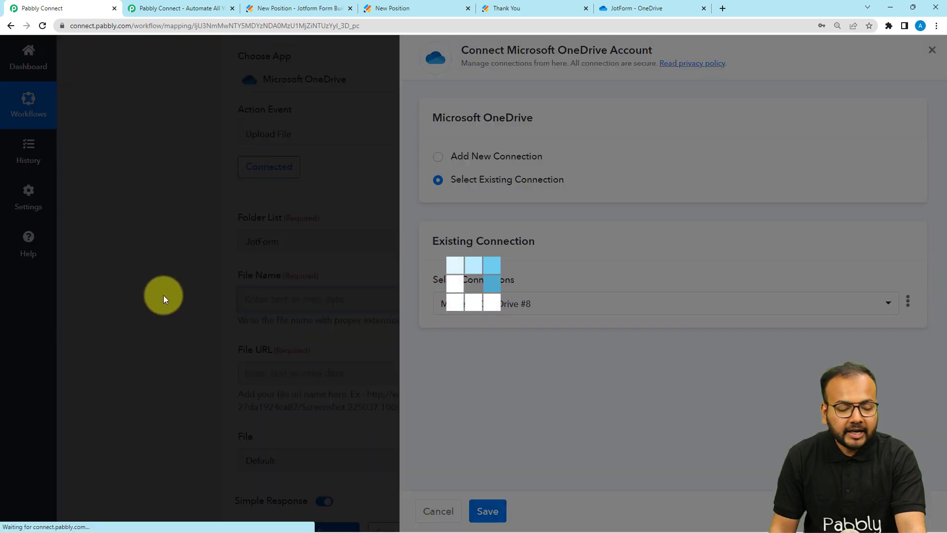
{"action": "scroll", "coordinate": [303, 175], "scroll_direction": "down", "scroll_amount": 2}
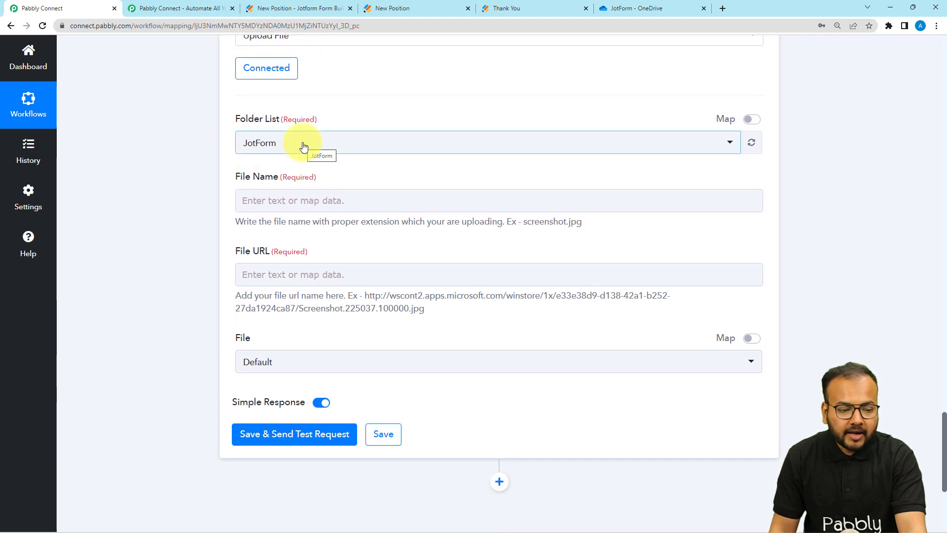
Step: Set the upload's File Name to "jotFile." followed by the mapped Result value from the Split Text step
{"action": "left_click", "coordinate": [283, 199]}
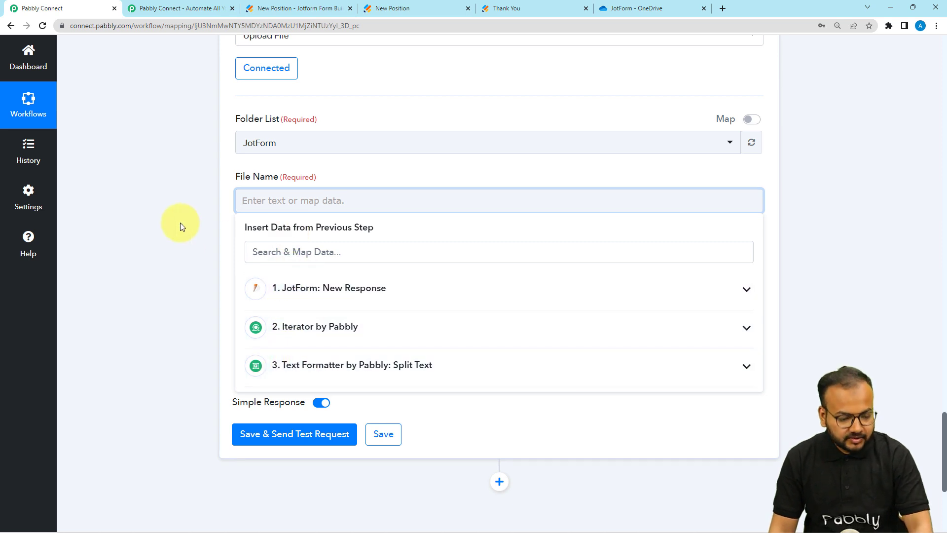
{"action": "type", "text": "jot"}
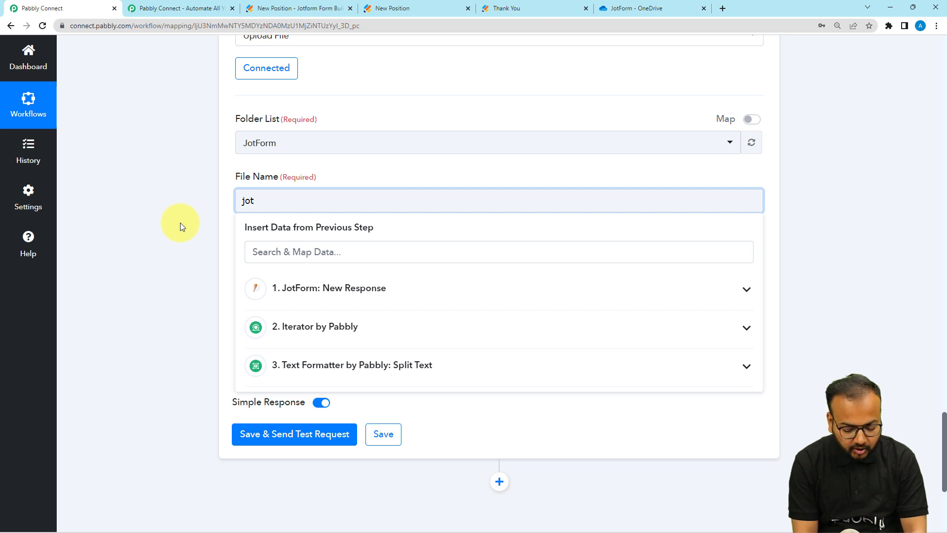
{"action": "type", "text": "File"}
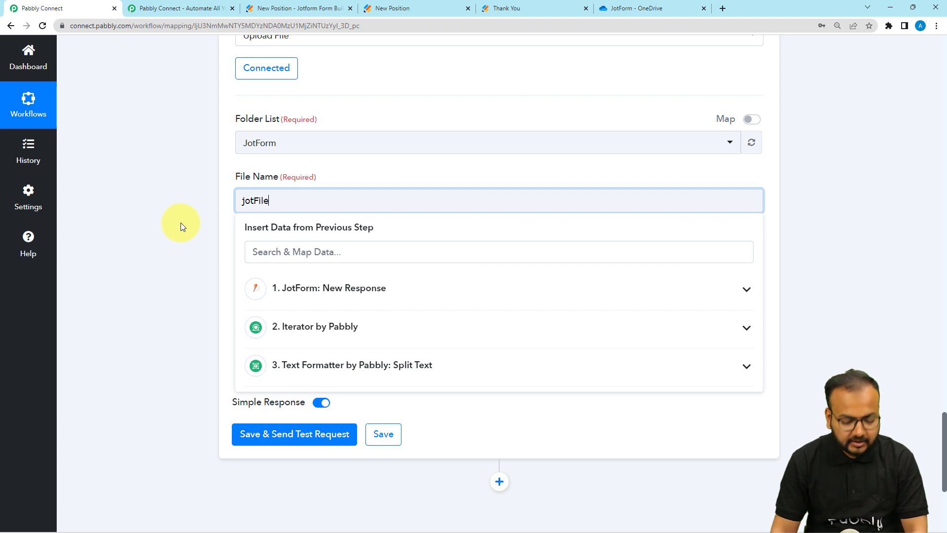
{"action": "type", "text": "."}
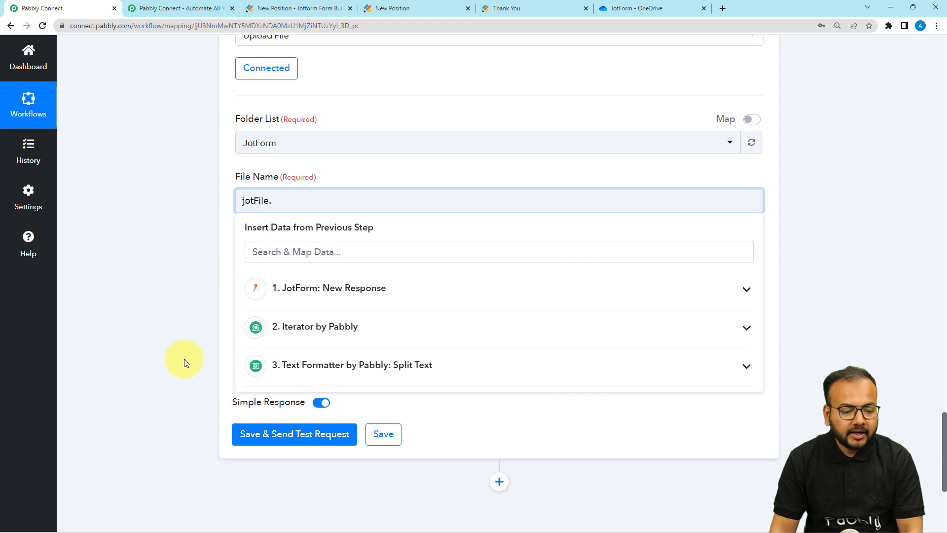
{"action": "left_click", "coordinate": [290, 379]}
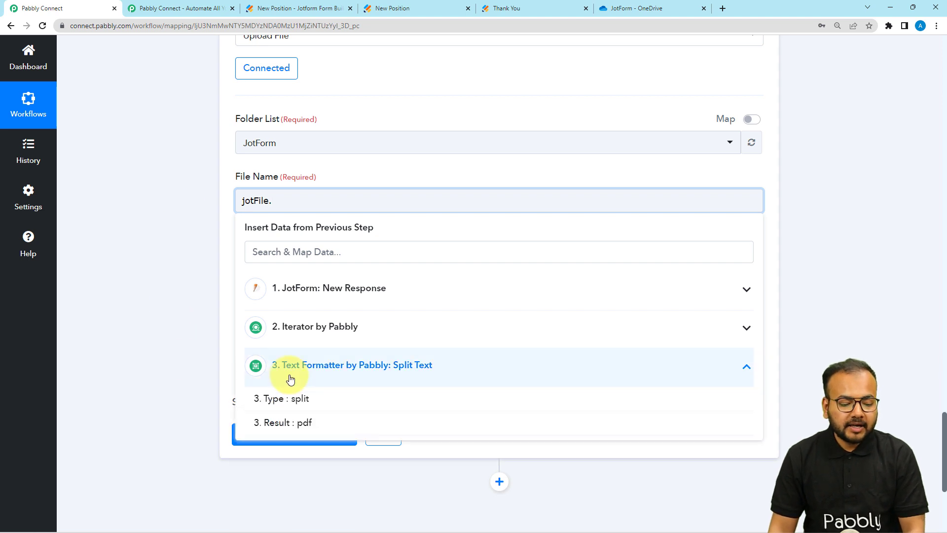
{"action": "left_click", "coordinate": [266, 422]}
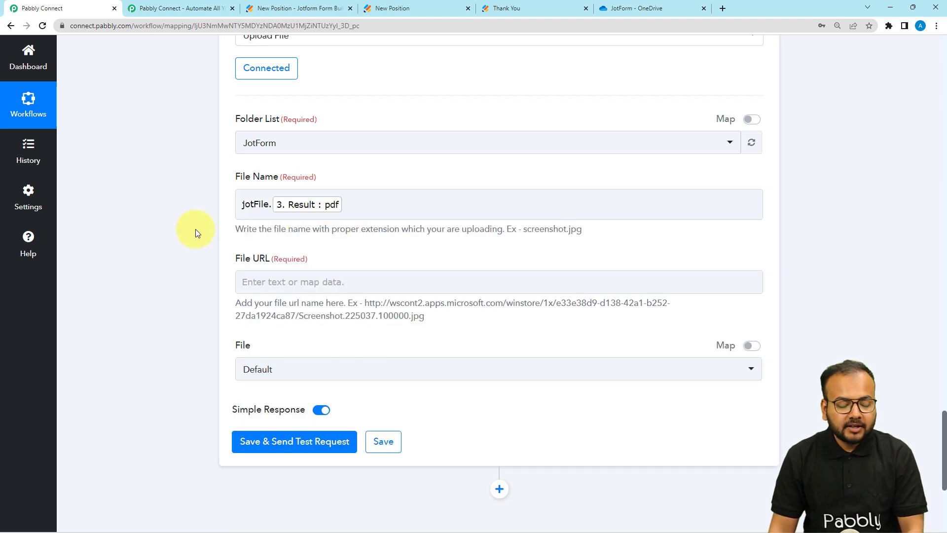
{"action": "left_click", "coordinate": [310, 202]}
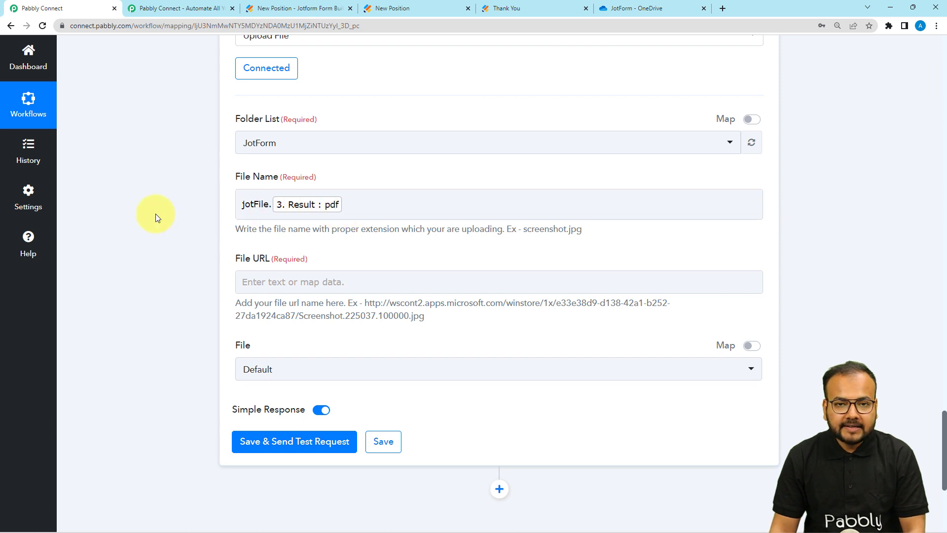
{"action": "scroll", "coordinate": [156, 214], "scroll_direction": "up", "scroll_amount": 3}
{"action": "scroll", "coordinate": [156, 214], "scroll_direction": "up", "scroll_amount": 2}
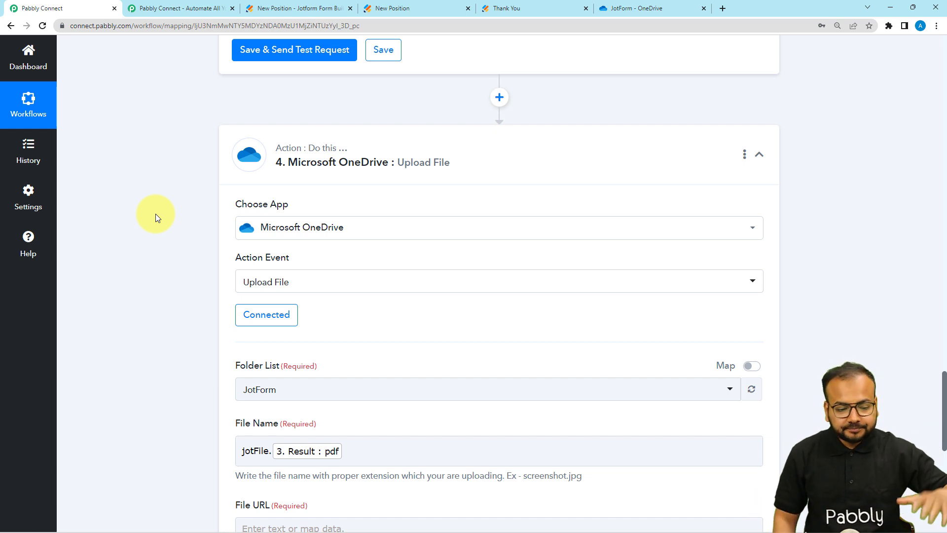
{"action": "scroll", "coordinate": [155, 214], "scroll_direction": "down", "scroll_amount": 2}
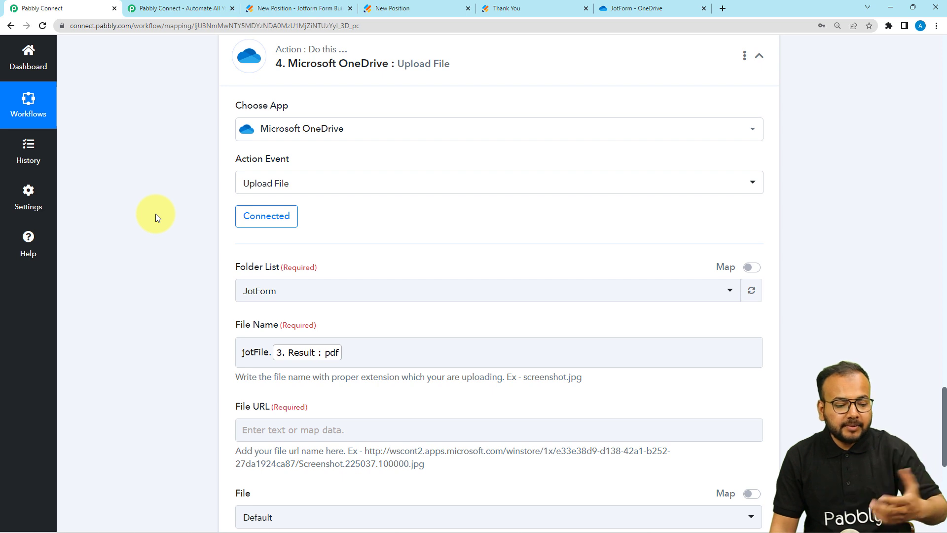
{"action": "left_click", "coordinate": [254, 352]}
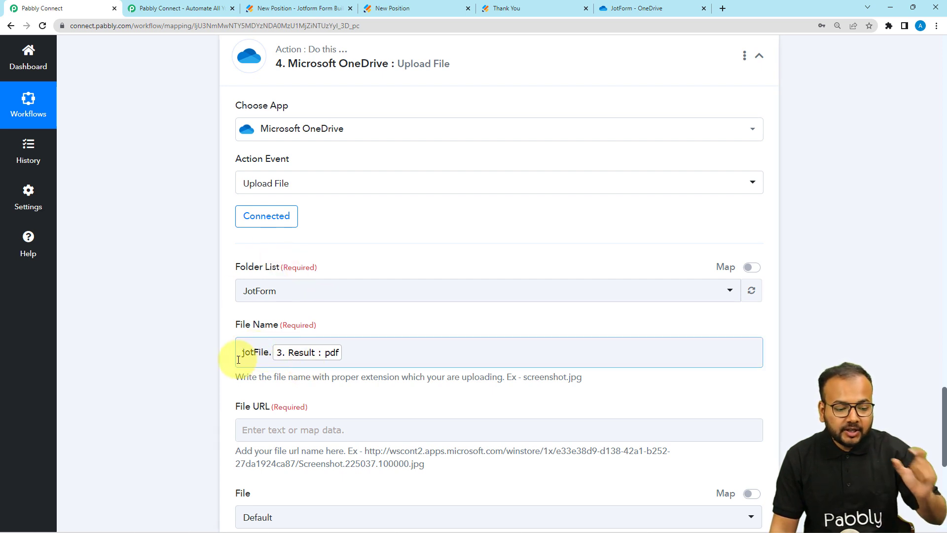
{"action": "left_click", "coordinate": [170, 241]}
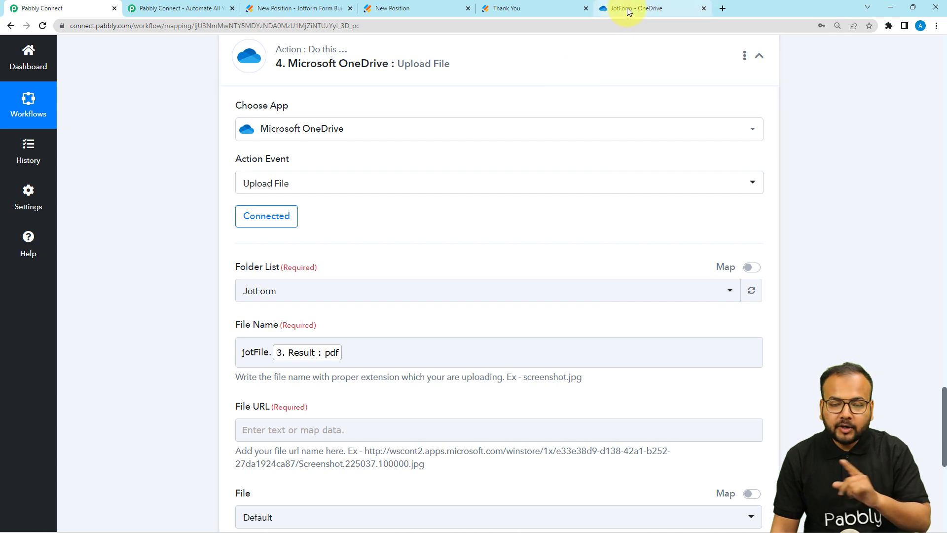
Step: Map the Response value from Iterator by Pabbly as the File URL of the OneDrive upload action
{"action": "scroll", "coordinate": [186, 200], "scroll_direction": "down", "scroll_amount": 4}
{"action": "left_click", "coordinate": [245, 157]}
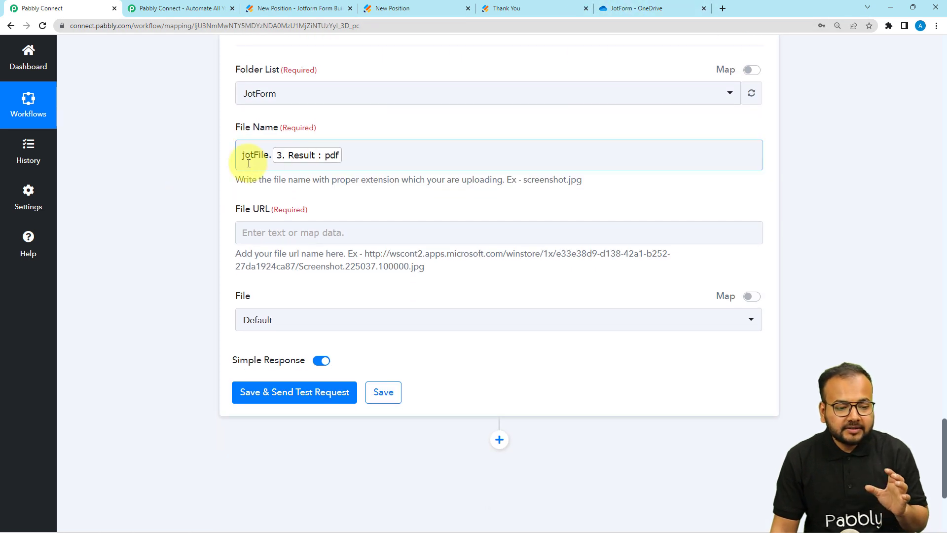
{"action": "left_click", "coordinate": [265, 237]}
{"action": "left_click", "coordinate": [312, 360]}
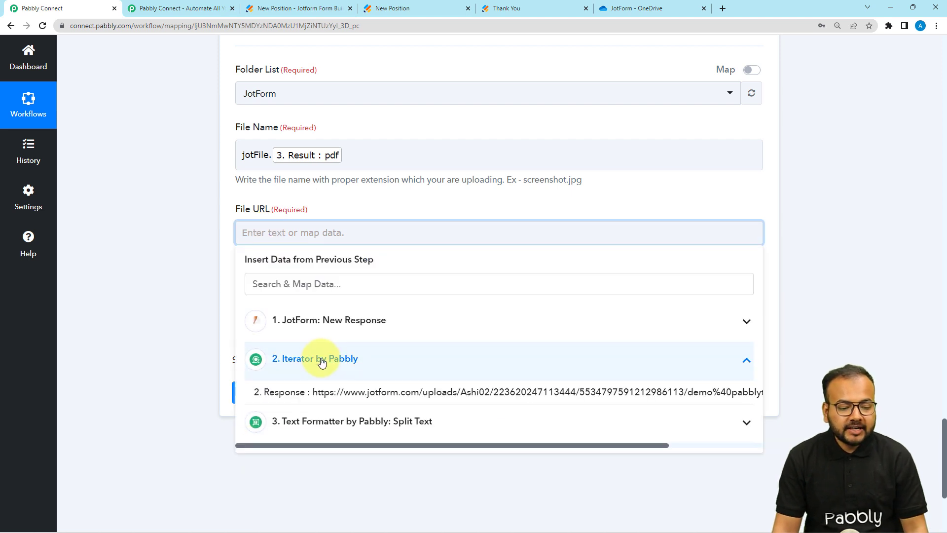
{"action": "left_click", "coordinate": [316, 394]}
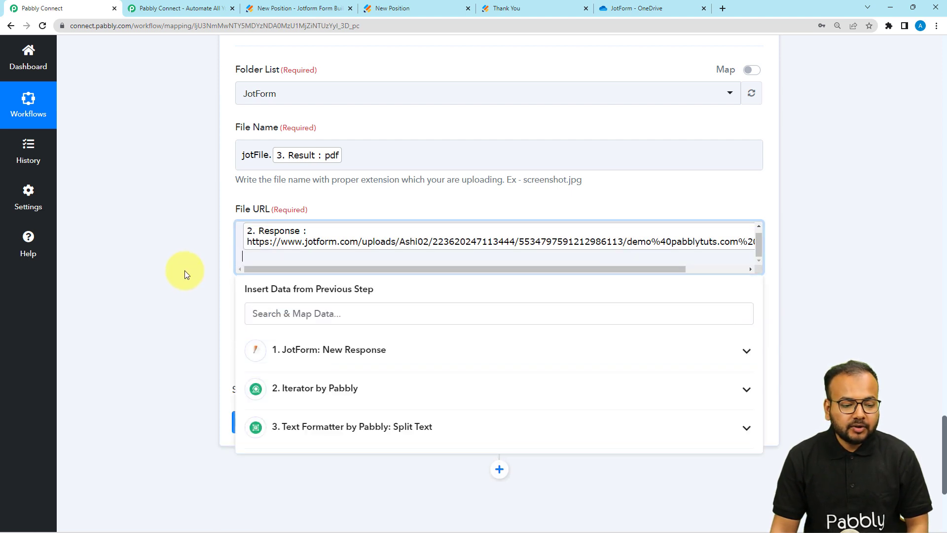
{"action": "left_click", "coordinate": [185, 270]}
{"action": "scroll", "coordinate": [273, 244], "scroll_direction": "down", "scroll_amount": 2}
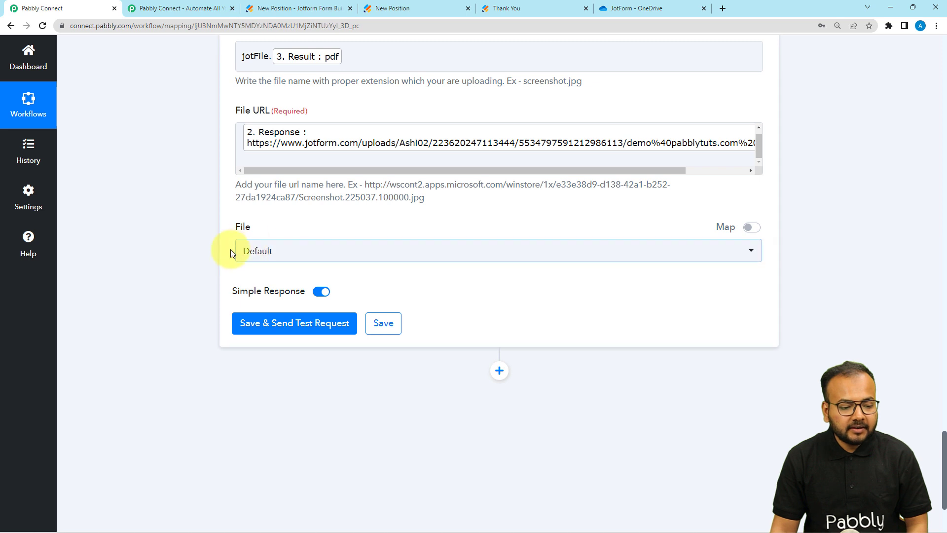
{"action": "left_click", "coordinate": [273, 253]}
{"action": "left_click", "coordinate": [212, 268]}
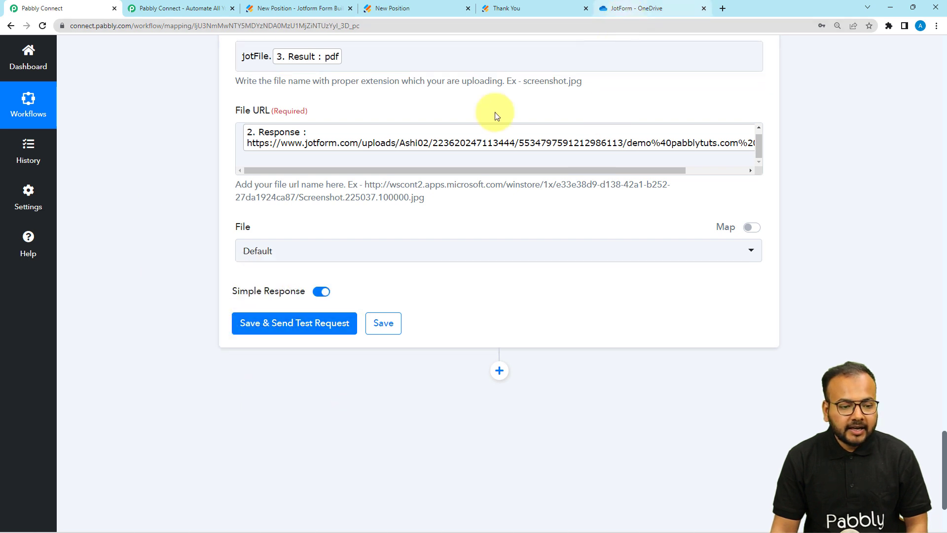
Step: Check the JotForm folder in OneDrive, then save the workflow's upload action and send a test request
{"action": "left_click", "coordinate": [656, 8]}
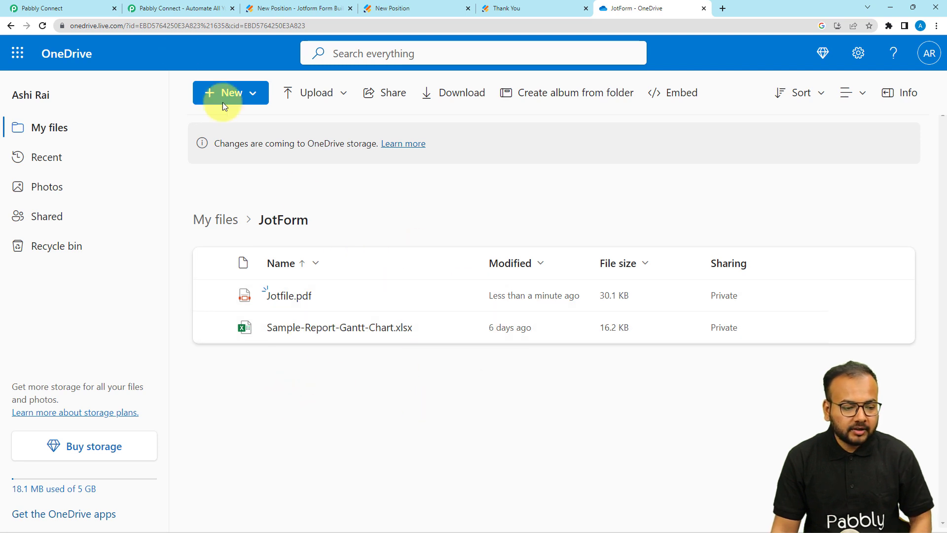
{"action": "left_click", "coordinate": [42, 8]}
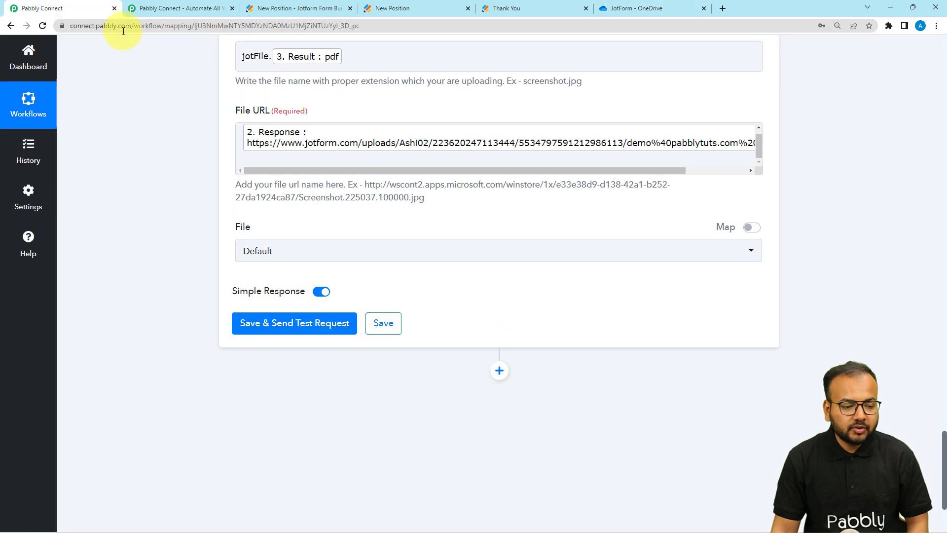
{"action": "left_click", "coordinate": [248, 327]}
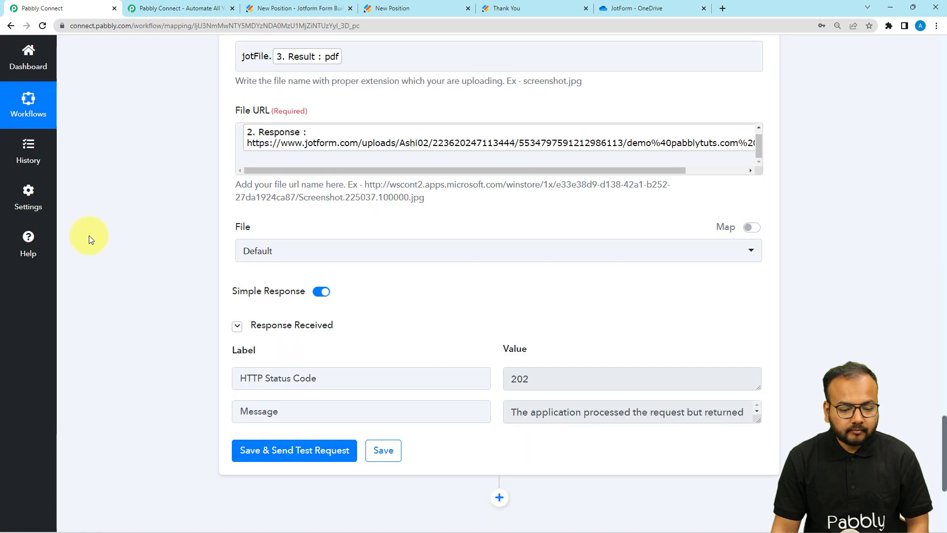
{"action": "scroll", "coordinate": [89, 235], "scroll_direction": "down", "scroll_amount": 2}
{"action": "scroll", "coordinate": [181, 222], "scroll_direction": "up", "scroll_amount": 4}
{"action": "scroll", "coordinate": [181, 222], "scroll_direction": "down", "scroll_amount": 2}
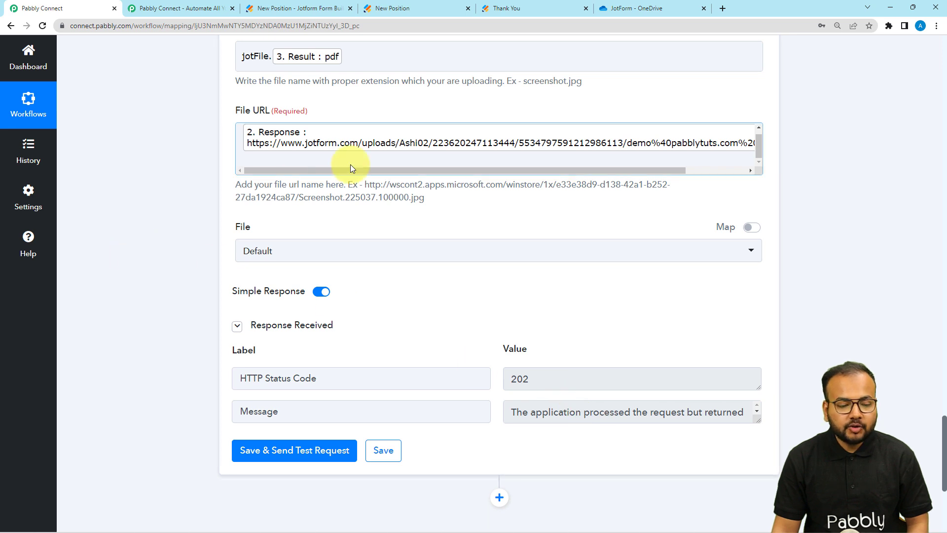
Step: Switch to OneDrive, refresh the JotForm folder and open jotFile.pdf to check the uploaded document
{"action": "scroll", "coordinate": [217, 165], "scroll_direction": "up", "scroll_amount": 4}
{"action": "left_click", "coordinate": [656, 8]}
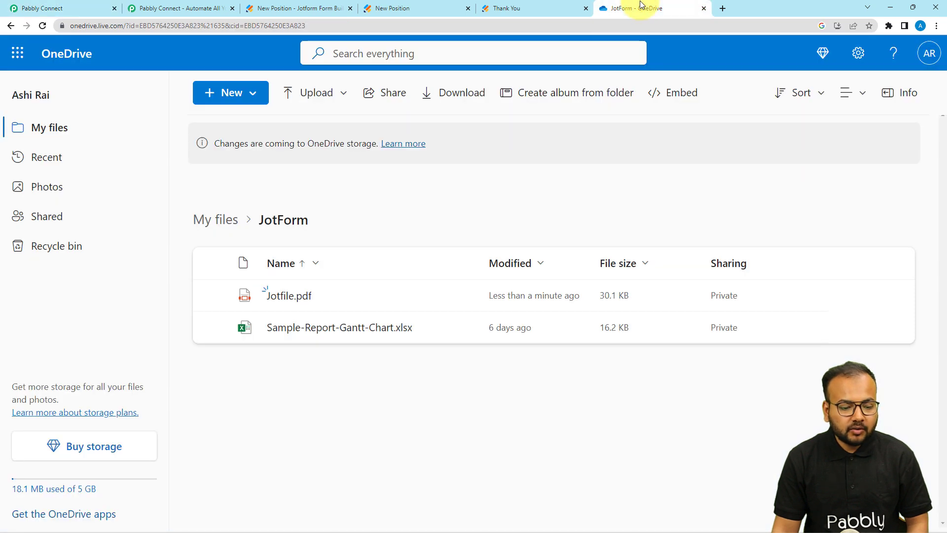
{"action": "left_click", "coordinate": [44, 26]}
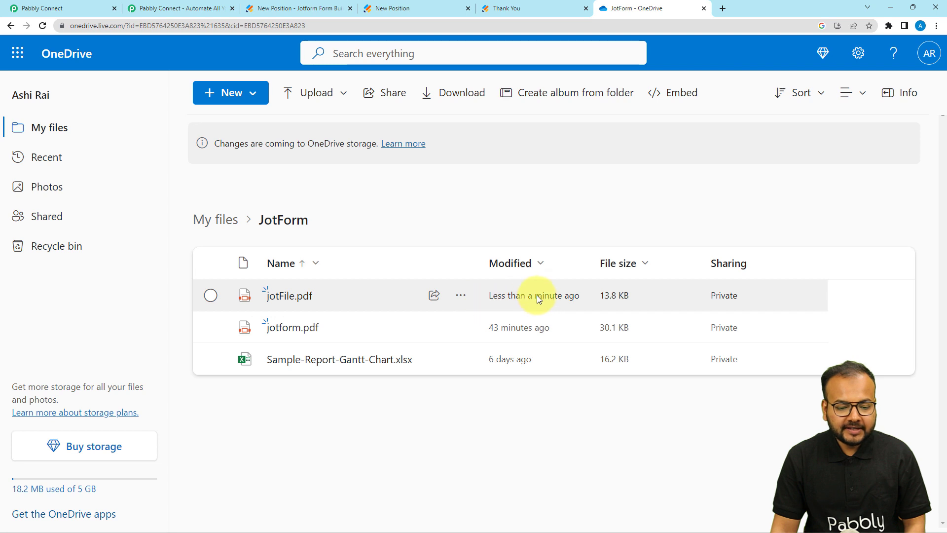
{"action": "left_click", "coordinate": [307, 296]}
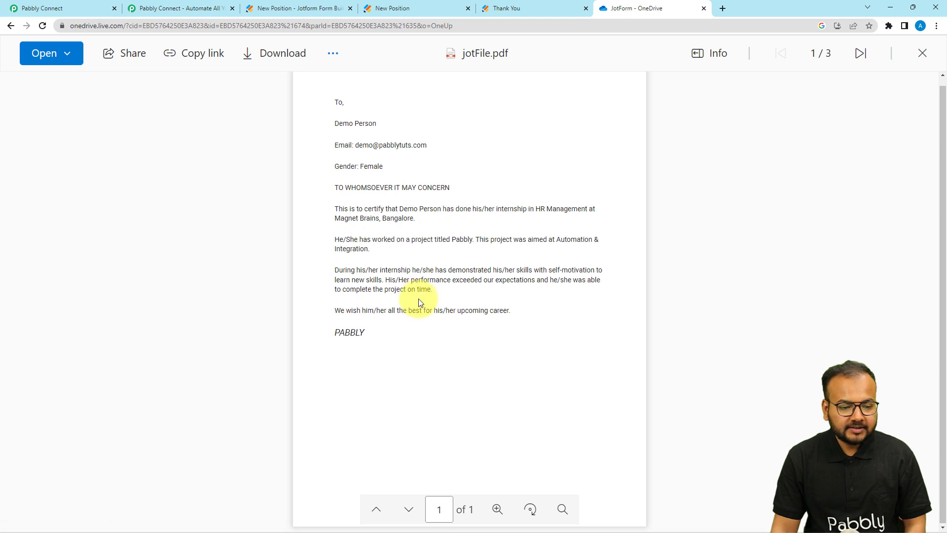
Step: Download the PDF from the Iterator step's Response URL in Pabbly Connect and open the downloaded file
{"action": "left_click", "coordinate": [99, 8]}
{"action": "scroll", "coordinate": [173, 181], "scroll_direction": "up", "scroll_amount": 4}
{"action": "scroll", "coordinate": [172, 179], "scroll_direction": "up", "scroll_amount": 20}
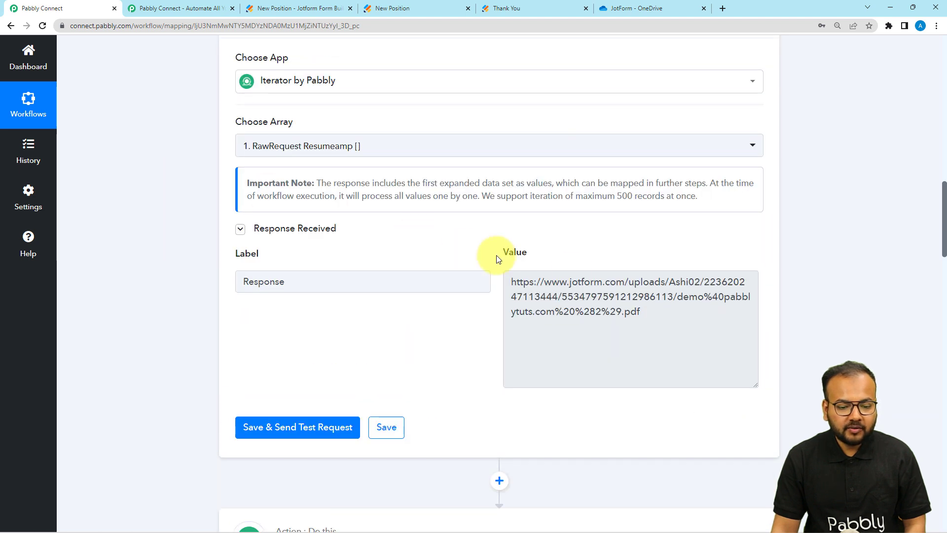
{"action": "left_click_drag", "start_coordinate": [640, 313], "coordinate": [508, 285]}
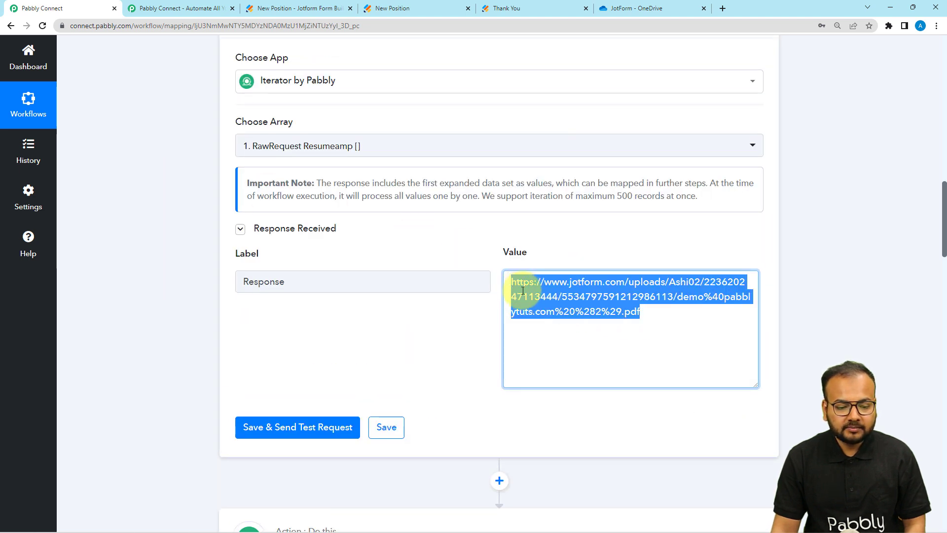
{"action": "right_click", "coordinate": [521, 295]}
{"action": "left_click", "coordinate": [536, 318]}
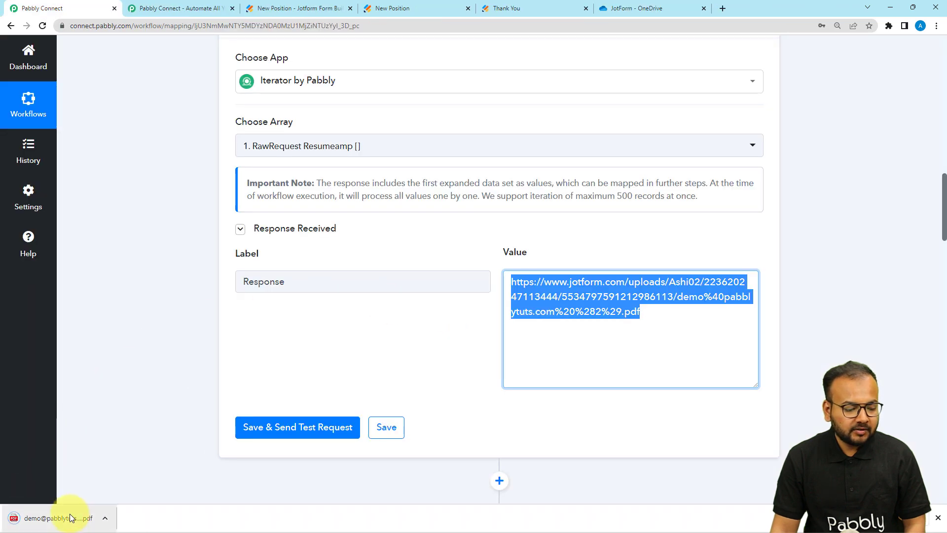
{"action": "left_click", "coordinate": [69, 513]}
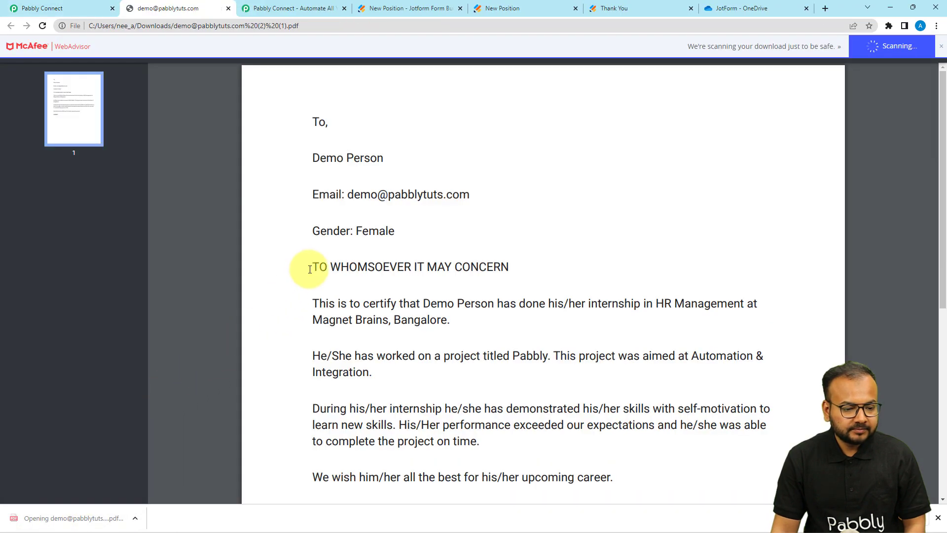
Step: Compare the downloaded PDF's content with jotFile.pdf in OneDrive, then return to the Pabbly Connect workflow
{"action": "scroll", "coordinate": [311, 261], "scroll_direction": "down", "scroll_amount": 4}
{"action": "scroll", "coordinate": [311, 269], "scroll_direction": "up", "scroll_amount": 3}
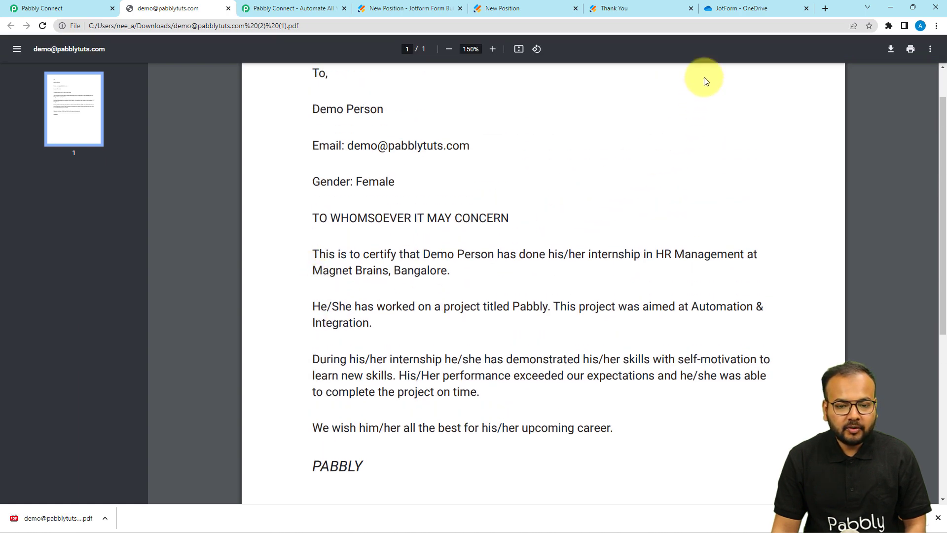
{"action": "left_click", "coordinate": [735, 8]}
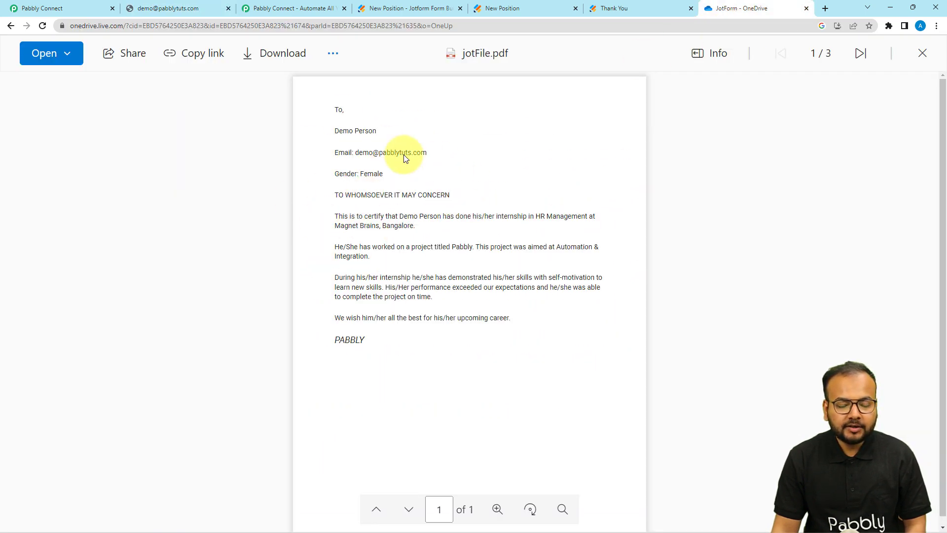
{"action": "left_click", "coordinate": [60, 7]}
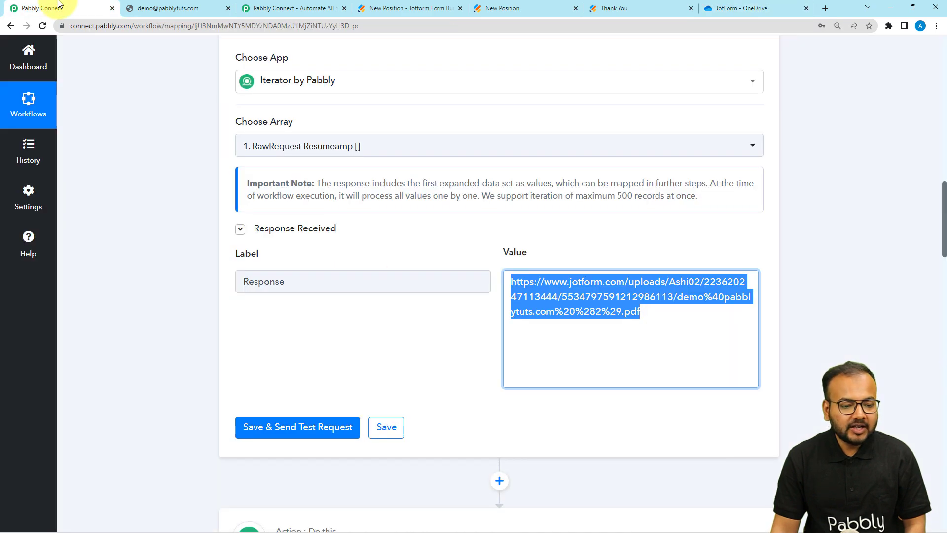
Step: Collapse the JotForm trigger, Iterator by Pabbly and Text Formatter by Pabbly steps in the JotForm to MS OneDrive workflow
{"action": "scroll", "coordinate": [134, 229], "scroll_direction": "up", "scroll_amount": 5}
{"action": "scroll", "coordinate": [134, 229], "scroll_direction": "up", "scroll_amount": 10}
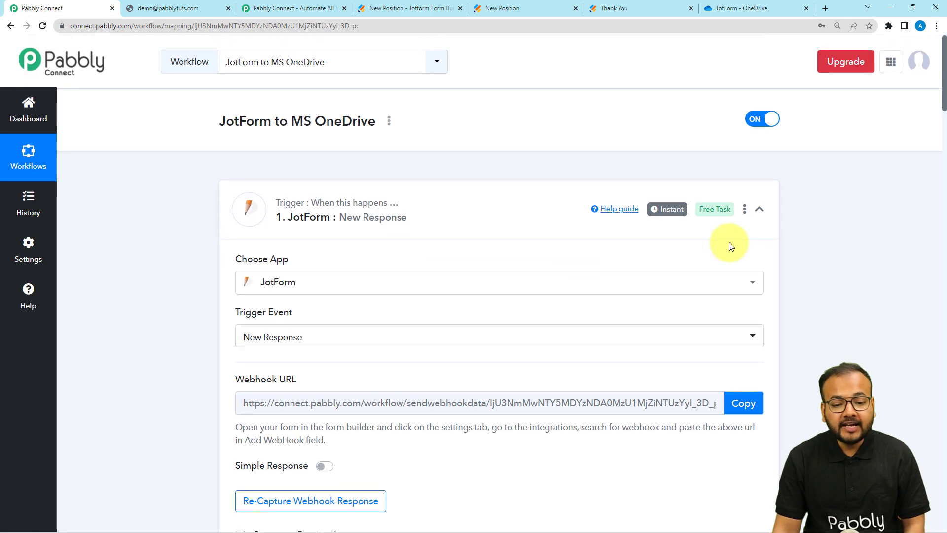
{"action": "left_click", "coordinate": [759, 209]}
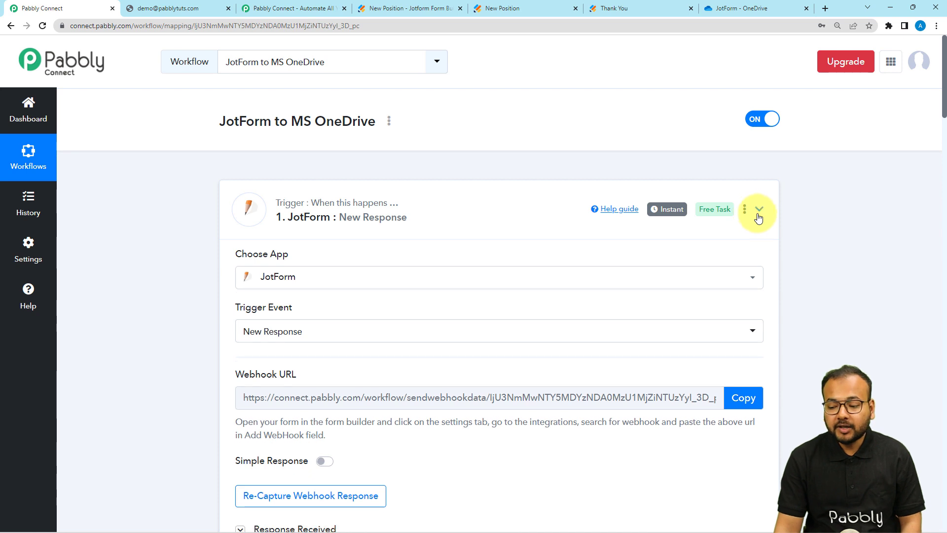
{"action": "left_click", "coordinate": [763, 314]}
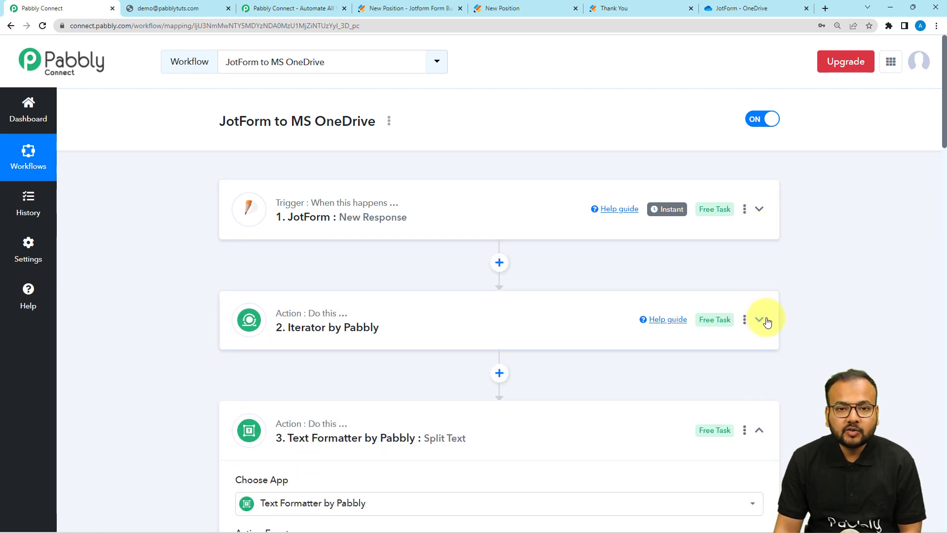
{"action": "scroll", "coordinate": [775, 342], "scroll_direction": "down", "scroll_amount": 2}
{"action": "left_click", "coordinate": [766, 340]}
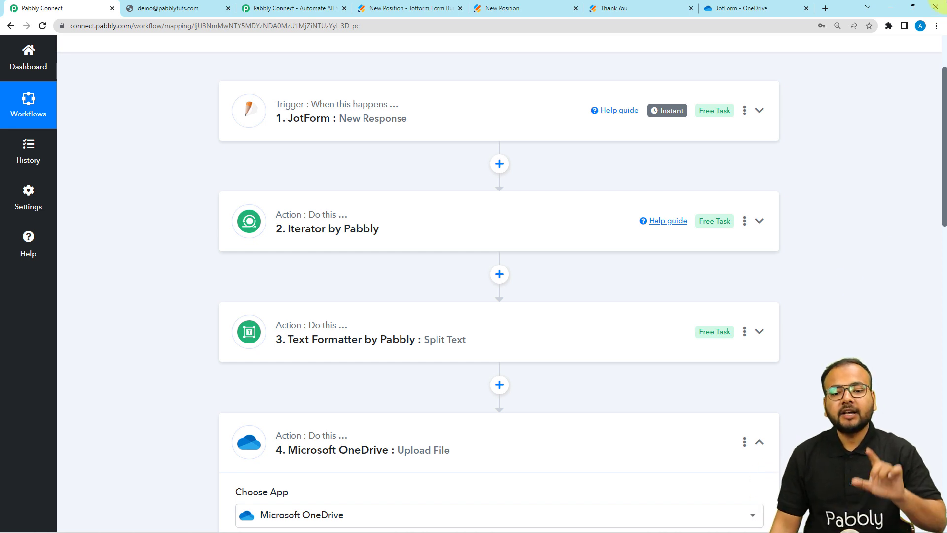
Step: Switch to OneDrive to view jotFile.pdf again, then return to Pabbly Connect and review the workflow's sequence of steps
{"action": "left_click", "coordinate": [751, 8]}
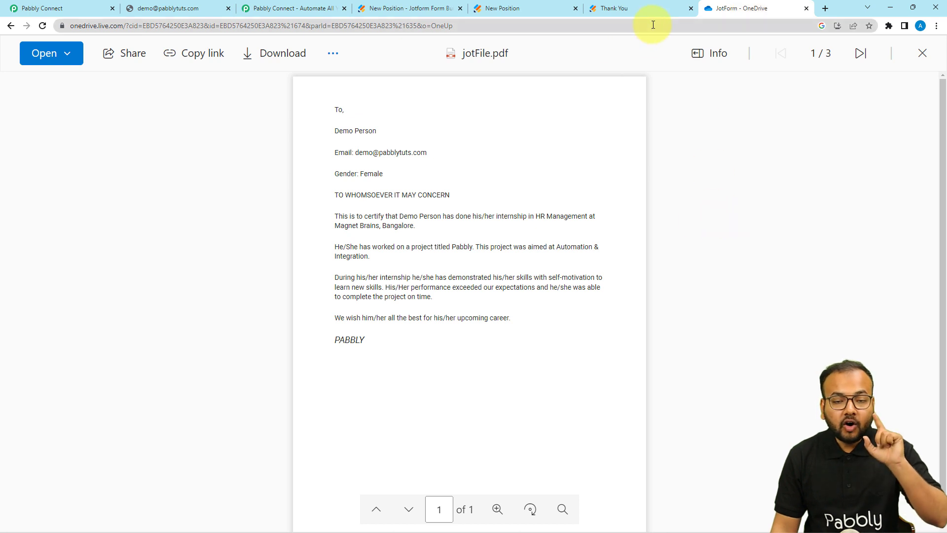
{"action": "left_click", "coordinate": [91, 8]}
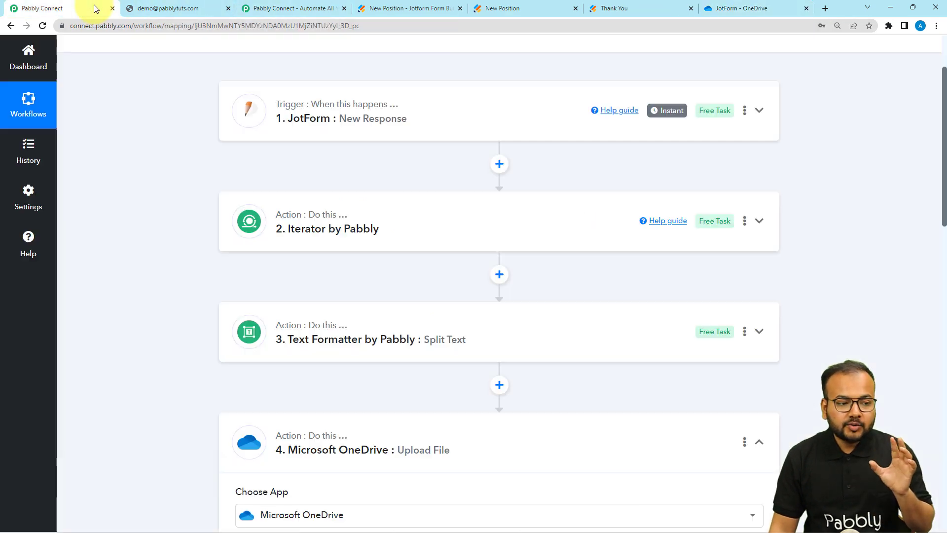
{"action": "scroll", "coordinate": [165, 109], "scroll_direction": "up", "scroll_amount": 2}
{"action": "scroll", "coordinate": [165, 109], "scroll_direction": "down", "scroll_amount": 2}
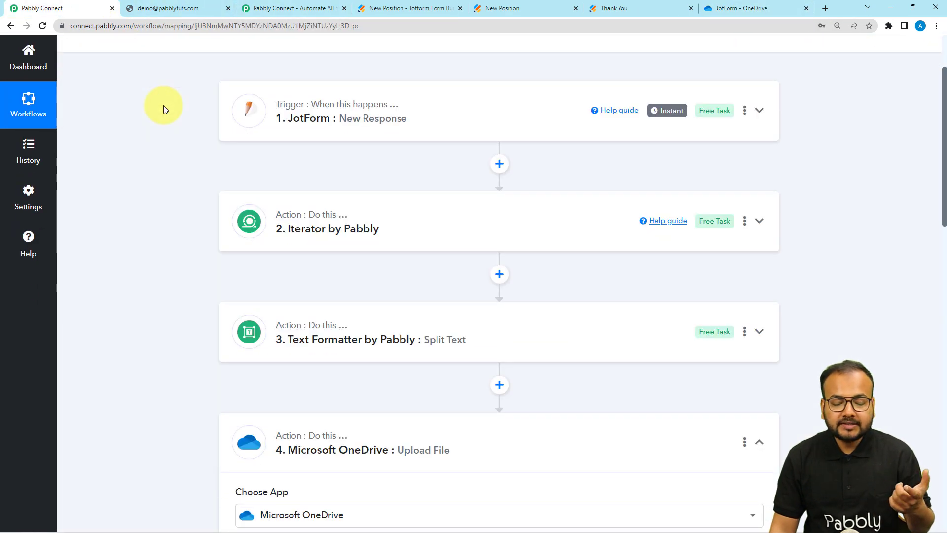